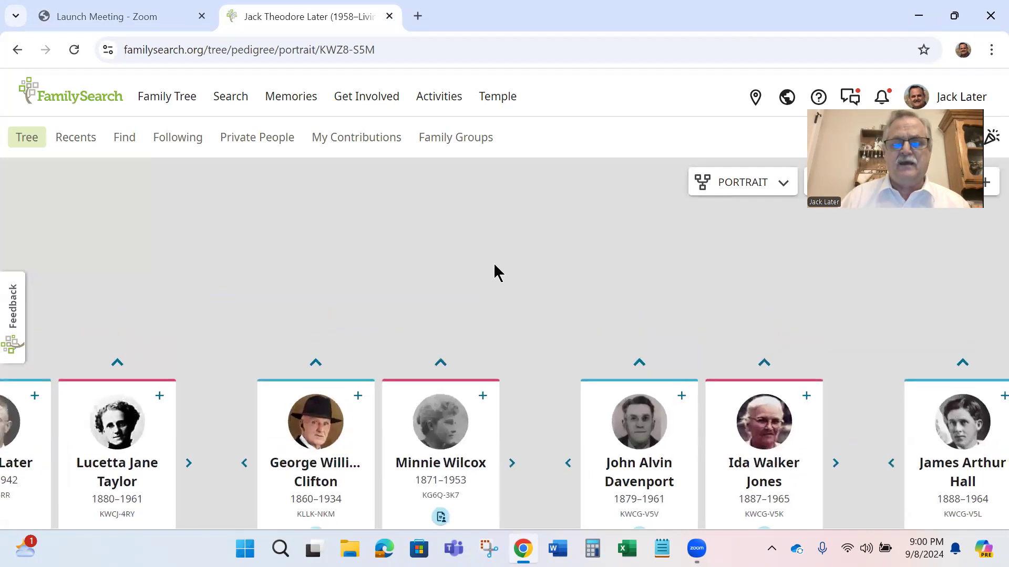
Expand the pedigree above the 1871–1953 ancestor through the 1817–1850 male ancestor, and open the full person page of his father (1792–1871)
click(440, 364)
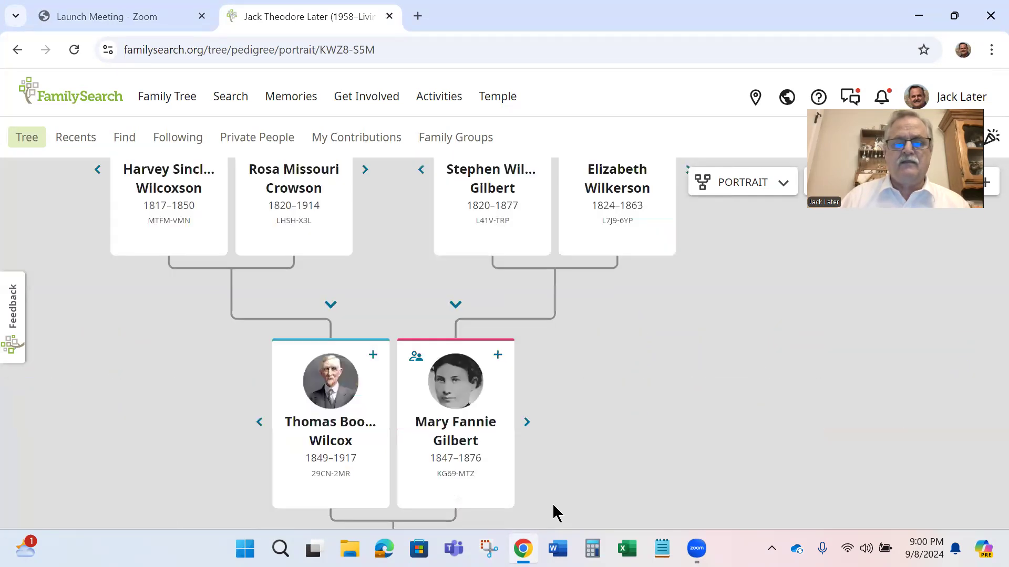
drag(398, 240, 507, 427)
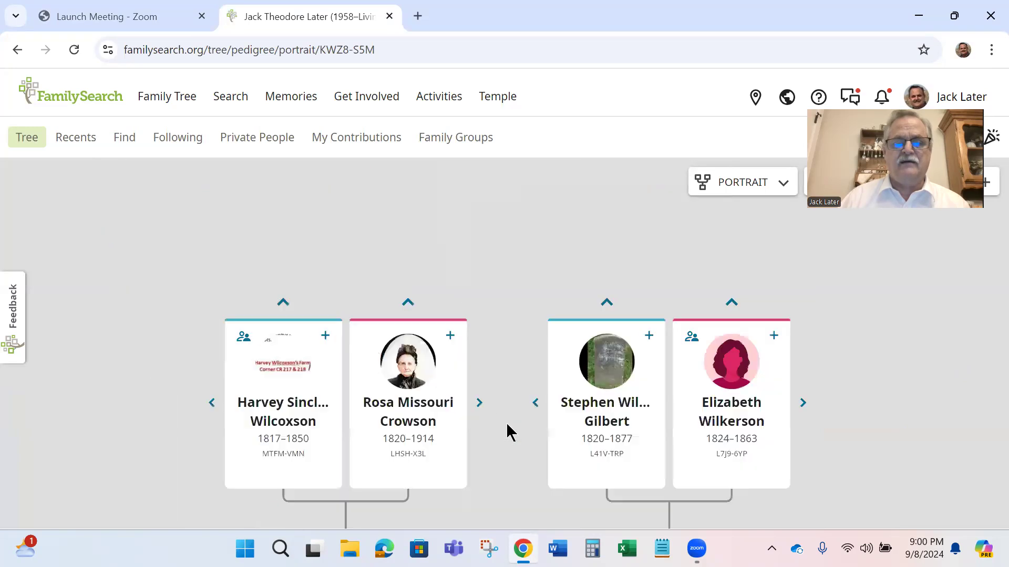
click(282, 303)
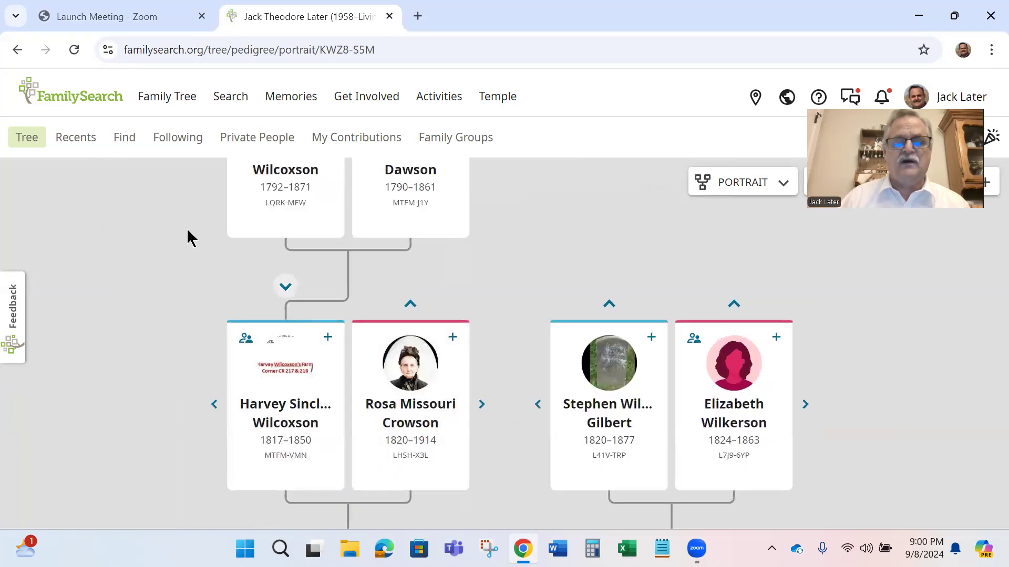
drag(187, 239, 193, 389)
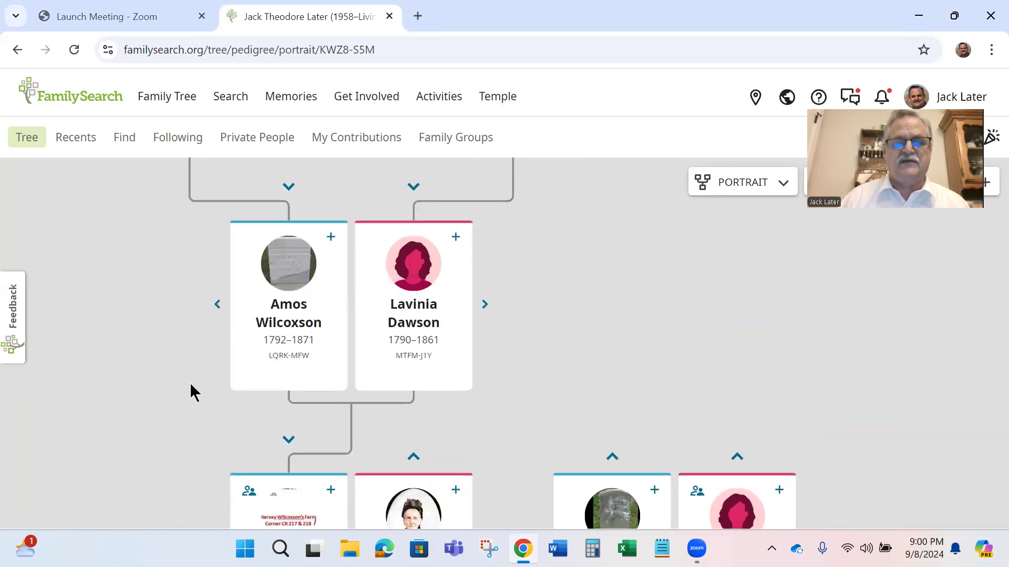
click(292, 311)
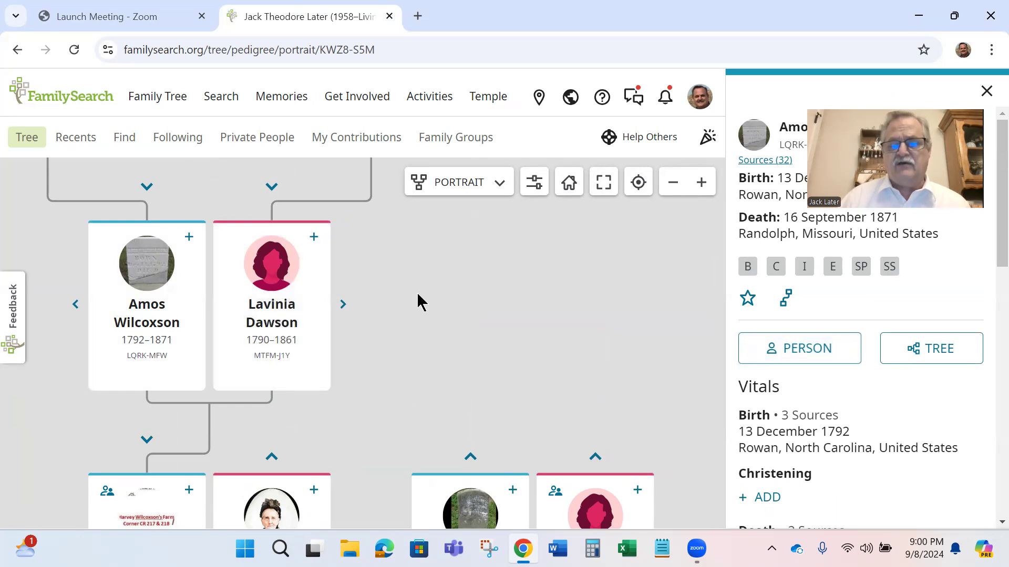
click(802, 349)
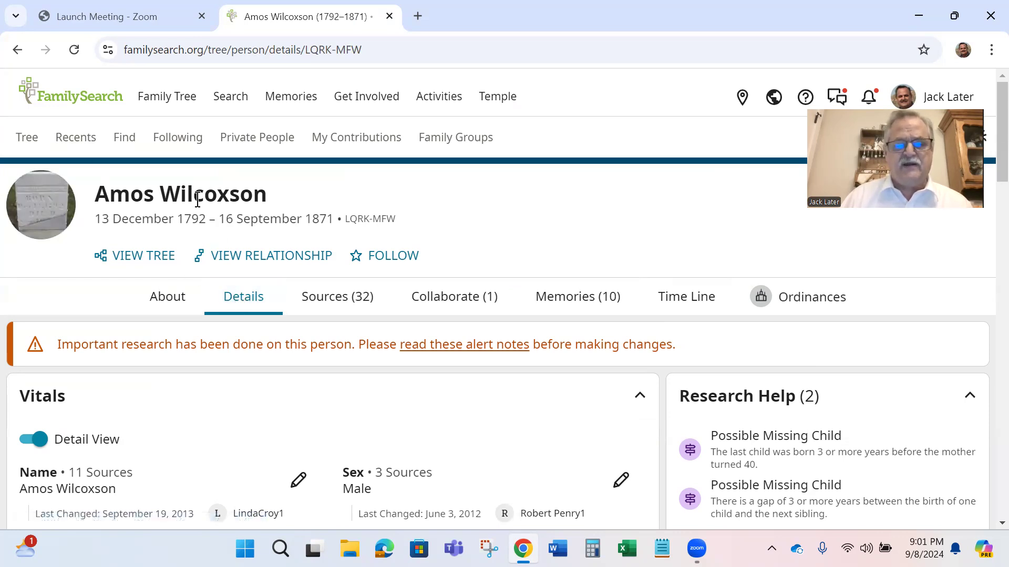
Review the ancestor's vital details and search FamilySearch historical records for him from the person page
scroll(351, 297, down, 8)
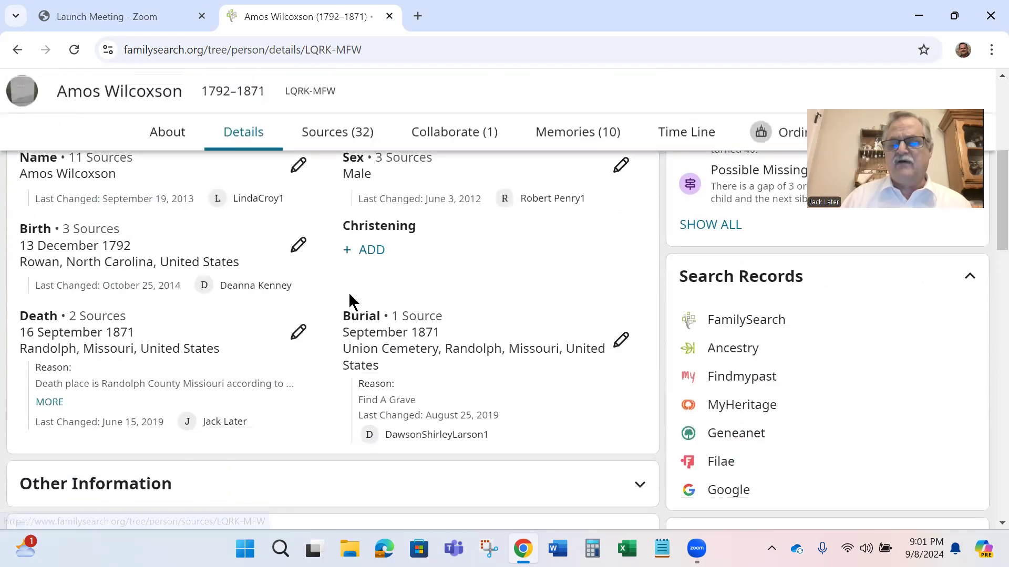
scroll(345, 300, up, 2)
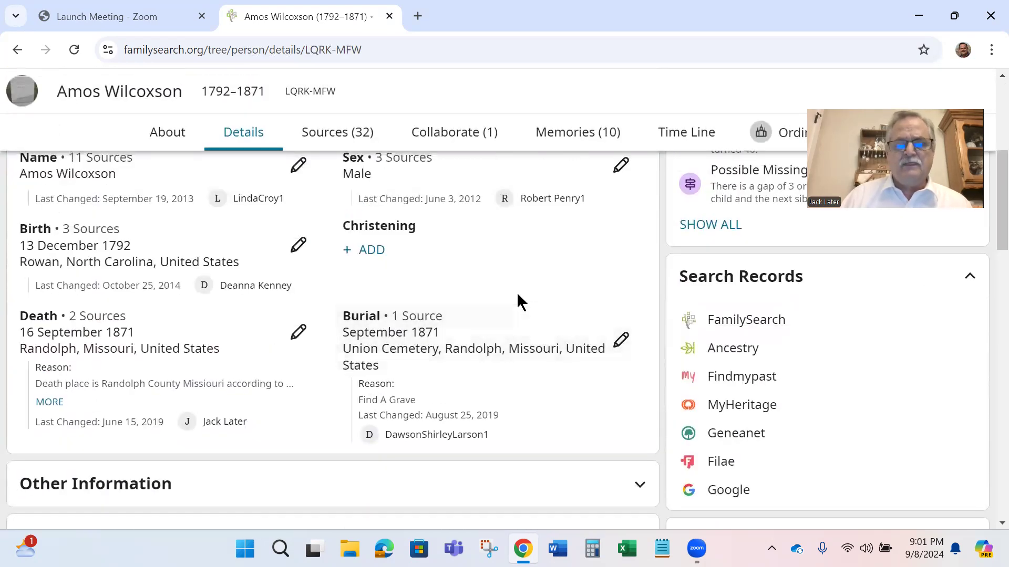
scroll(540, 284, up, 2)
scroll(541, 293, down, 1)
scroll(349, 243, up, 7)
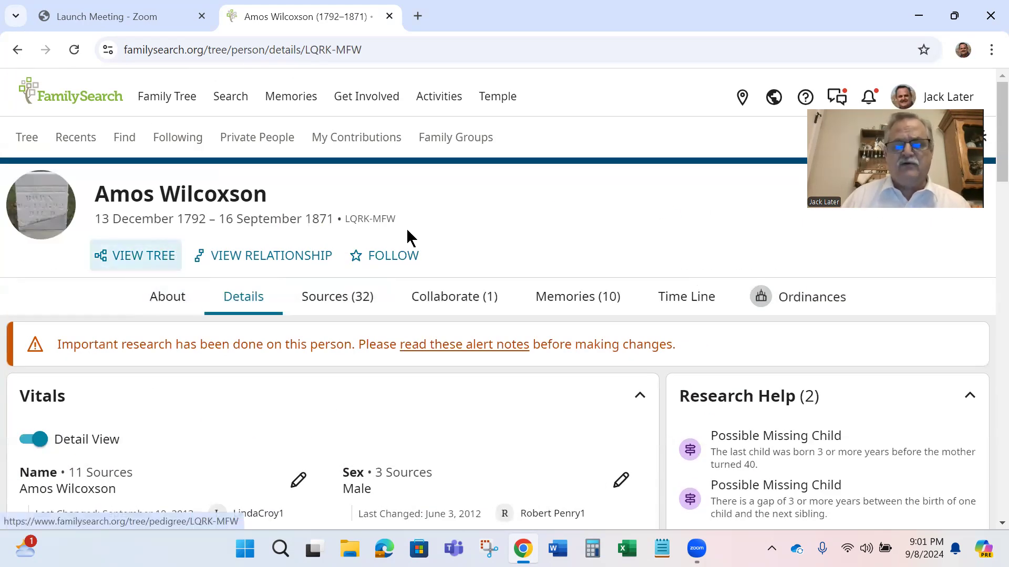
scroll(484, 219, down, 7)
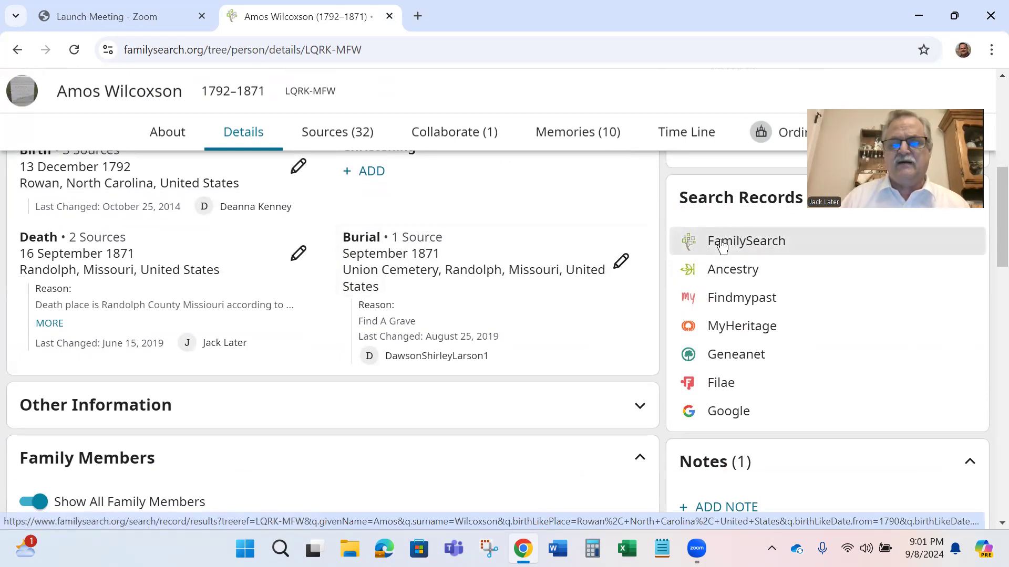
click(722, 245)
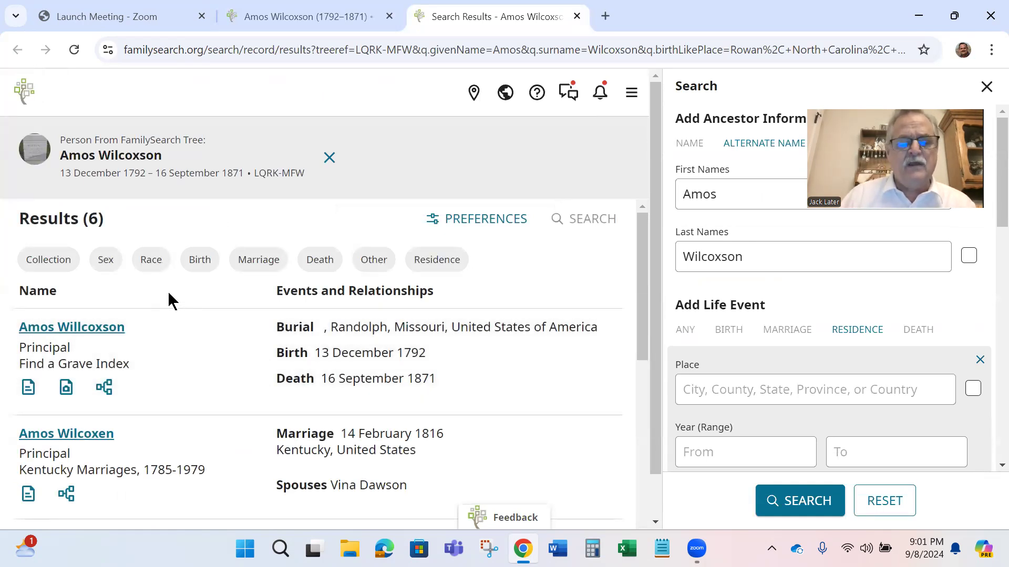
scroll(169, 293, down, 1)
scroll(176, 292, up, 1)
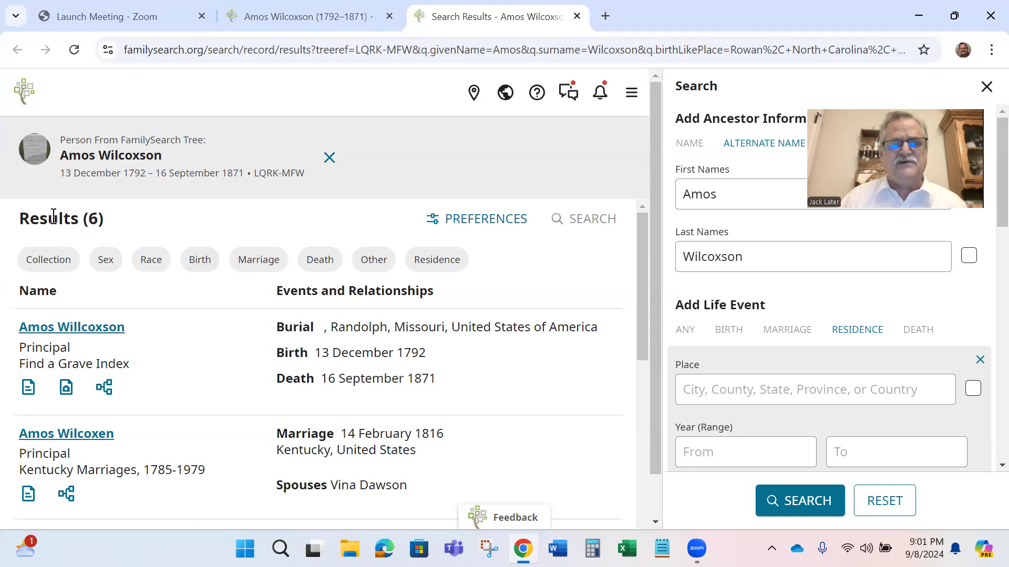
Examine the record collections offered by the results' collection filter, from vital and census records to military and other, and close it without filtering
click(43, 264)
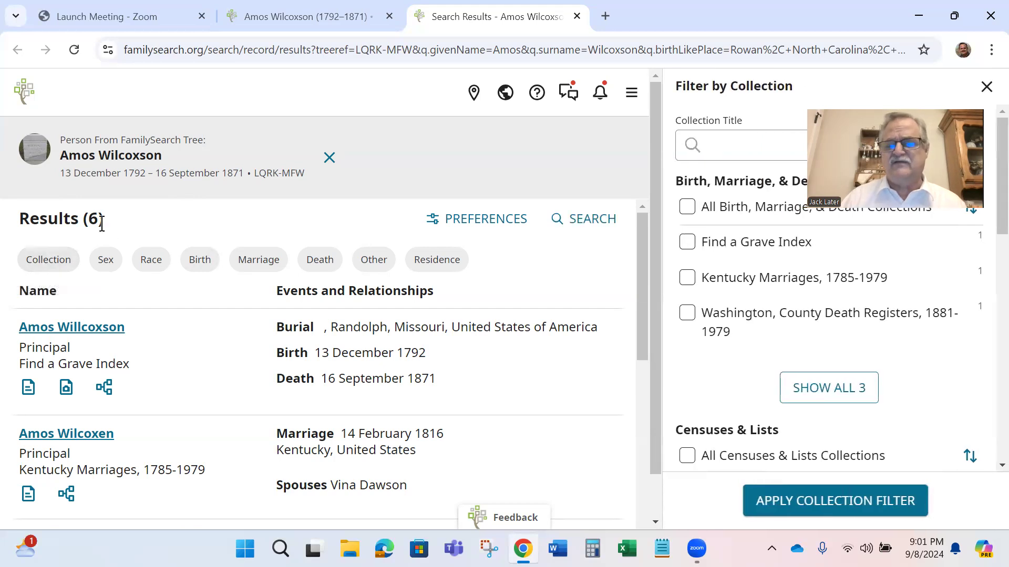
scroll(723, 210, down, 5)
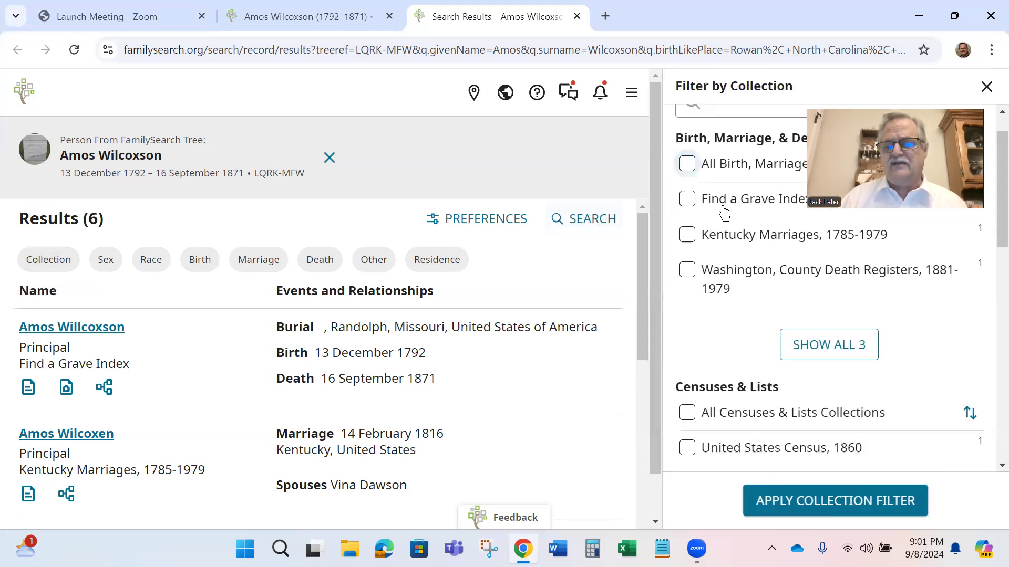
scroll(721, 210, down, 6)
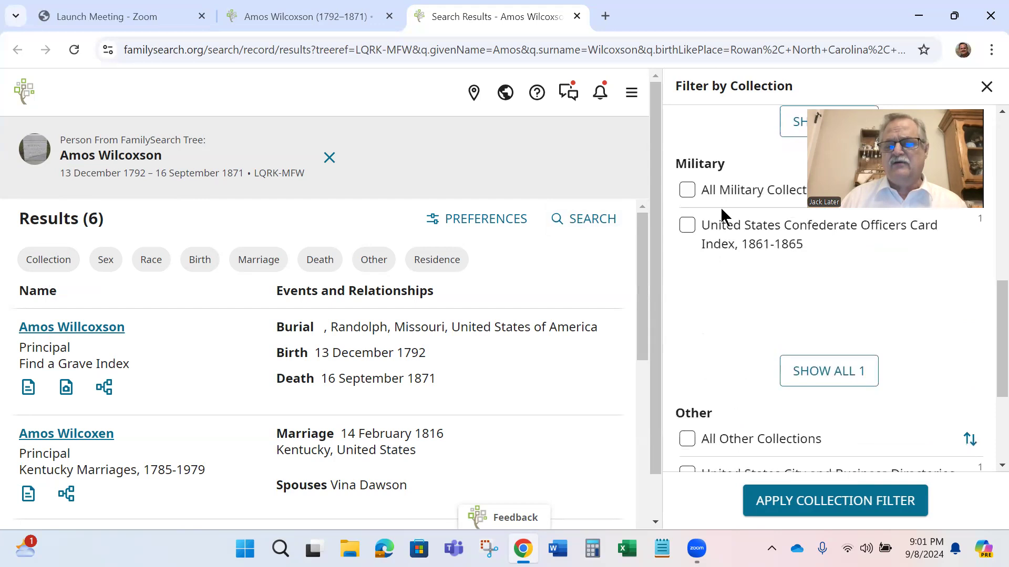
scroll(720, 332, up, 10)
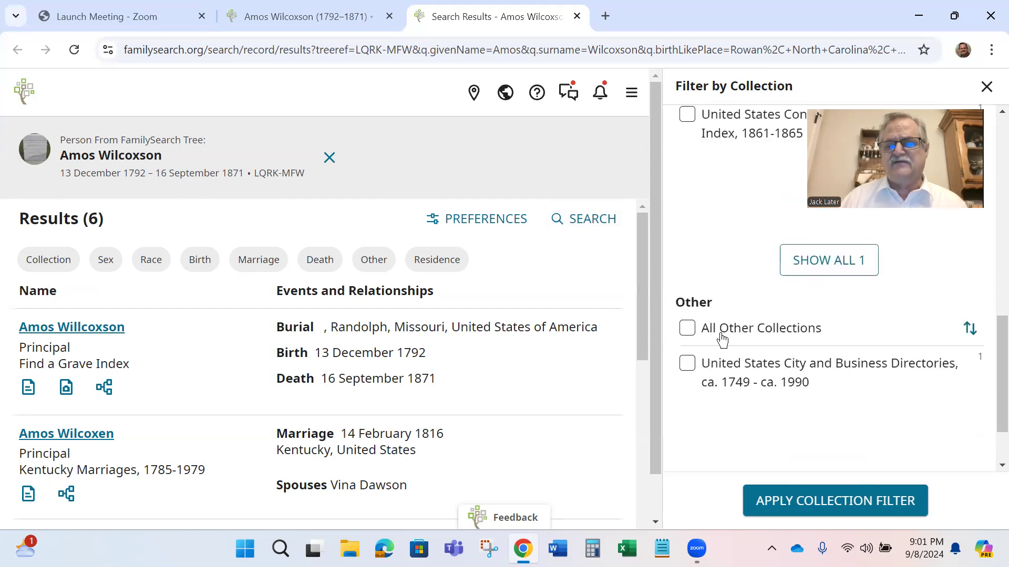
scroll(722, 332, down, 3)
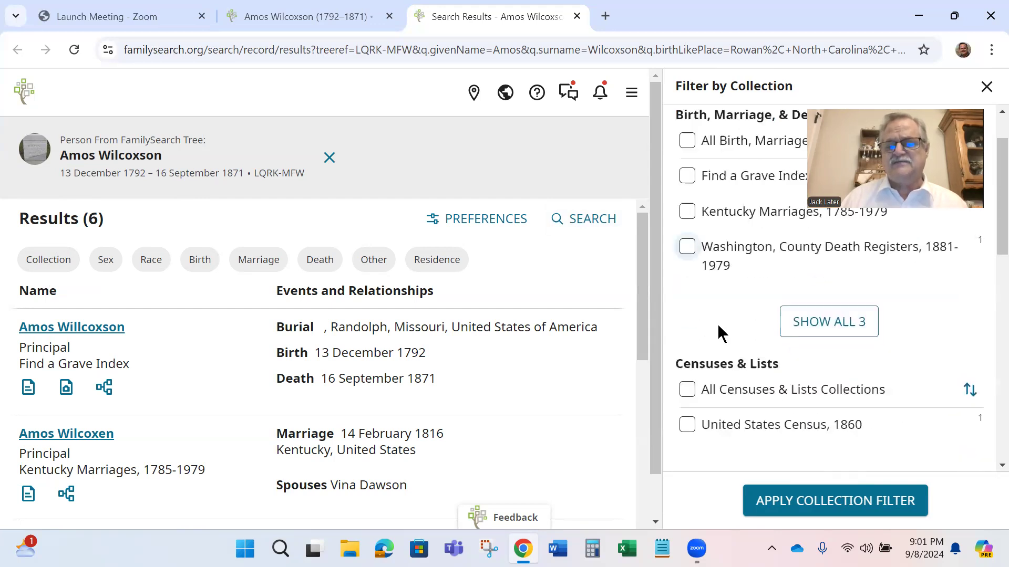
scroll(737, 229, up, 3)
scroll(726, 291, down, 6)
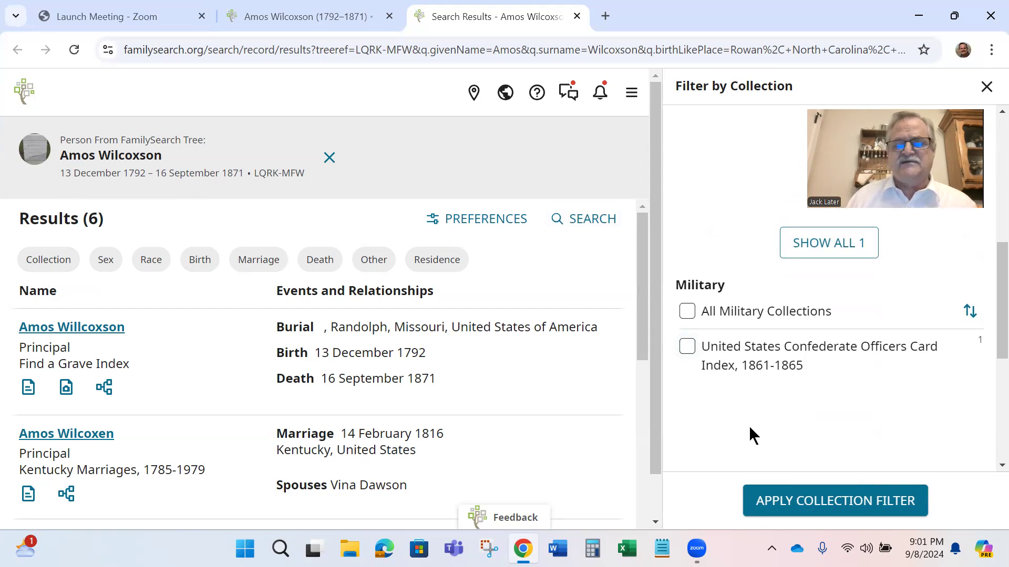
scroll(751, 421, up, 10)
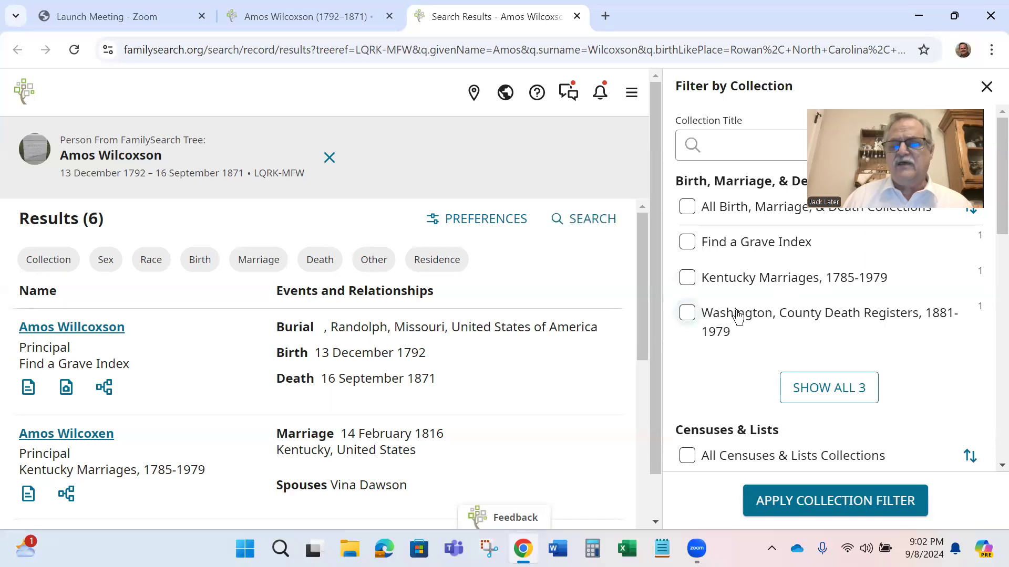
scroll(743, 315, down, 7)
scroll(751, 336, down, 3)
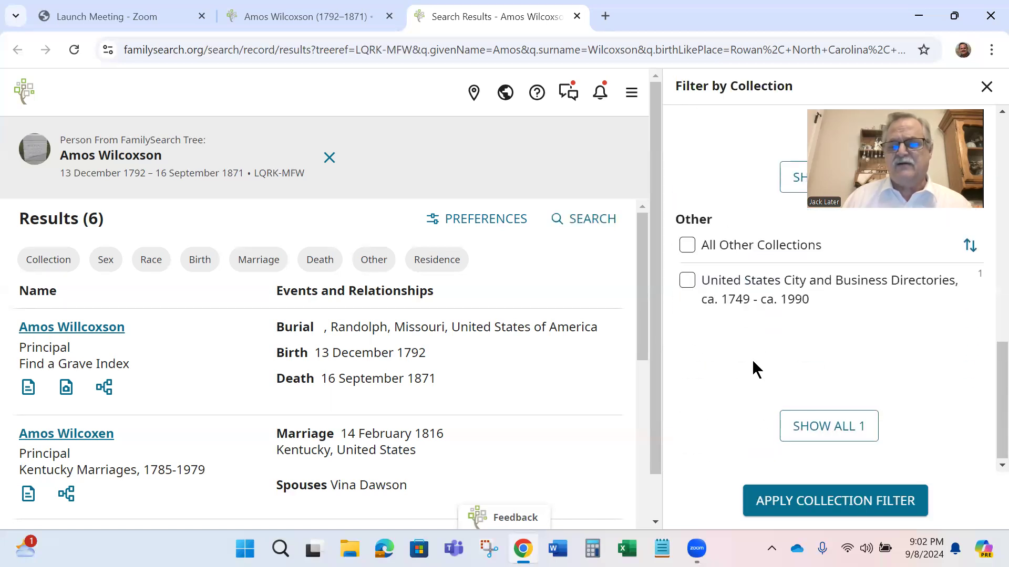
scroll(752, 351, up, 10)
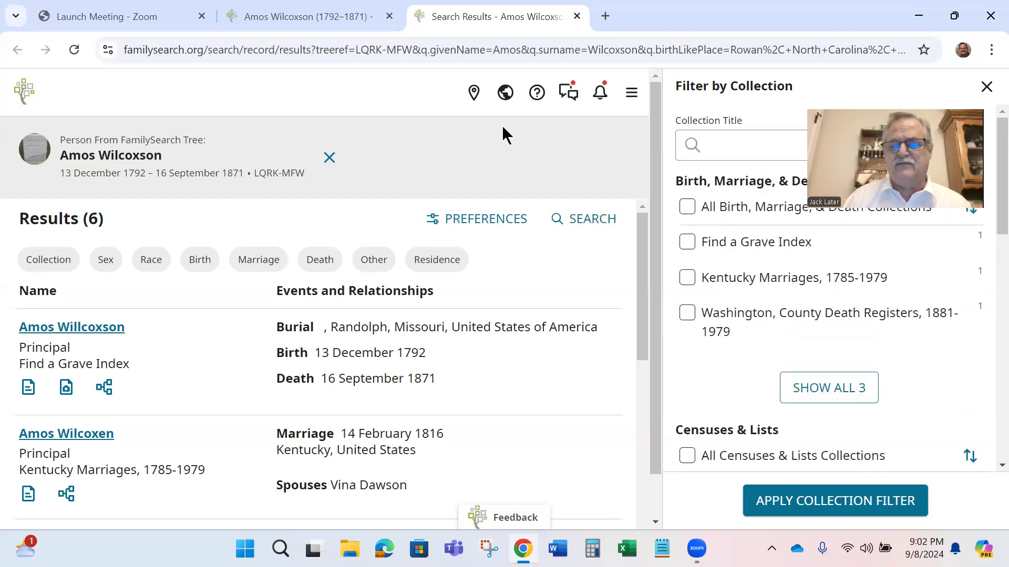
scroll(749, 242, down, 7)
scroll(727, 257, up, 7)
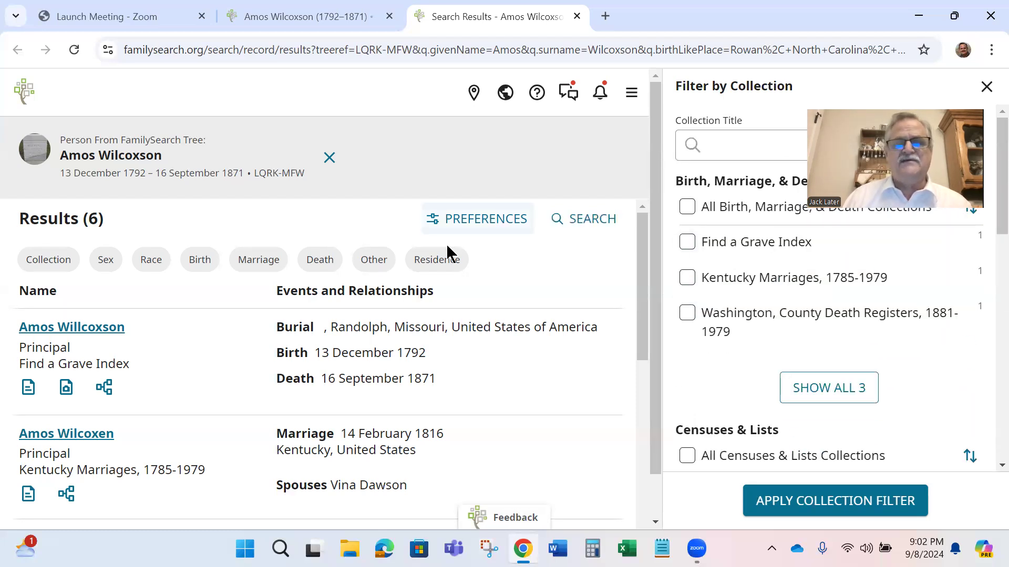
click(986, 87)
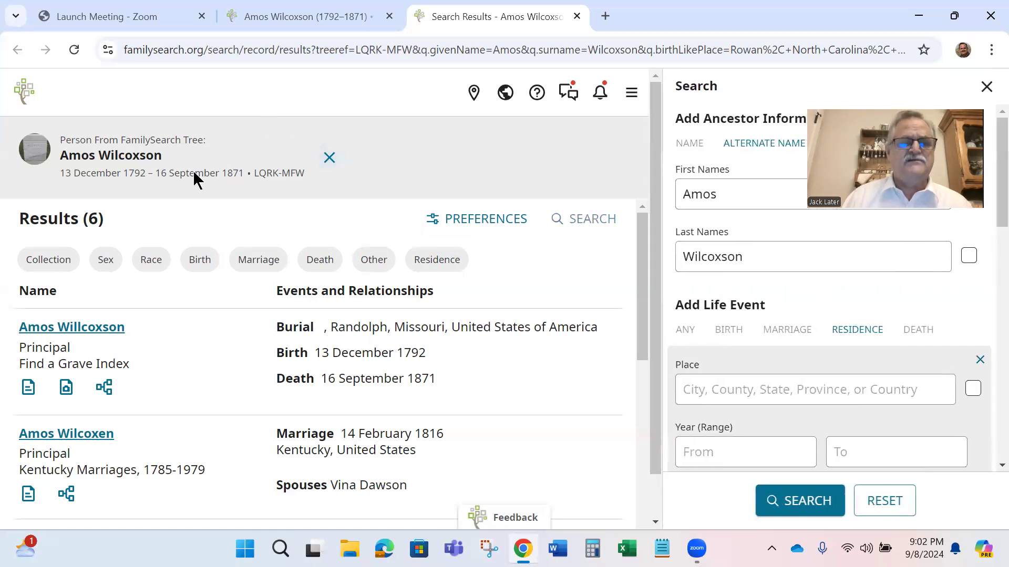
Return to the ancestor's details page and go to the FamilySearch Catalog search
click(304, 21)
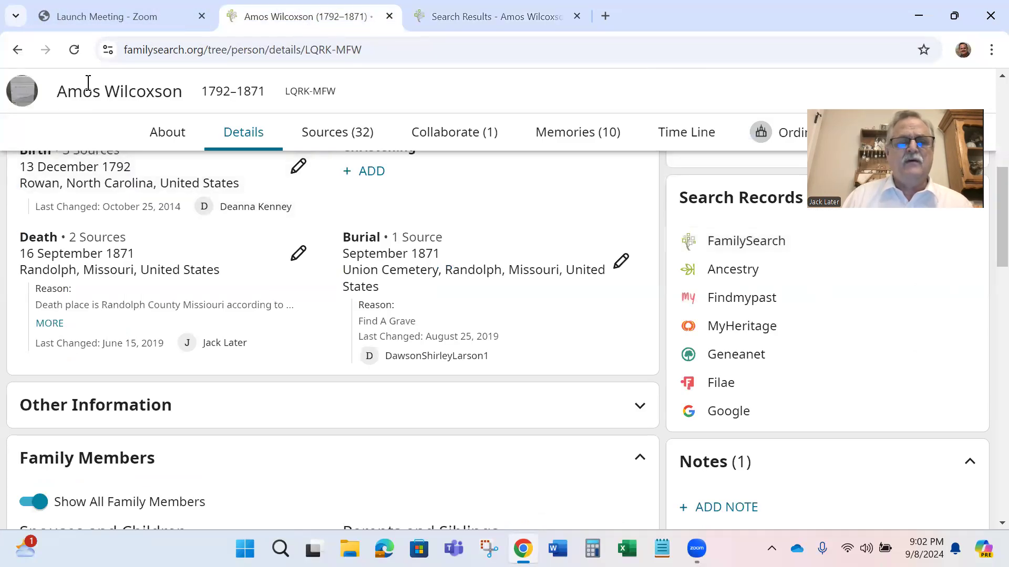
scroll(225, 232, up, 5)
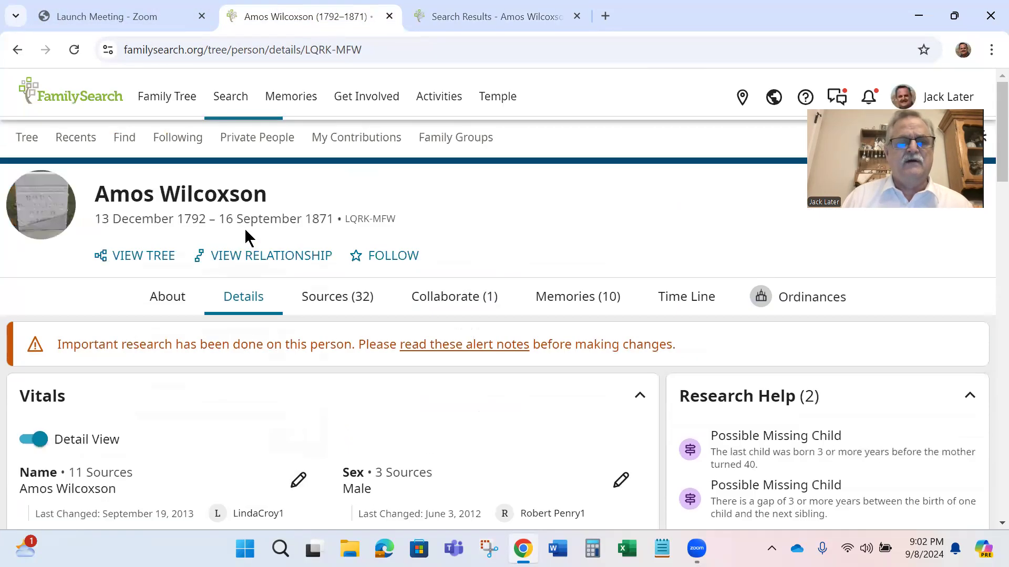
mouse_move(363, 223)
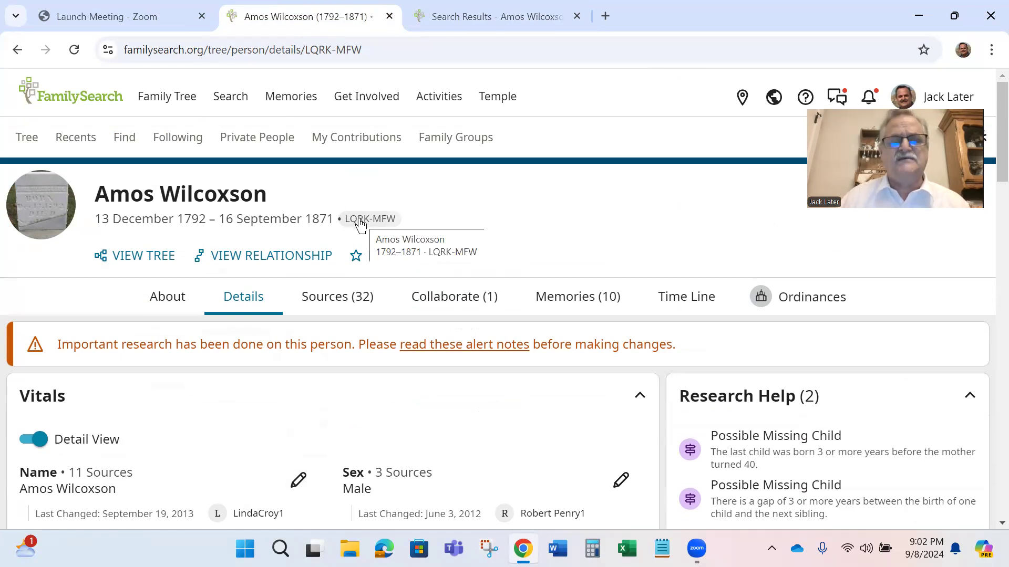
click(229, 99)
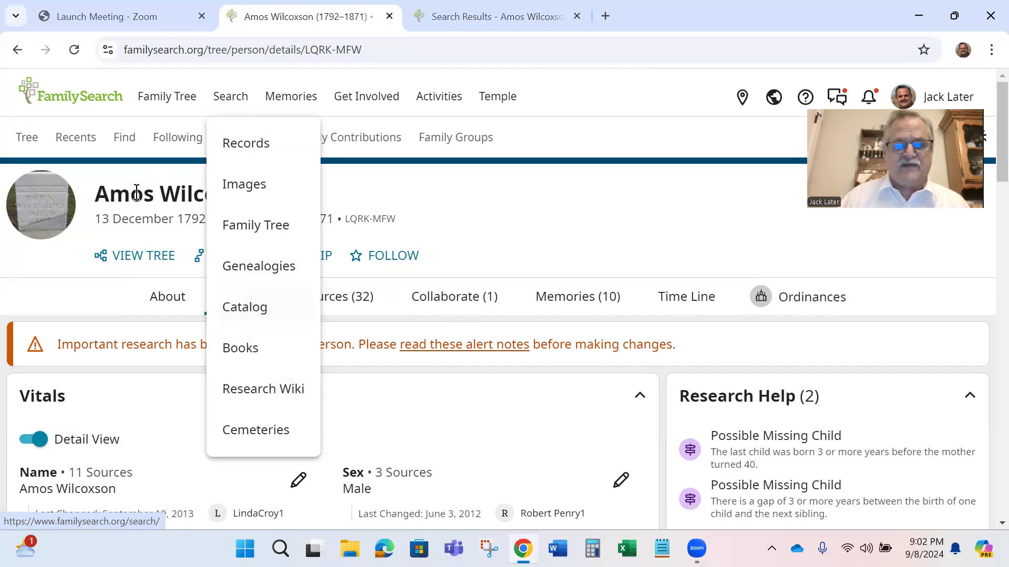
click(260, 311)
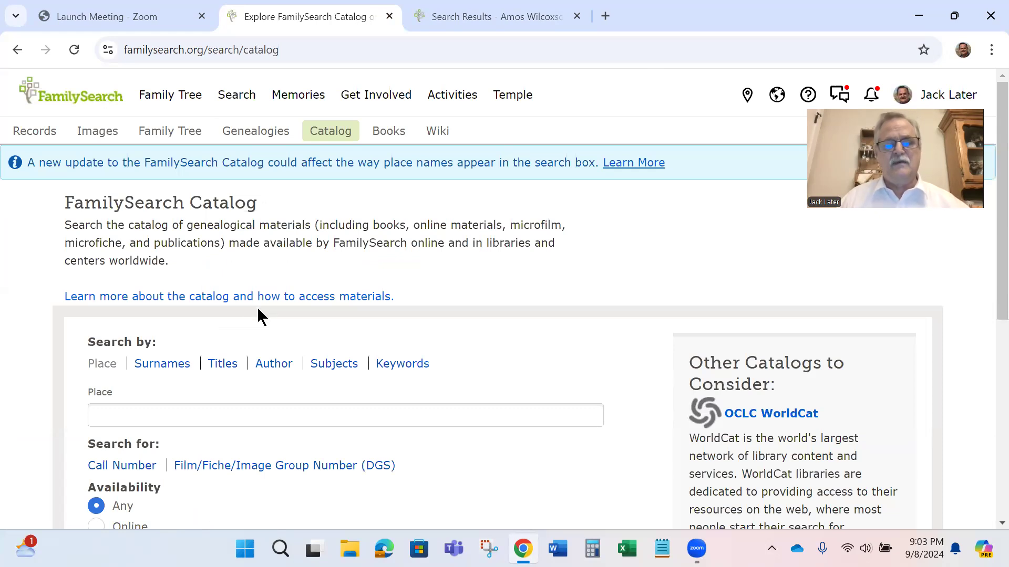
Set the catalog search place to the suggested "United States, Missouri, Callaway"
scroll(258, 317, down, 3)
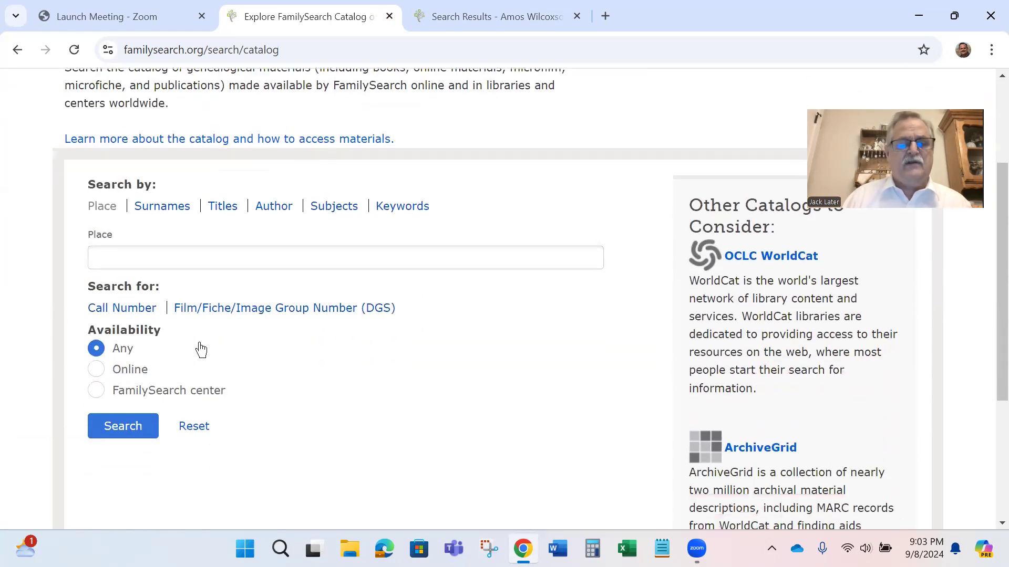
click(189, 254)
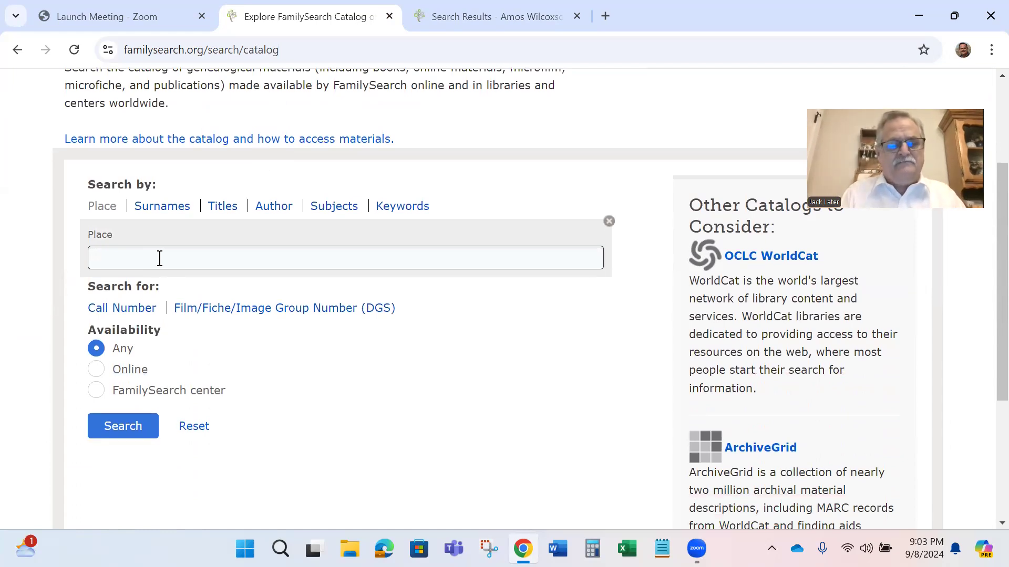
scroll(160, 258, up, 3)
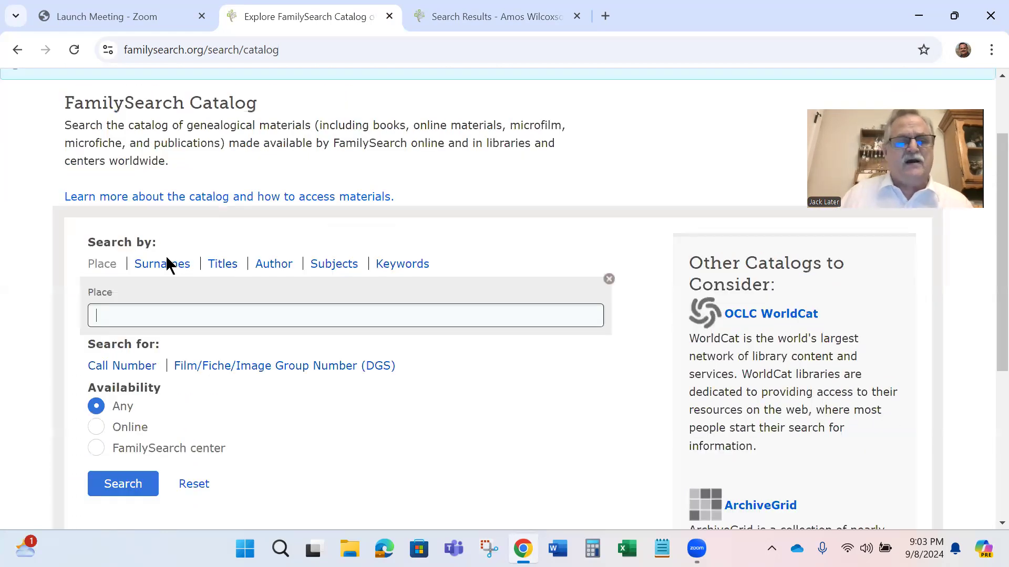
scroll(250, 211, down, 3)
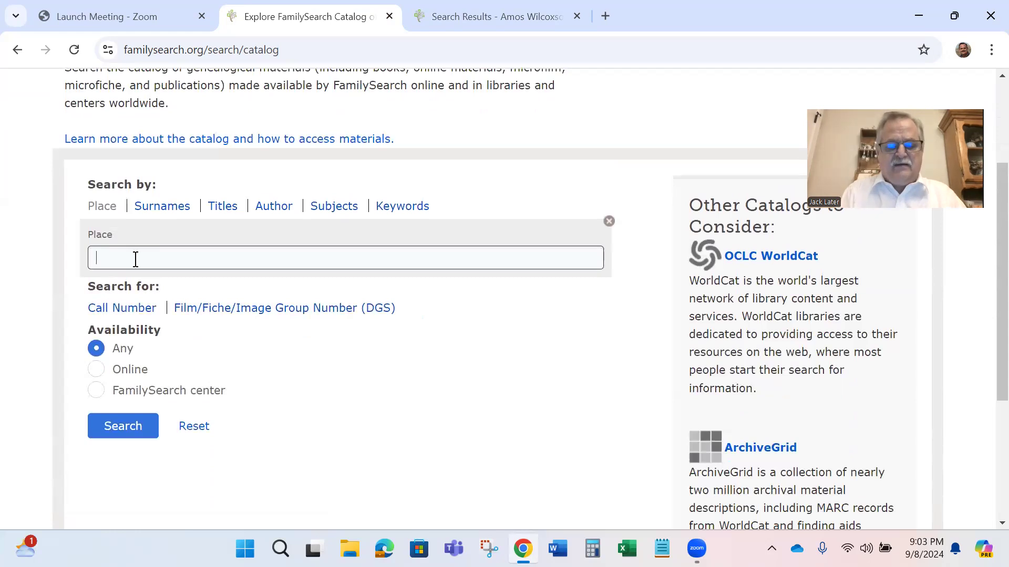
click(136, 259)
text(missiouri,)
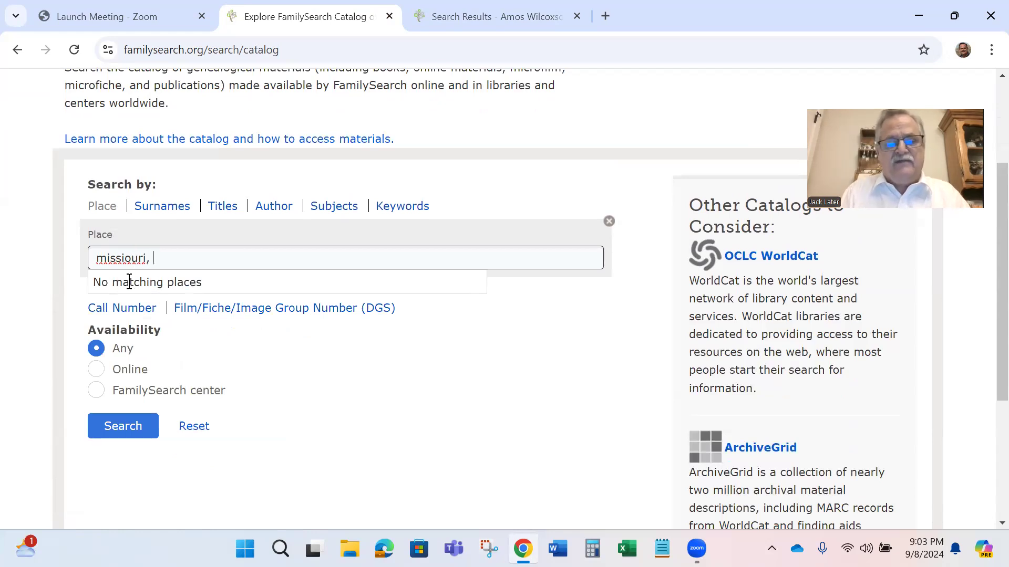
text( Callaway)
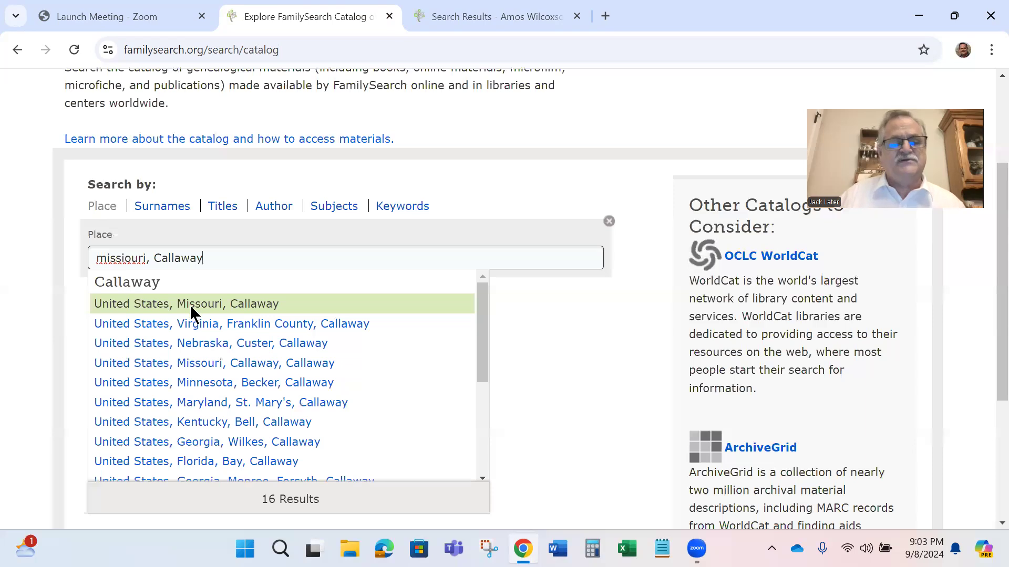
click(200, 304)
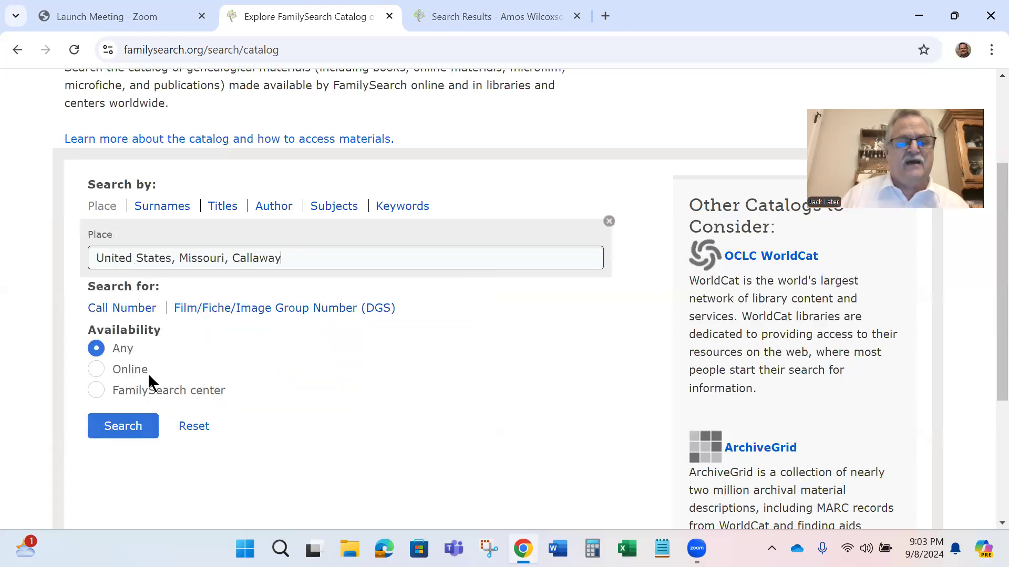
Run the catalog search and review the Callaway County subject categories, from Bible and census records through to vital records
click(124, 427)
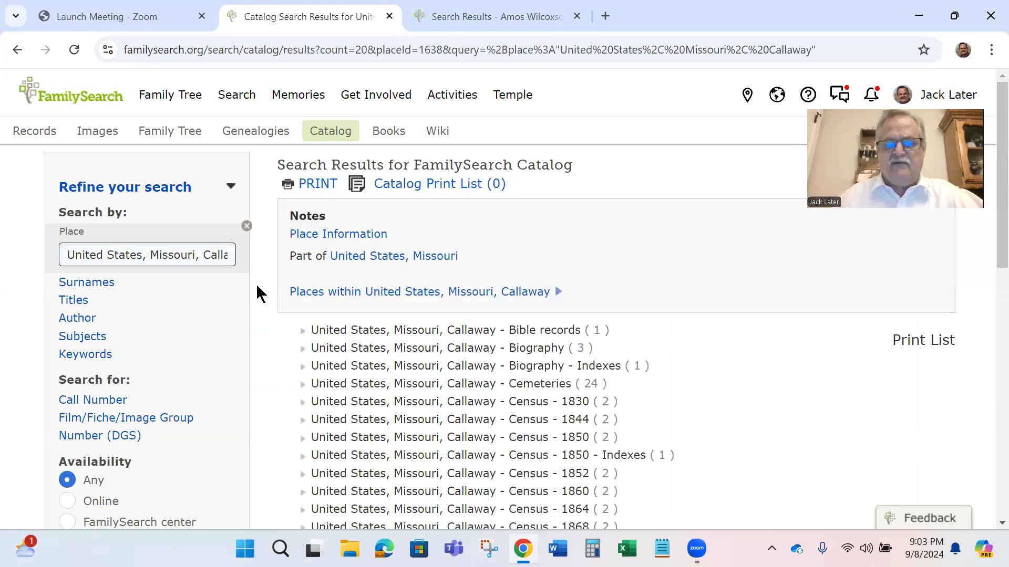
scroll(435, 288, down, 2)
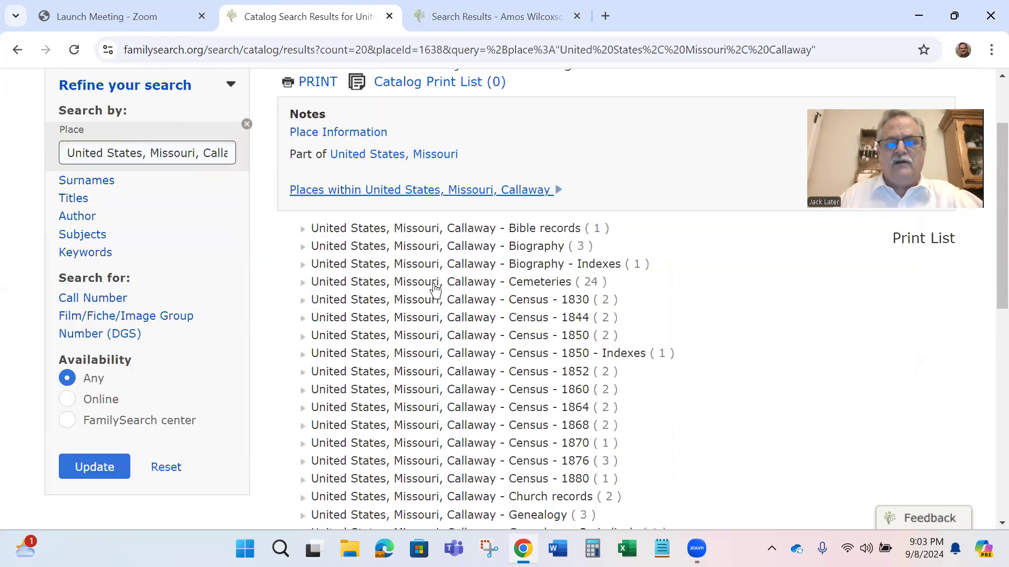
scroll(435, 279, up, 2)
scroll(435, 275, down, 3)
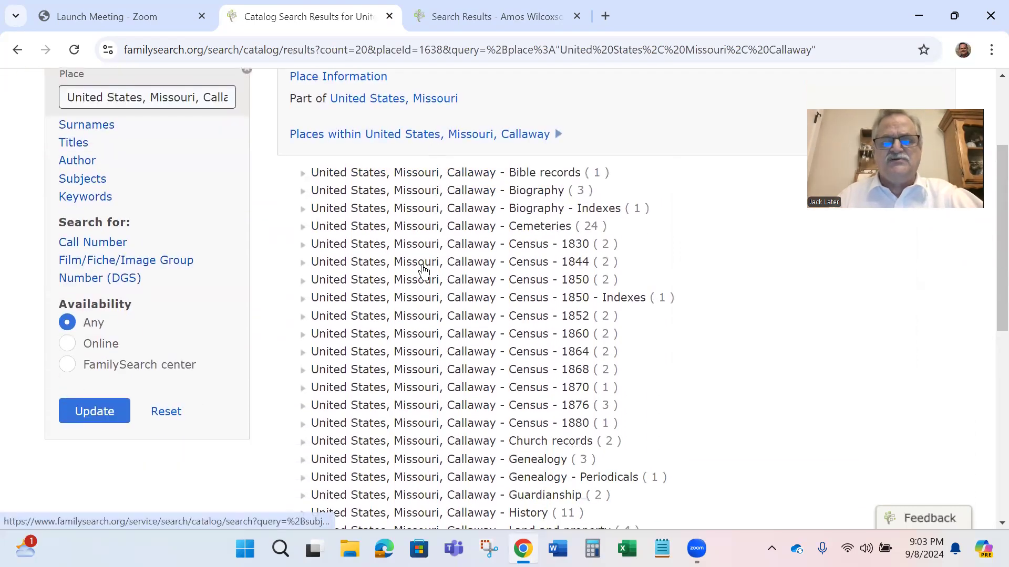
scroll(426, 261, down, 8)
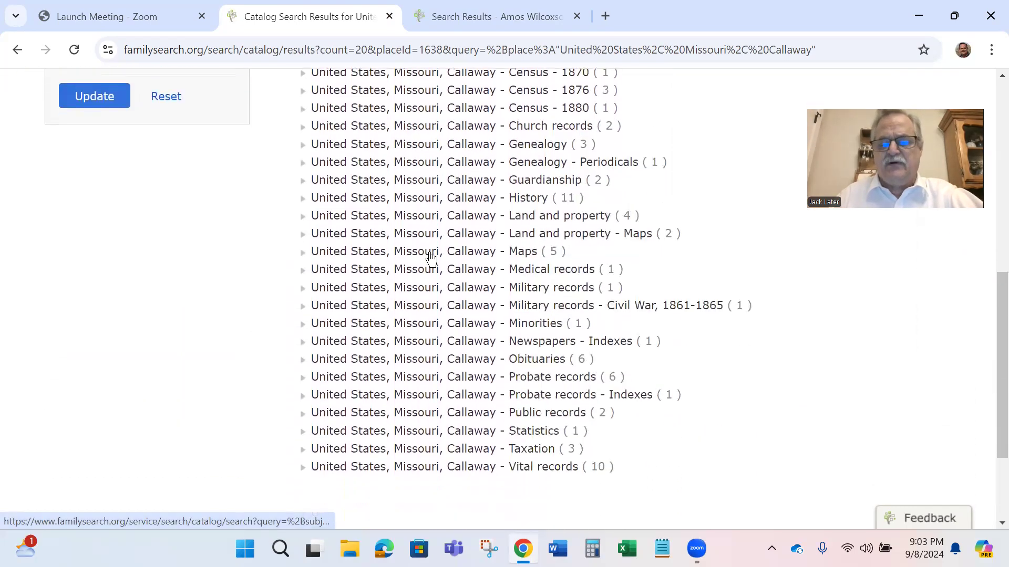
scroll(522, 325, up, 8)
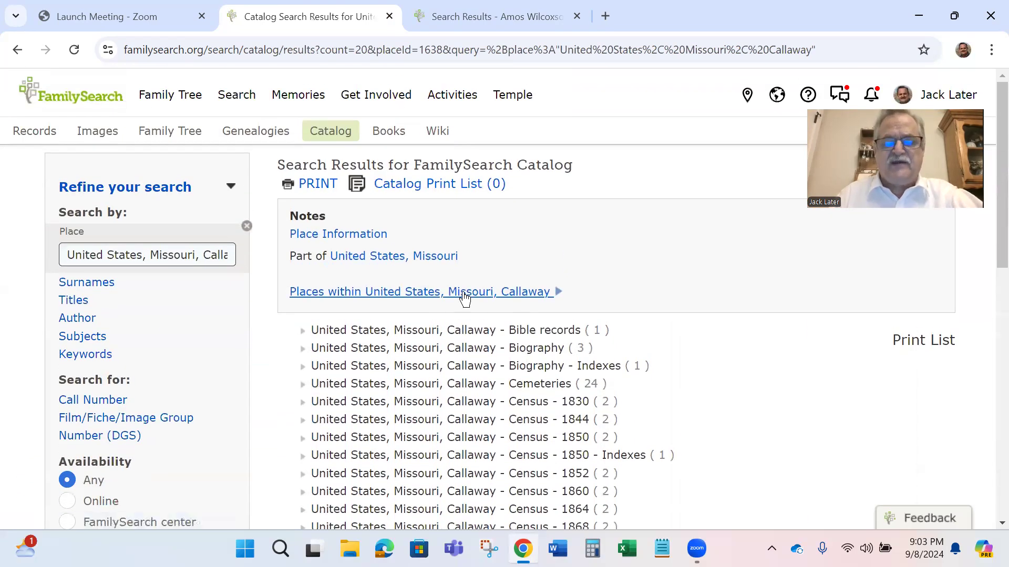
scroll(729, 313, down, 3)
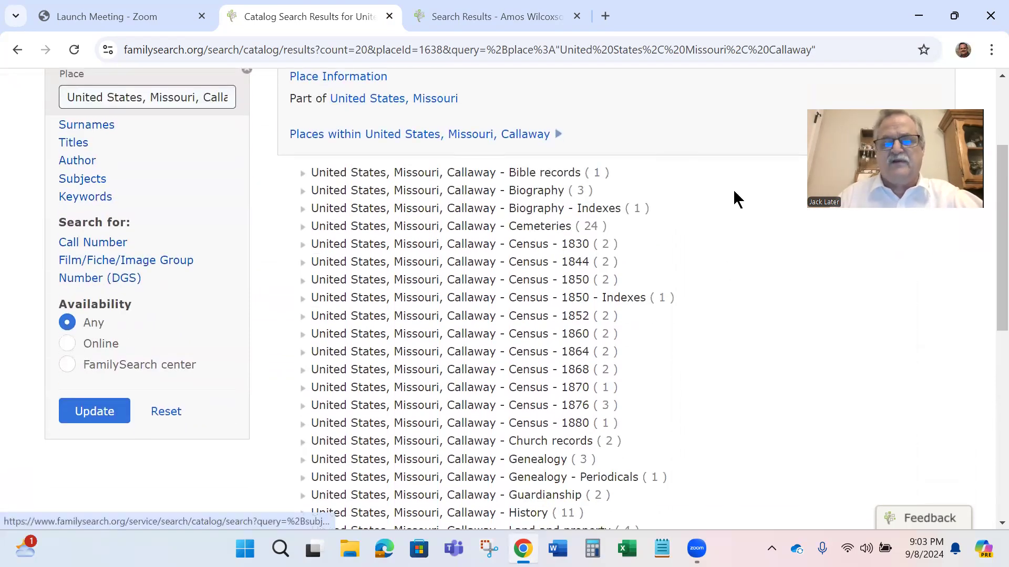
scroll(550, 193, down, 4)
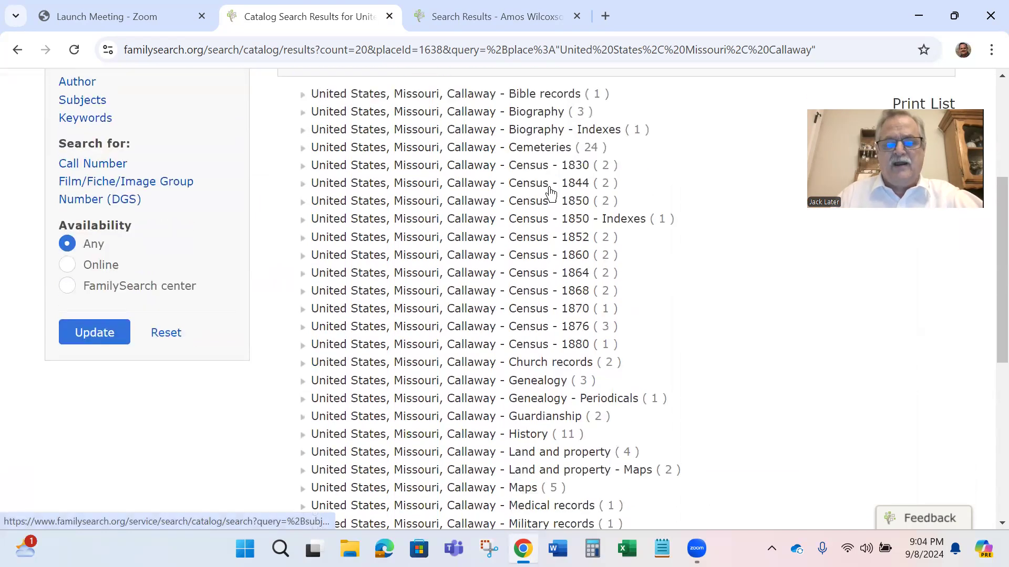
scroll(451, 141, up, 5)
scroll(456, 158, down, 5)
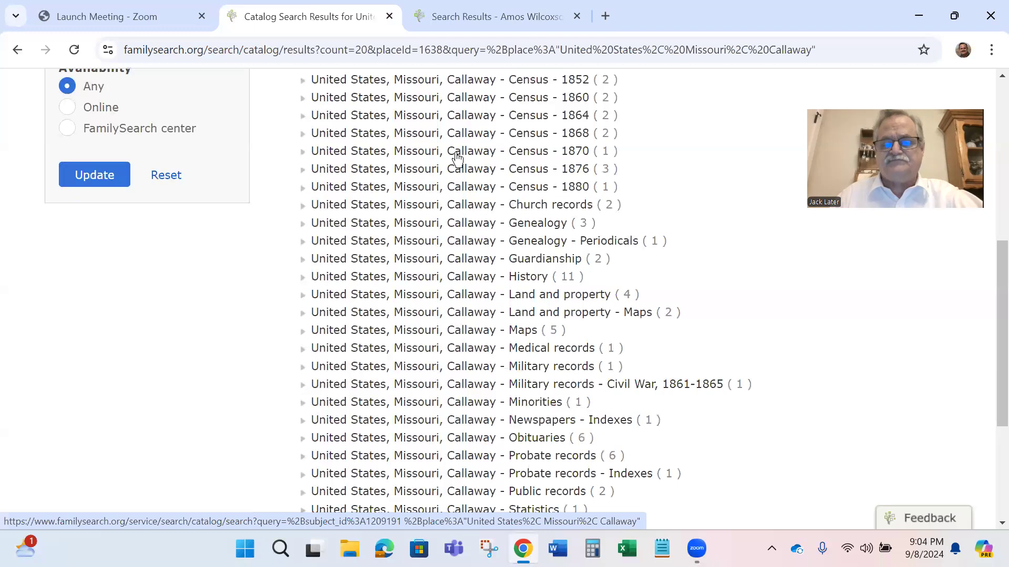
scroll(460, 157, down, 2)
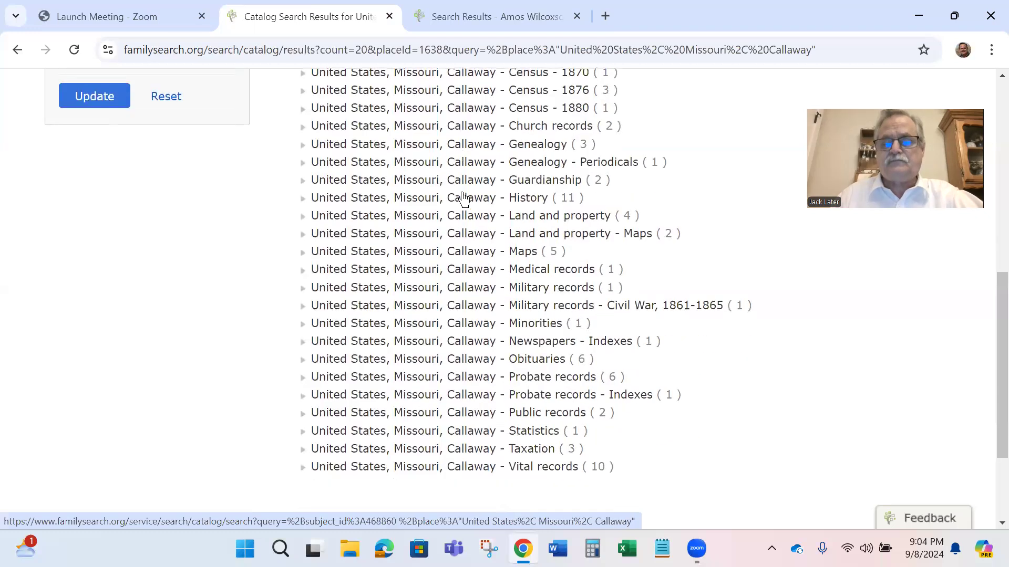
Expand the Callaway "Land and property" category and open the "Deed records, 1821-1912" catalog entry
click(558, 220)
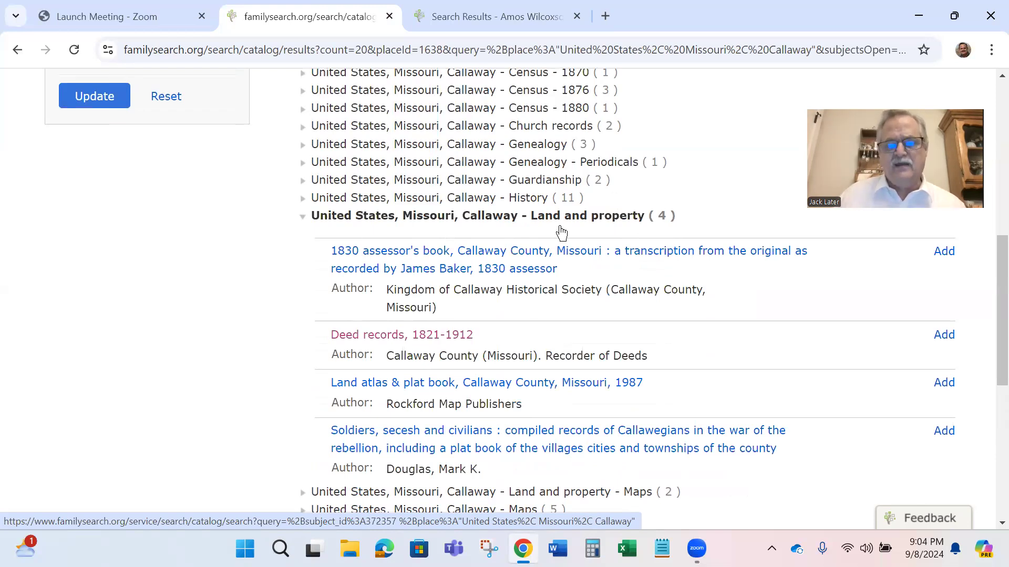
scroll(561, 232, down, 1)
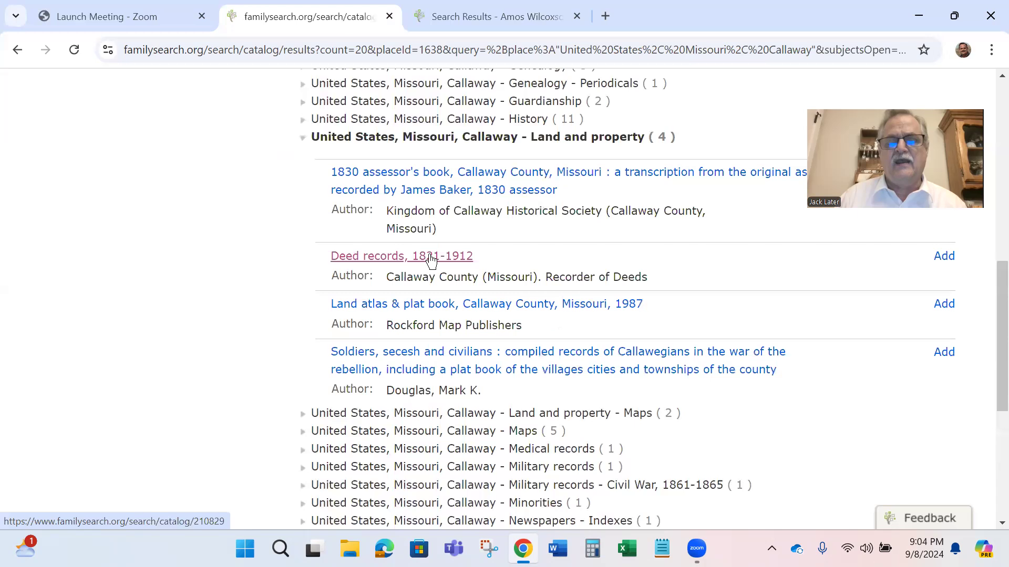
click(368, 258)
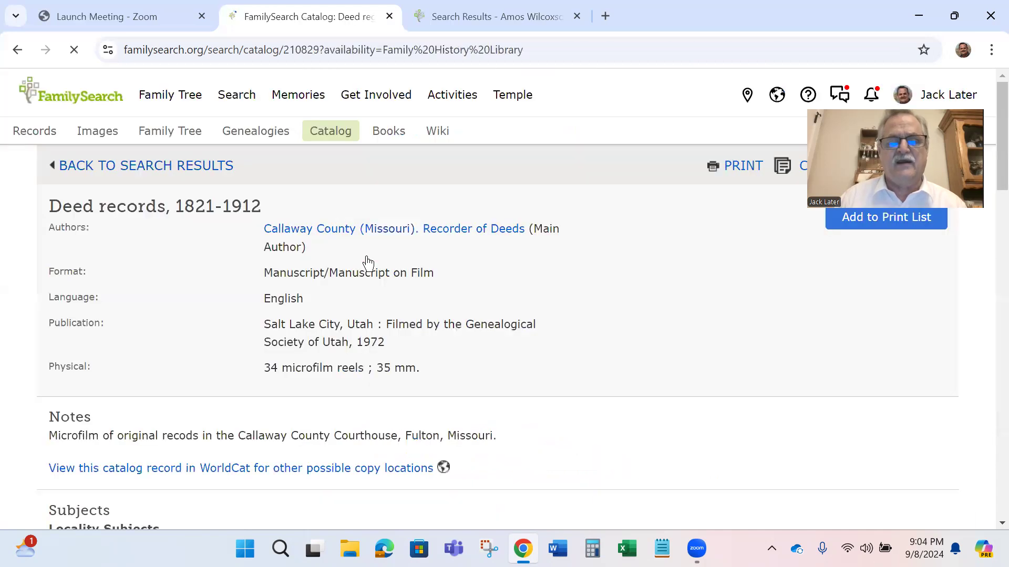
Find "Index to deeds, direct v. 1 1821-1869" in the film notes and open its digitized images
scroll(372, 221, down, 3)
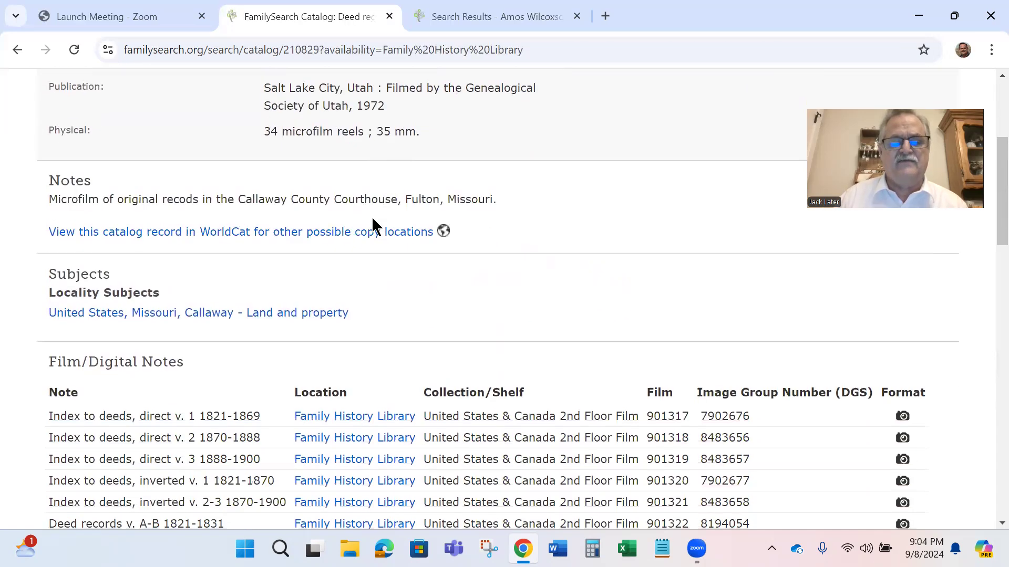
scroll(372, 220, down, 1)
scroll(372, 220, down, 1)
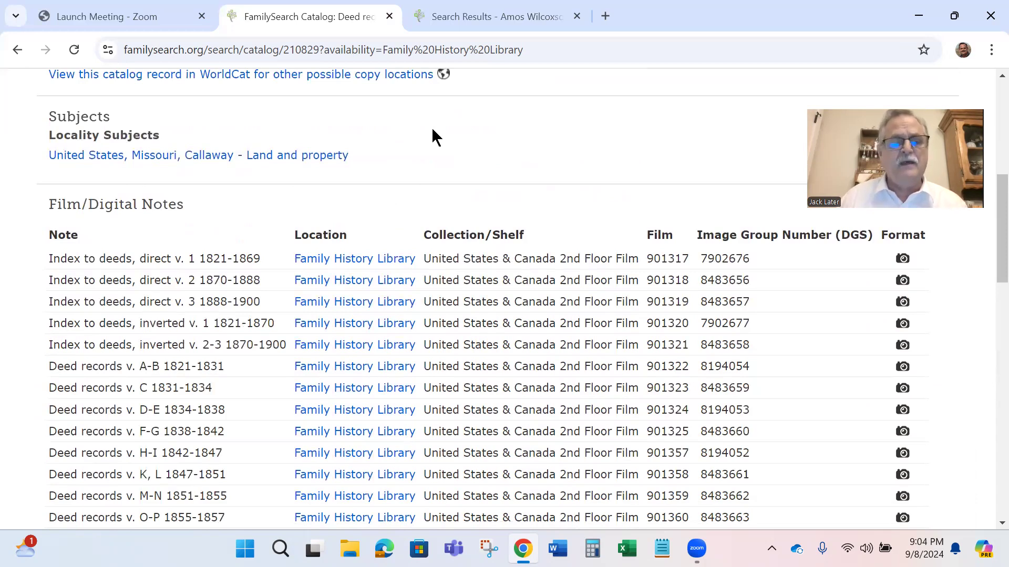
scroll(423, 141, down, 2)
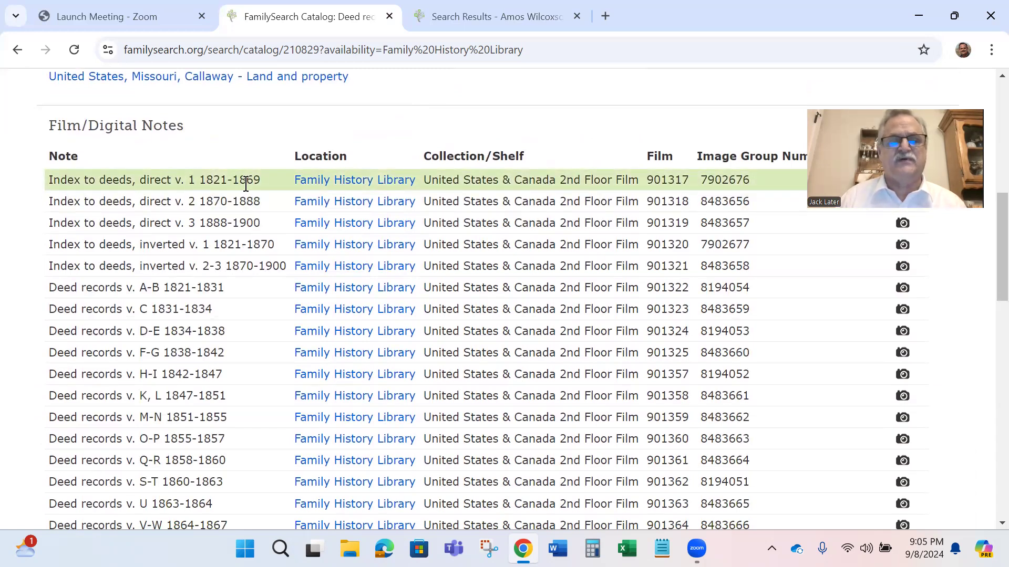
drag(194, 182, 266, 179)
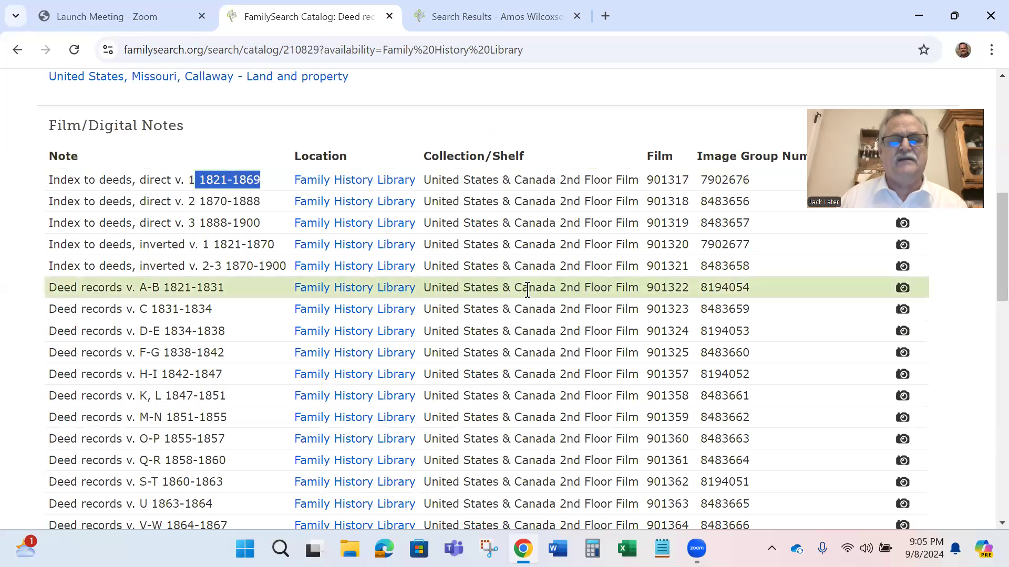
scroll(528, 289, up, 1)
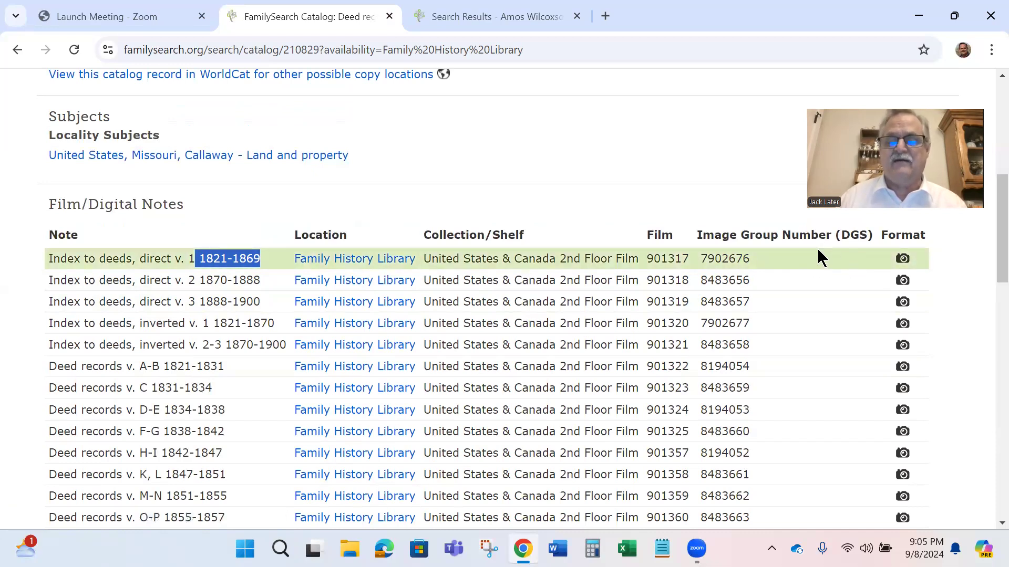
click(903, 257)
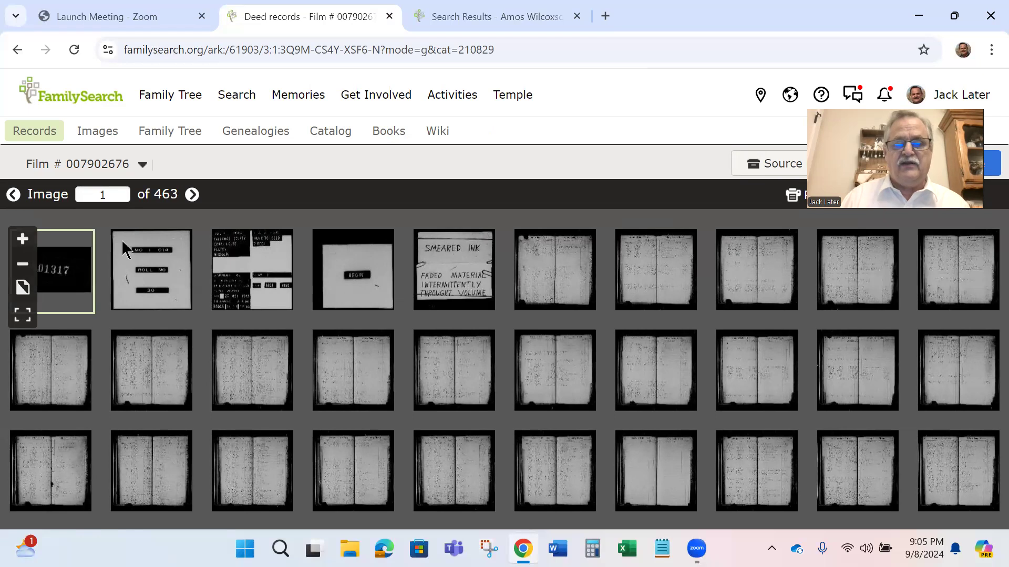
Open image 25 of the deed index film, inspect its handwritten entries, and return to the thumbnail overview
scroll(525, 294, down, 3)
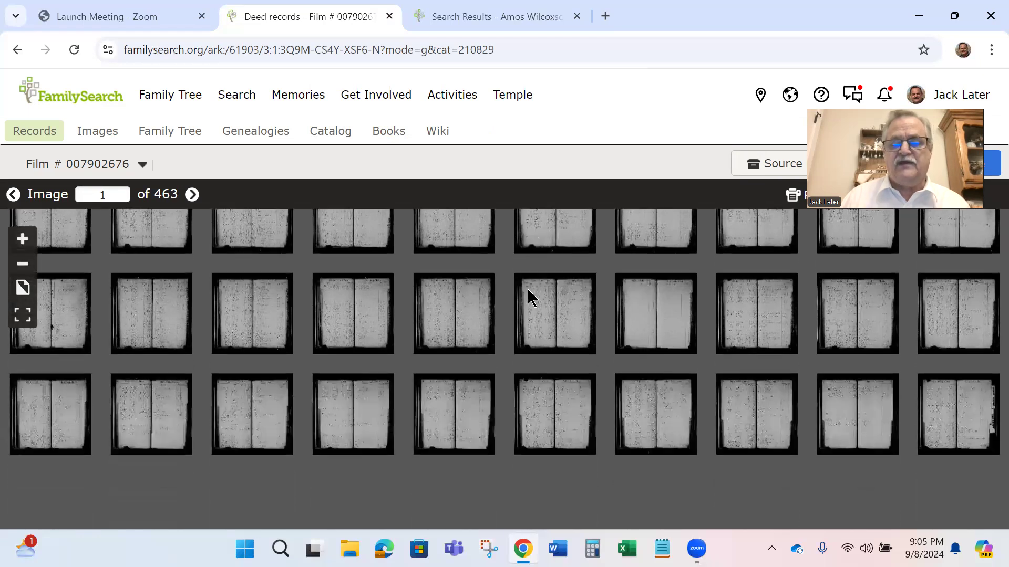
double_click(452, 311)
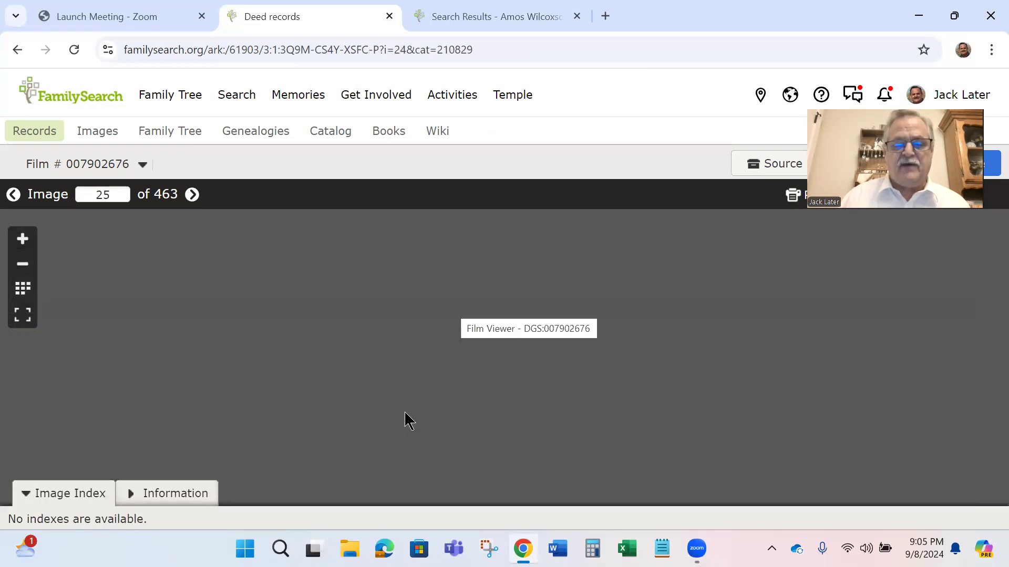
drag(403, 422, 440, 255)
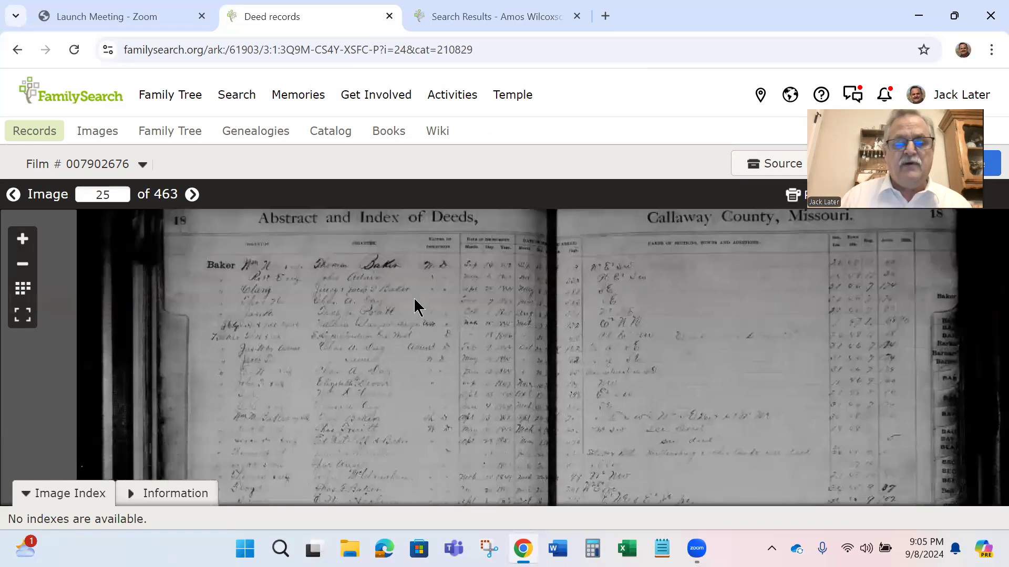
scroll(412, 298, up, 1)
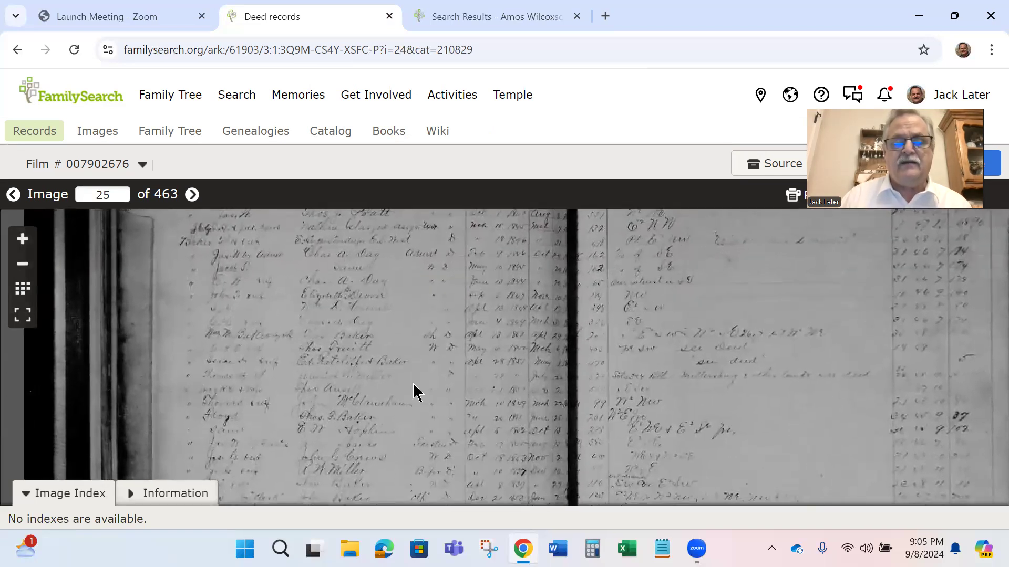
click(22, 288)
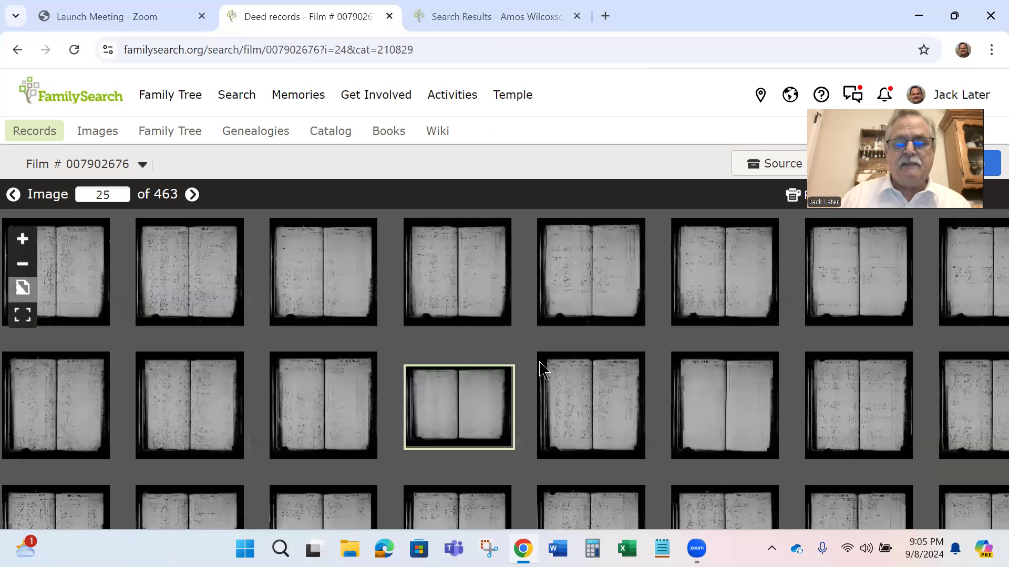
Browse the film's thumbnails and jump to image 440
scroll(446, 337, down, 3)
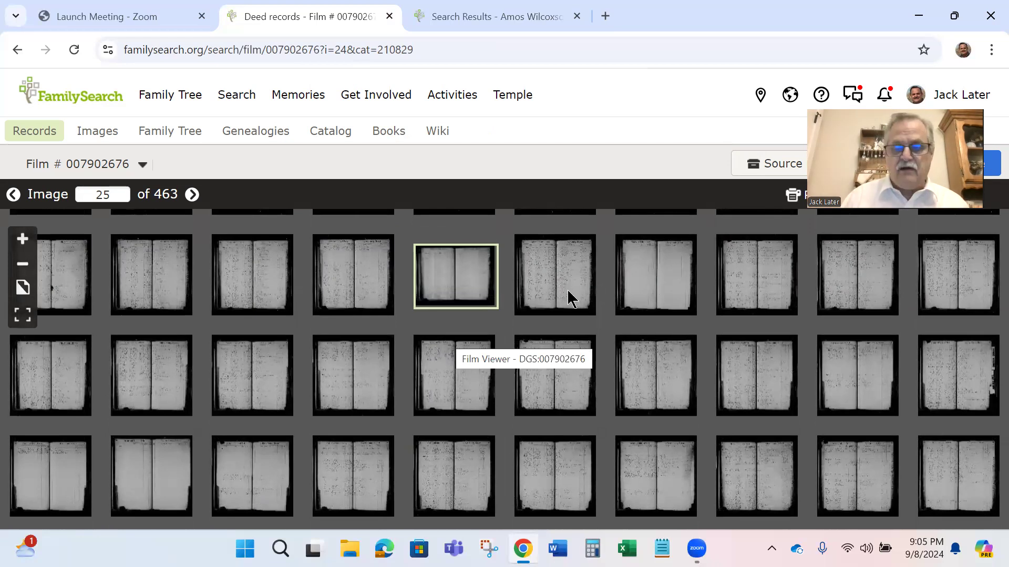
scroll(637, 286, down, 2)
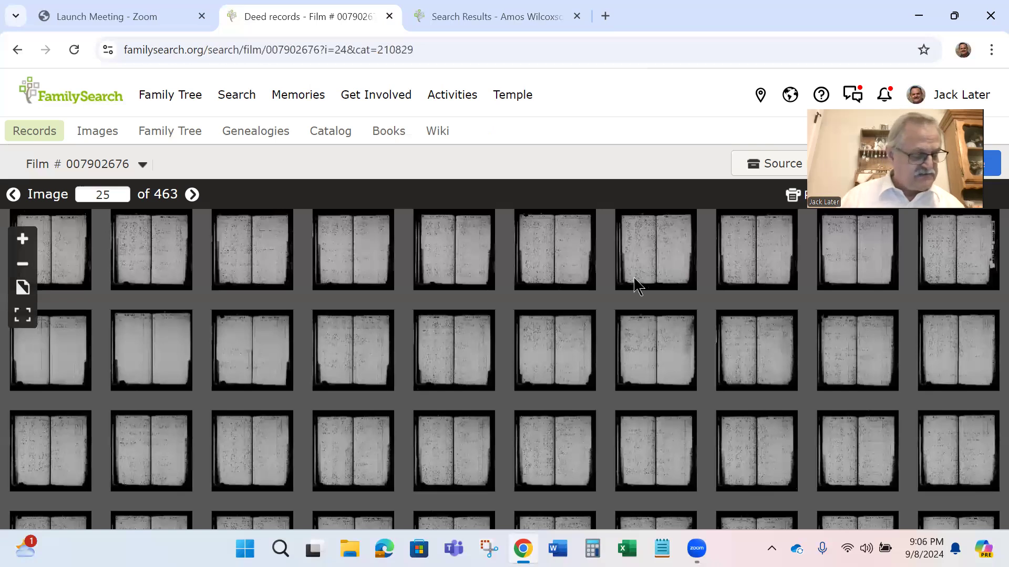
scroll(637, 289, down, 2)
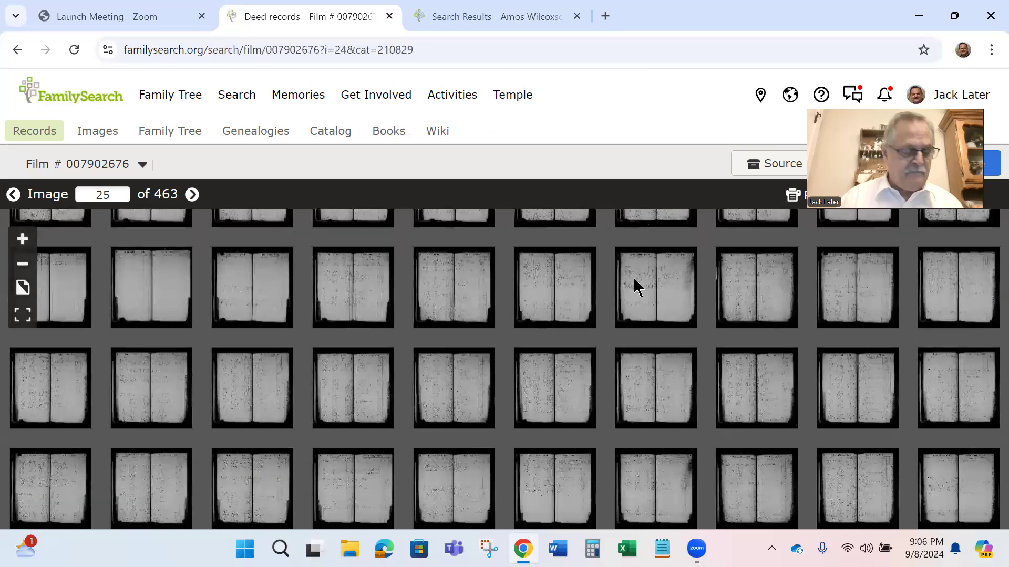
scroll(635, 300, down, 1)
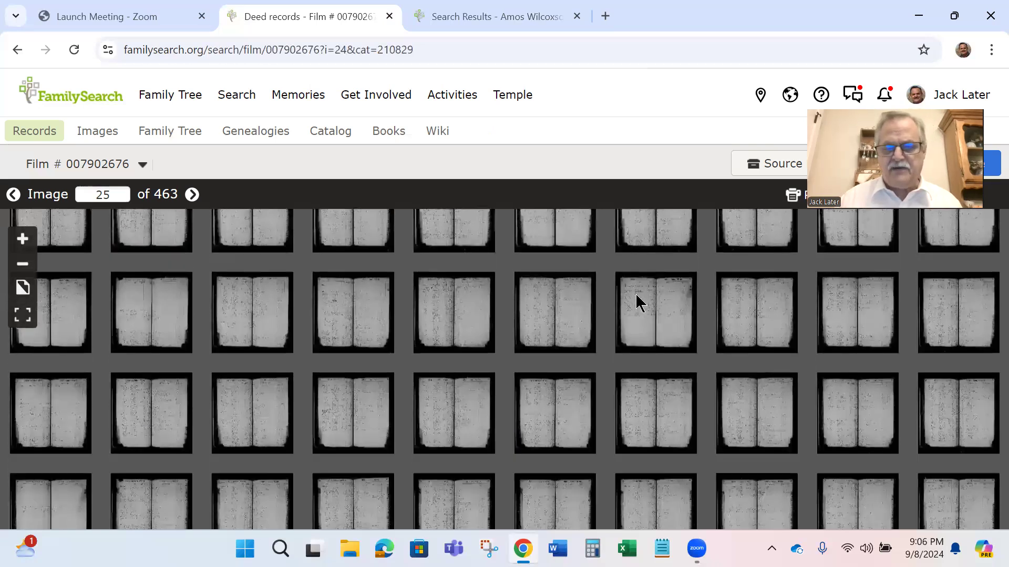
scroll(632, 310, up, 1)
scroll(625, 334, down, 5)
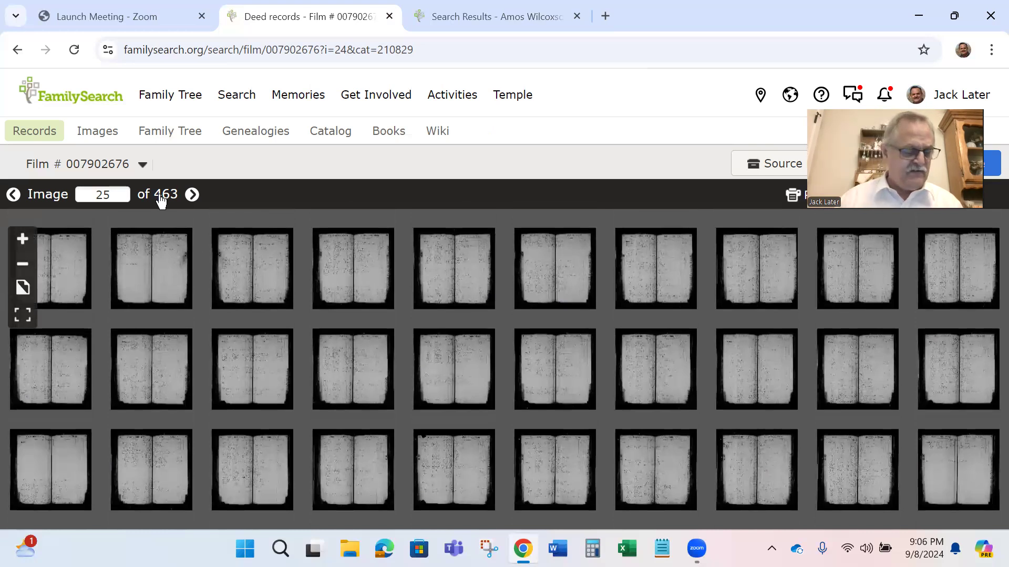
click(112, 194)
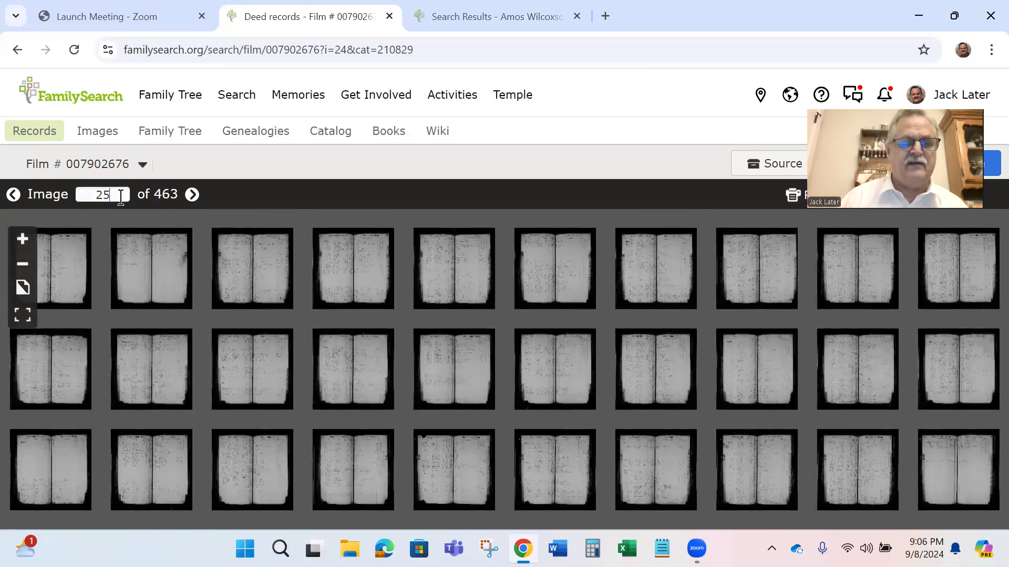
text(4)
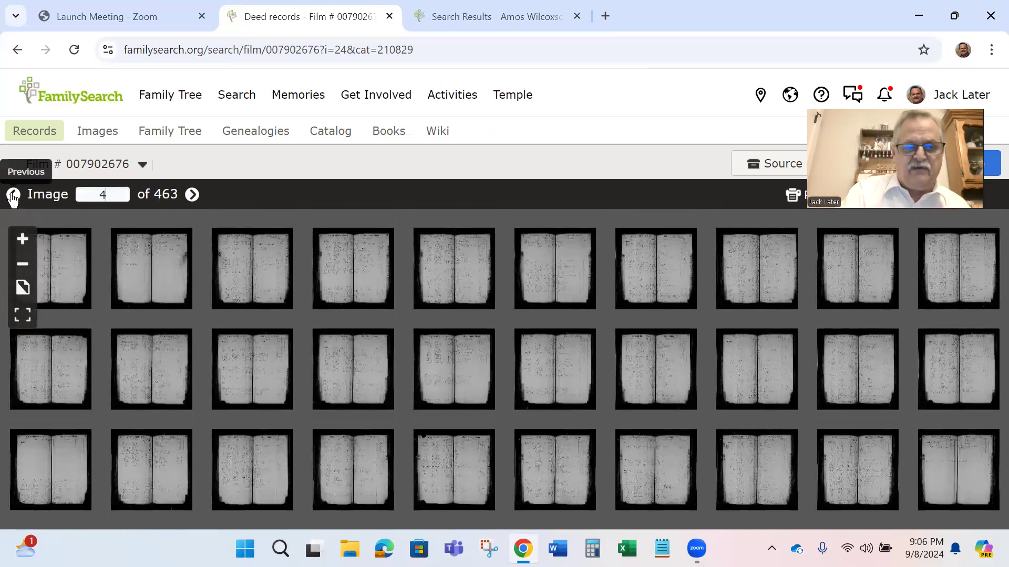
text(40)
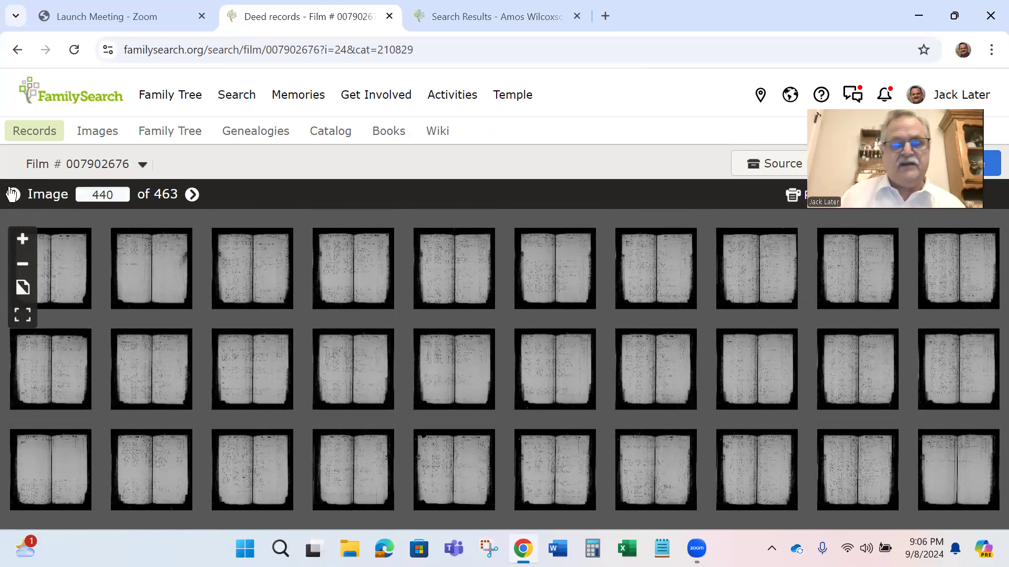
key(Return)
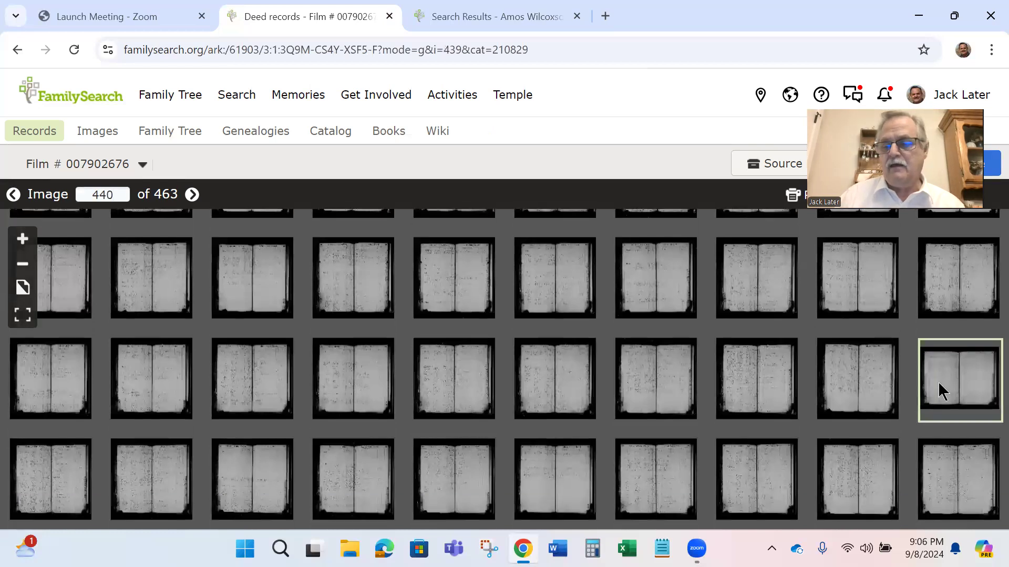
Open image 440 and enlarge the deed index page to read its "Wil" surname entries
scroll(939, 389, down, 1)
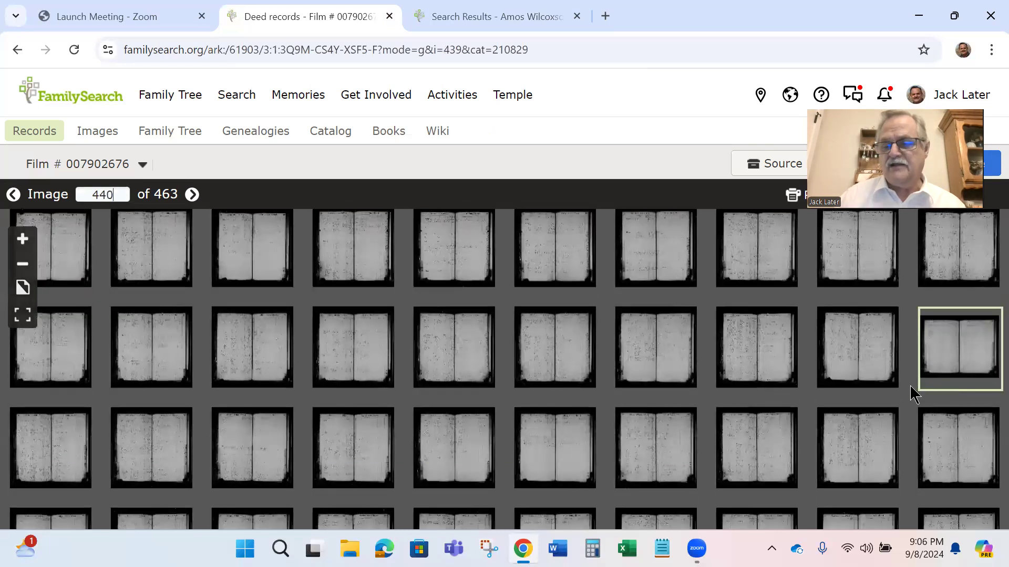
click(945, 334)
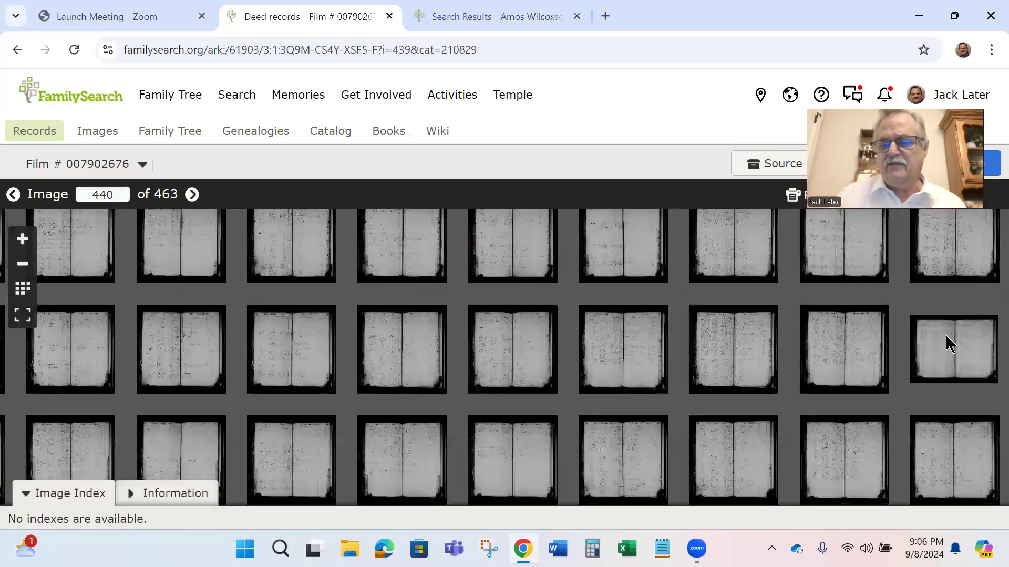
drag(445, 436, 462, 295)
scroll(340, 352, up, 1)
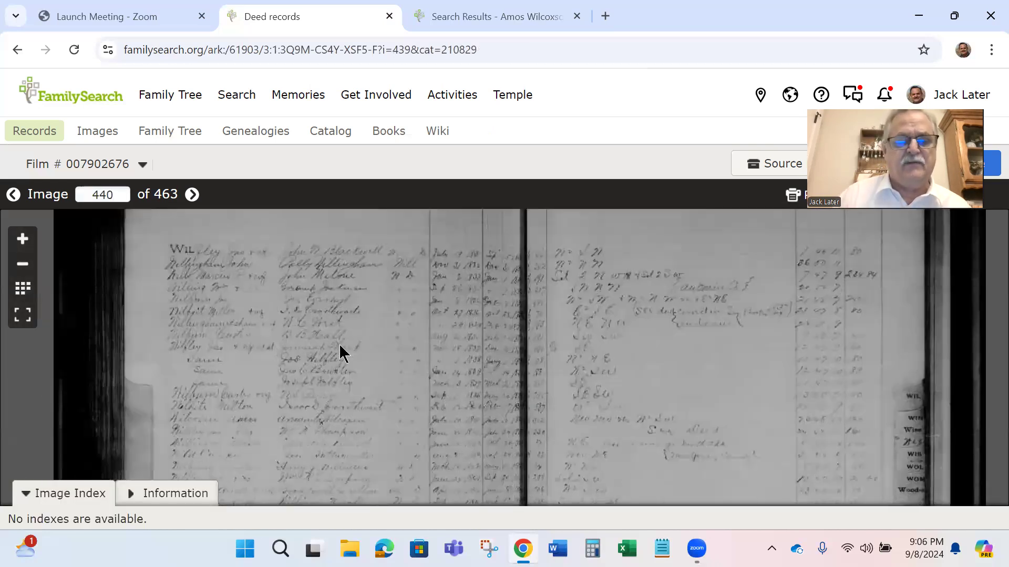
Enlarge the upper grantor entries on image 440 and read the handwritten "Wil" names
scroll(333, 360, up, 2)
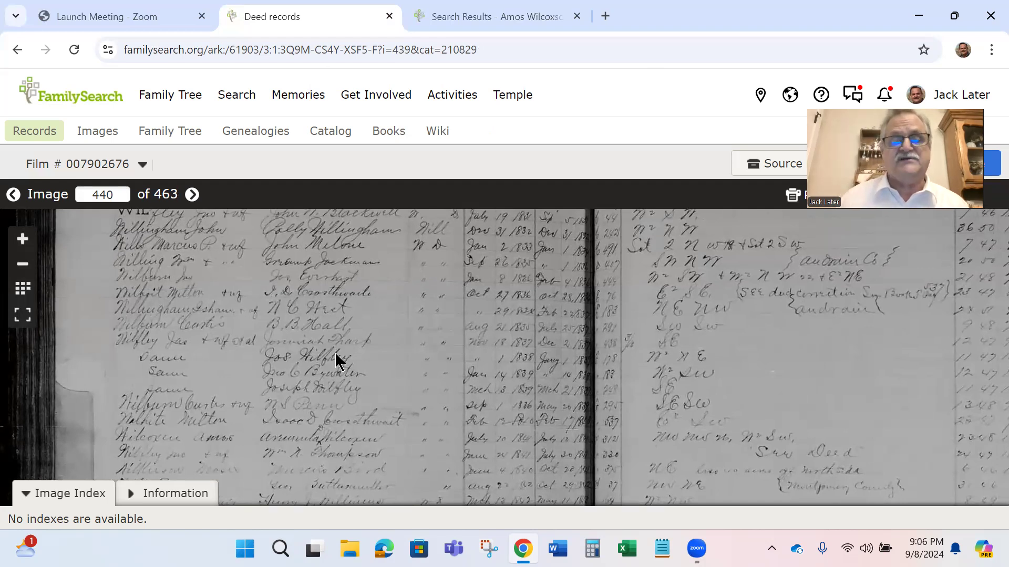
scroll(338, 300, up, 1)
scroll(330, 290, down, 3)
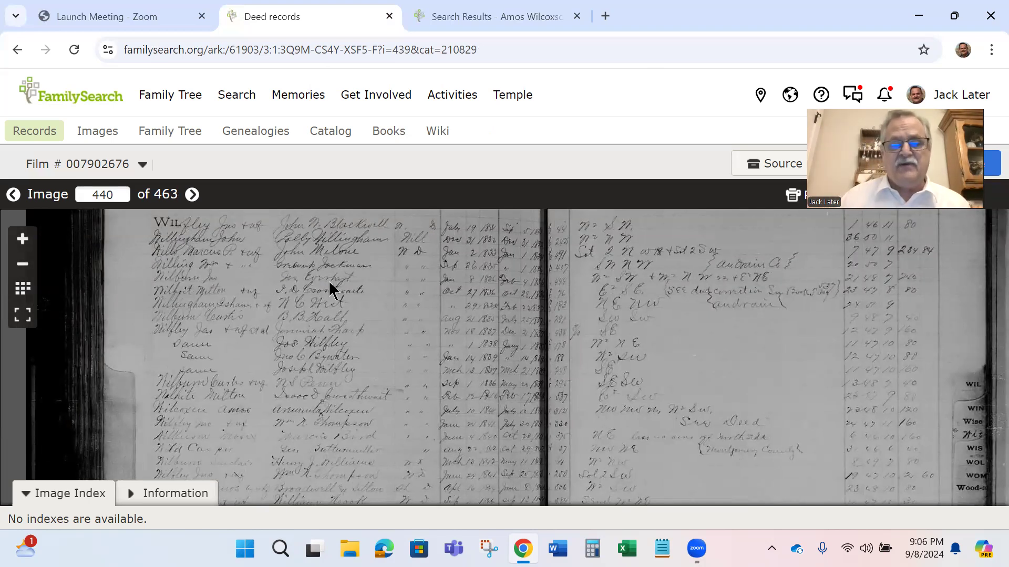
scroll(326, 294, up, 2)
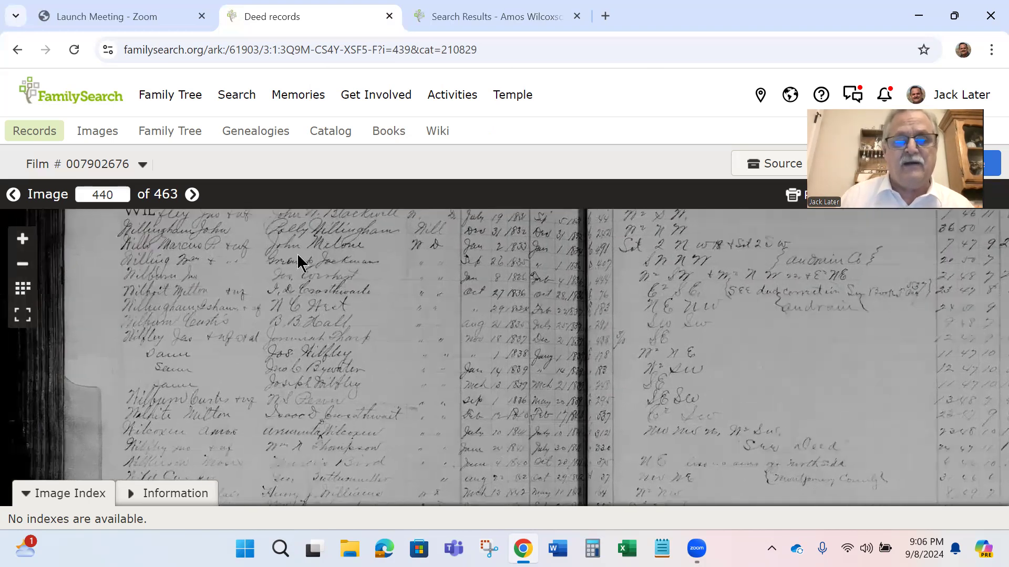
scroll(339, 305, up, 4)
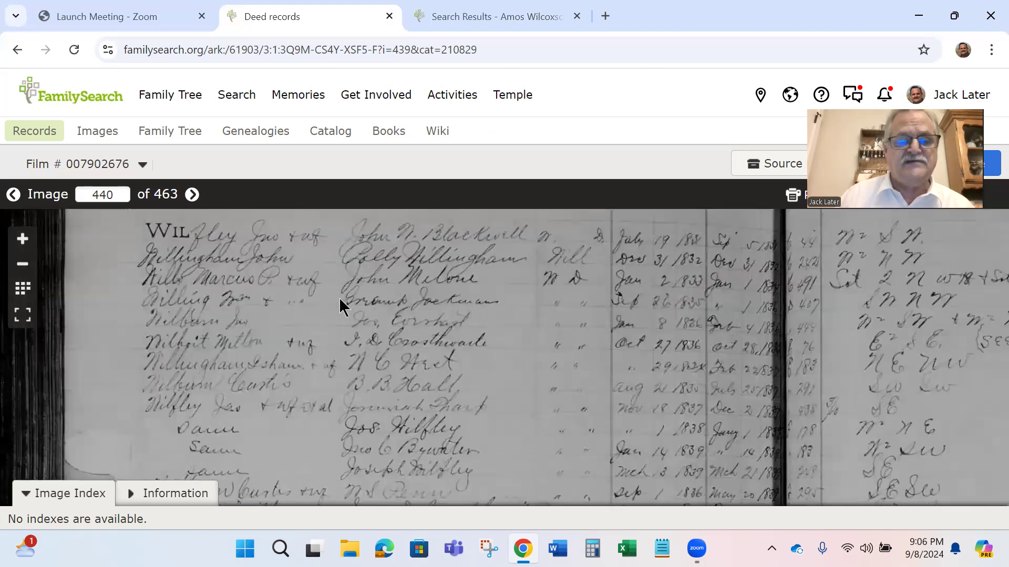
scroll(339, 298, up, 2)
drag(370, 360, 452, 274)
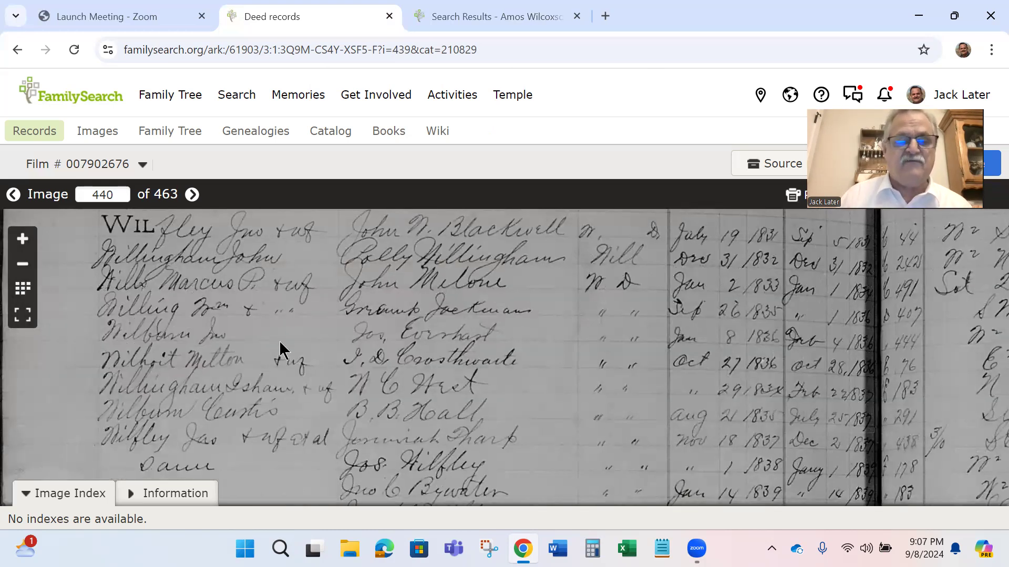
scroll(245, 351, up, 1)
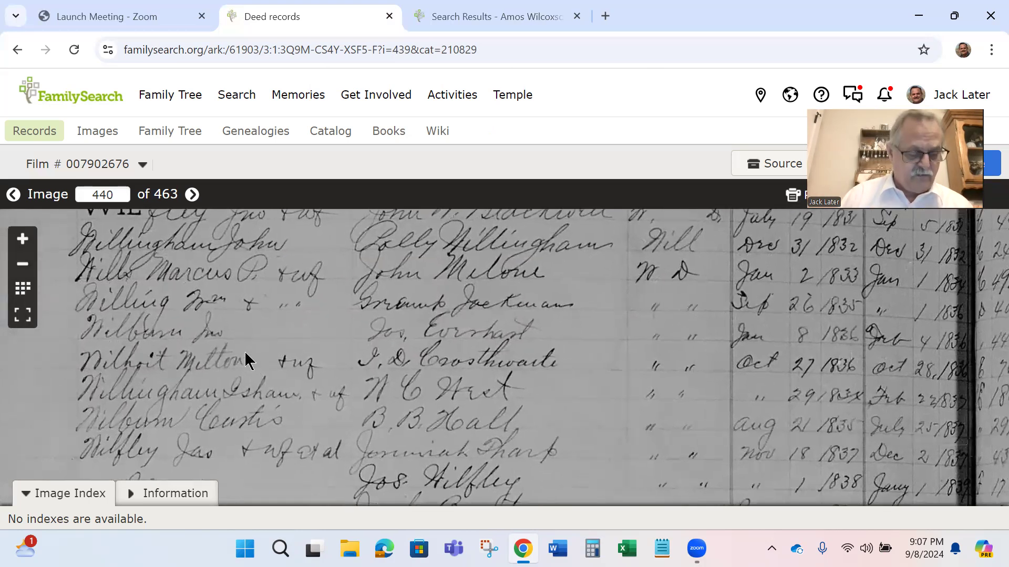
Read down the grantor column on image 440 to find the ancestor's entry
drag(246, 378, 266, 284)
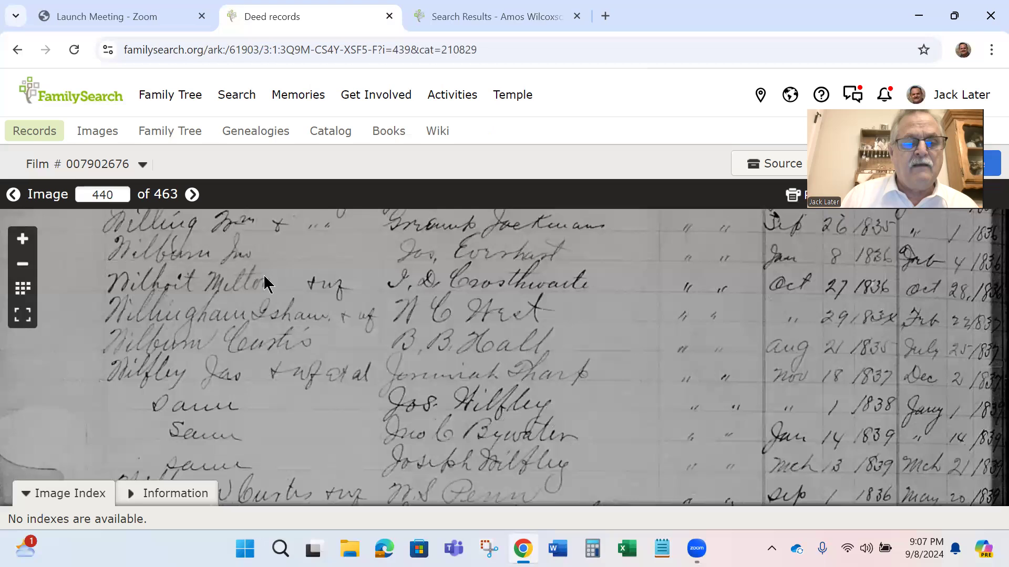
drag(254, 403, 253, 389)
key(Down)
key(Down)
key(Down)
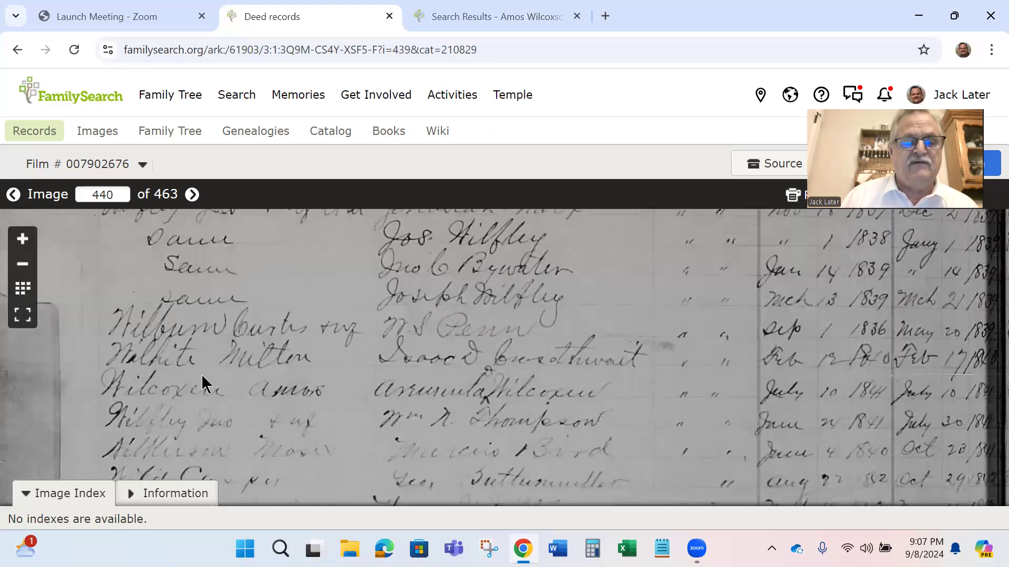
scroll(313, 333, down, 3)
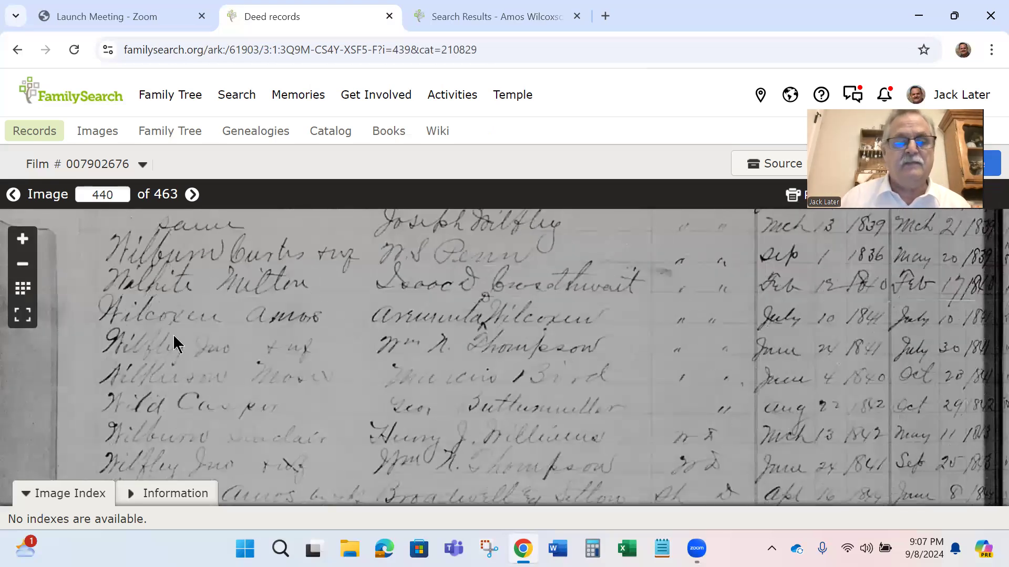
drag(187, 270, 105, 246)
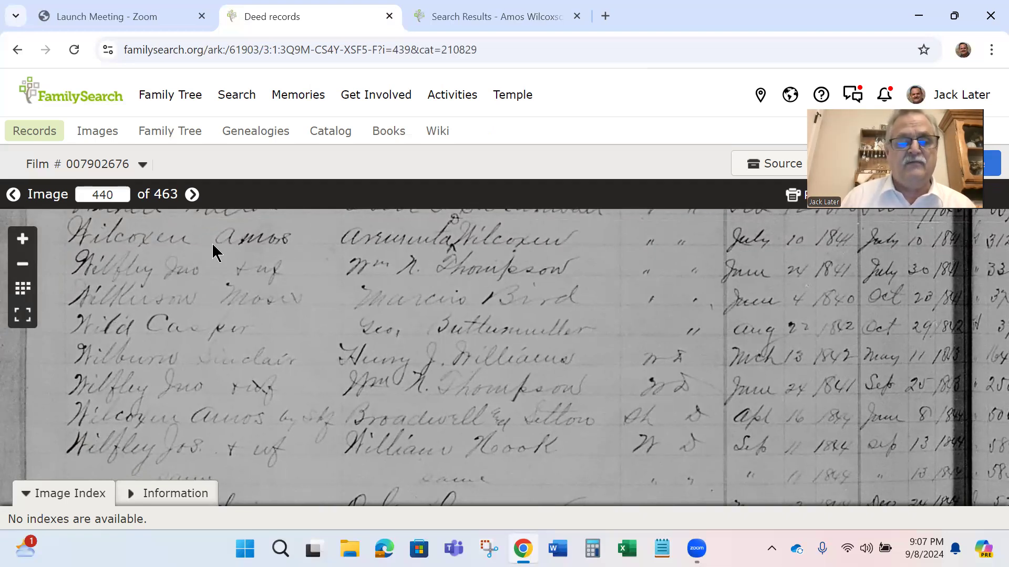
Follow the ancestor's July 10, 1841 entry across both pages and enlarge its recorded book and page number
drag(213, 247, 209, 272)
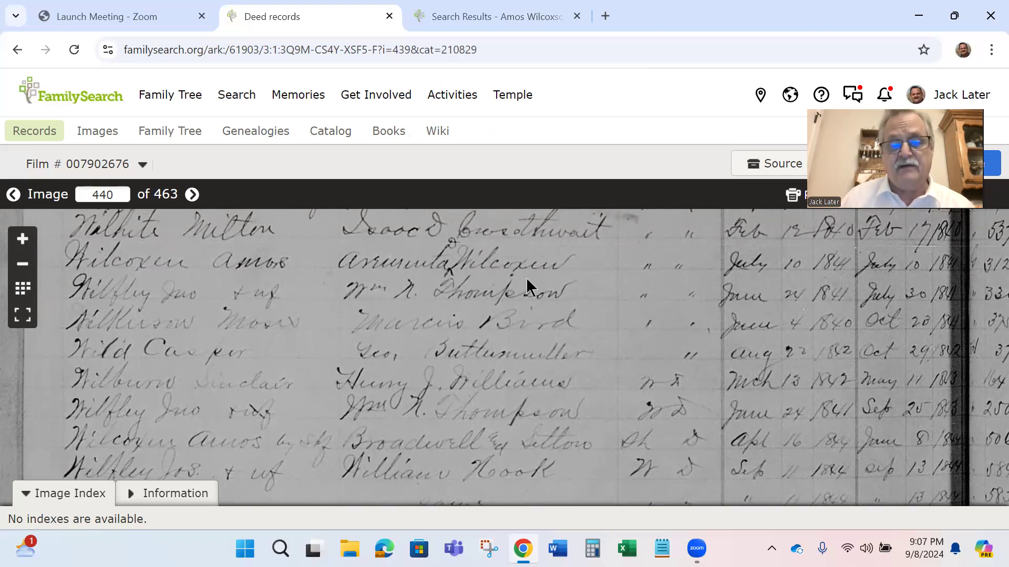
drag(529, 270, 453, 268)
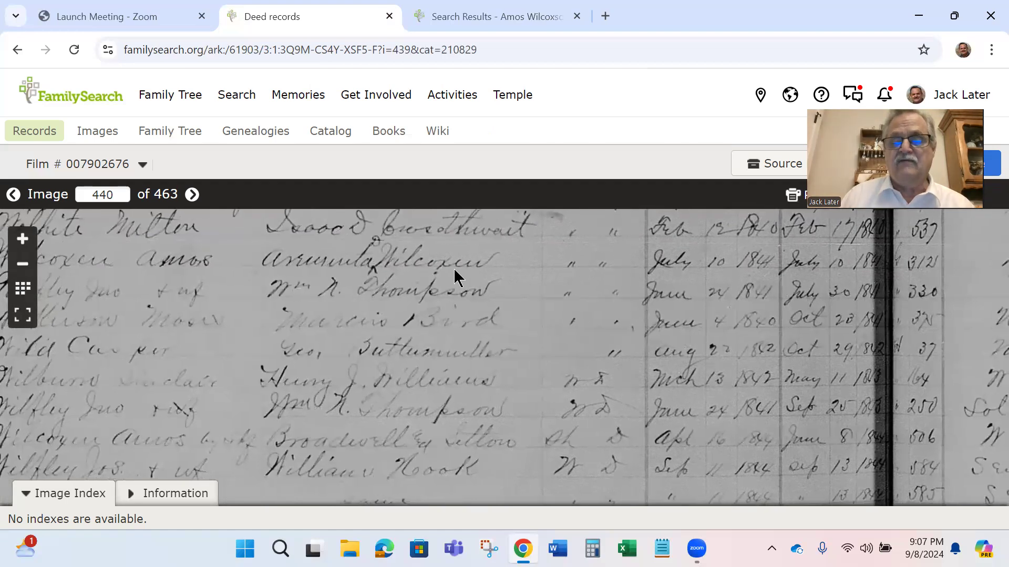
drag(751, 270, 556, 274)
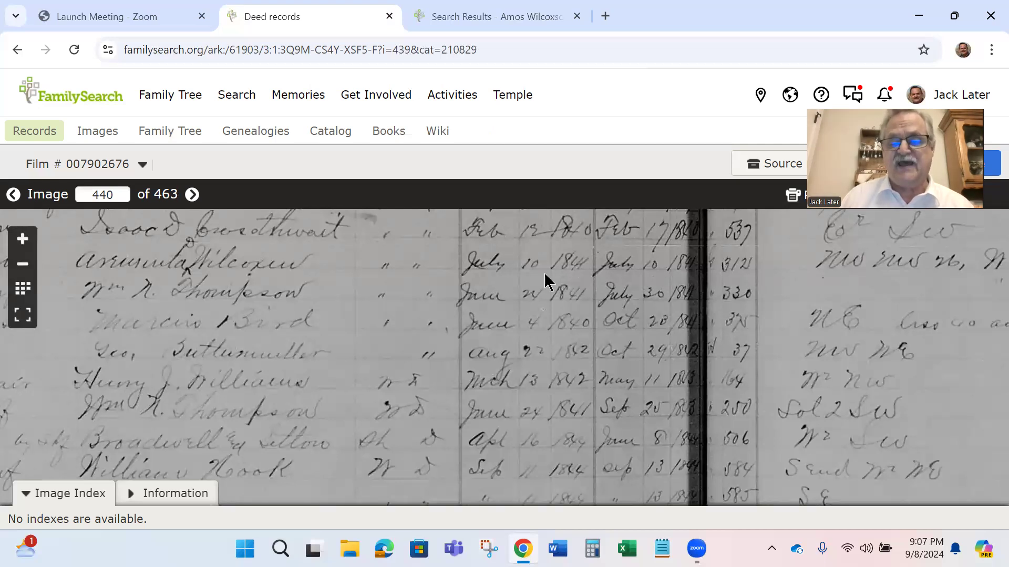
drag(647, 283, 450, 291)
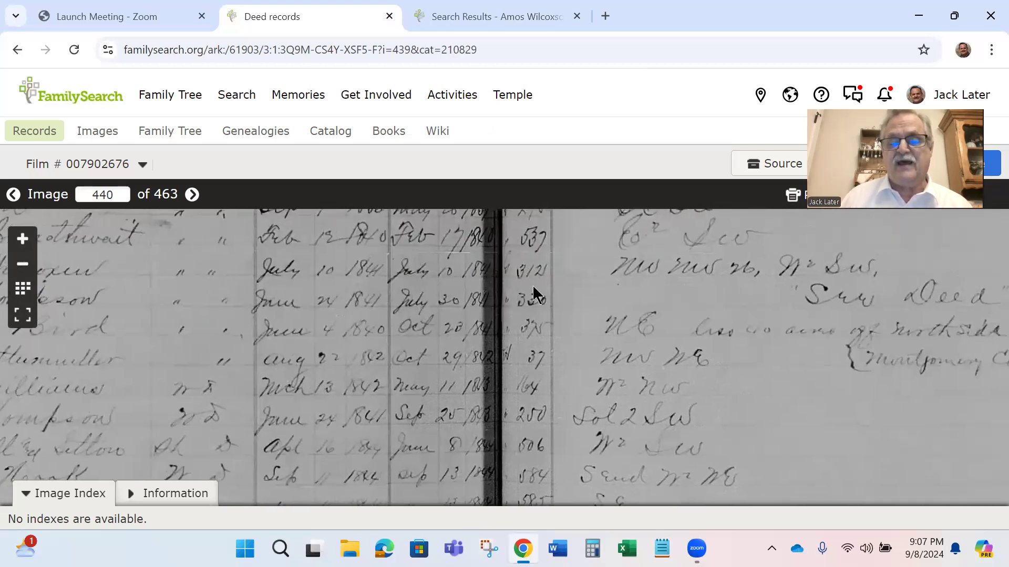
scroll(532, 285, up, 1)
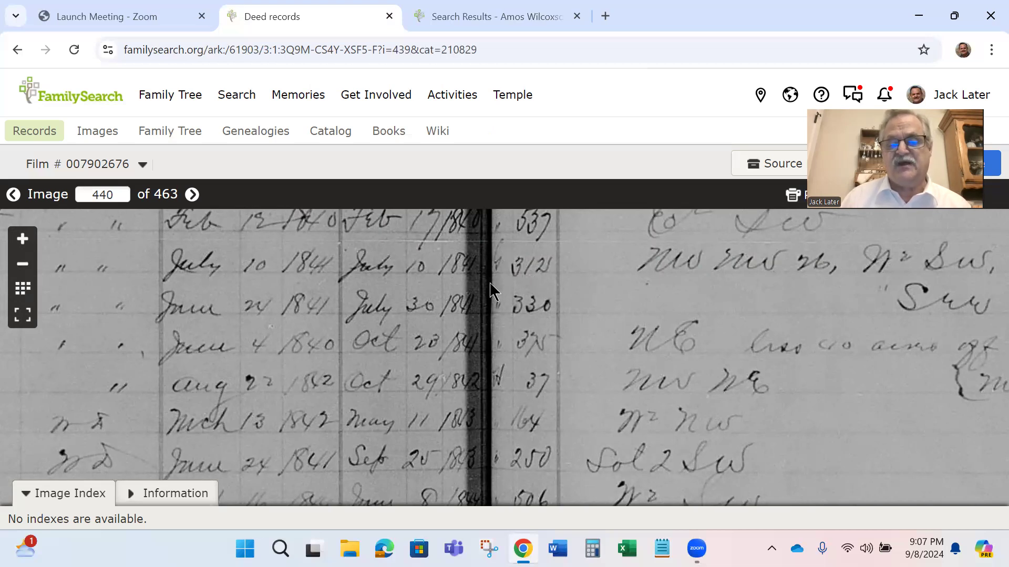
scroll(494, 232, up, 3)
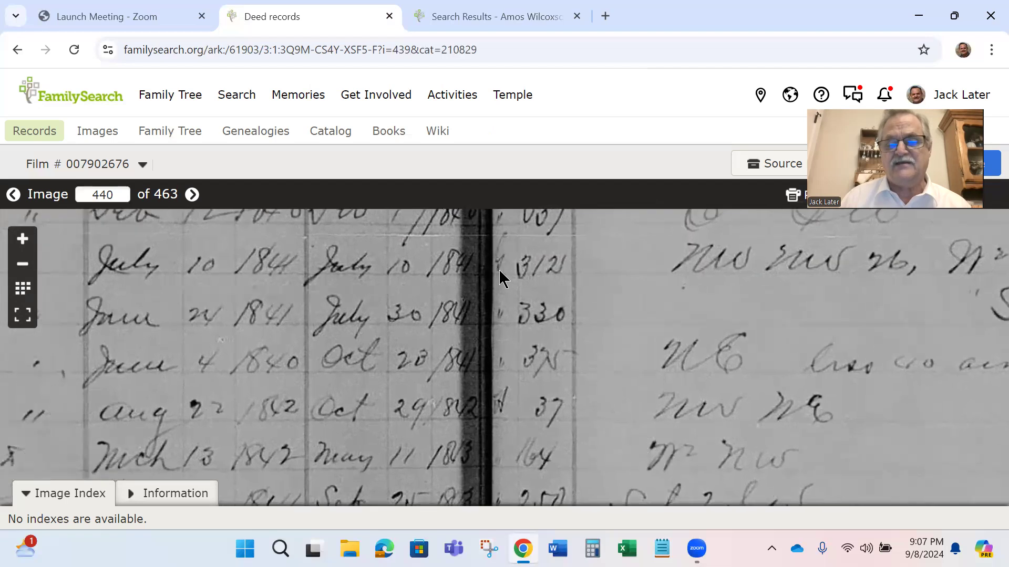
Check the column headings above the filing date and recorded book and page columns
drag(506, 270, 506, 358)
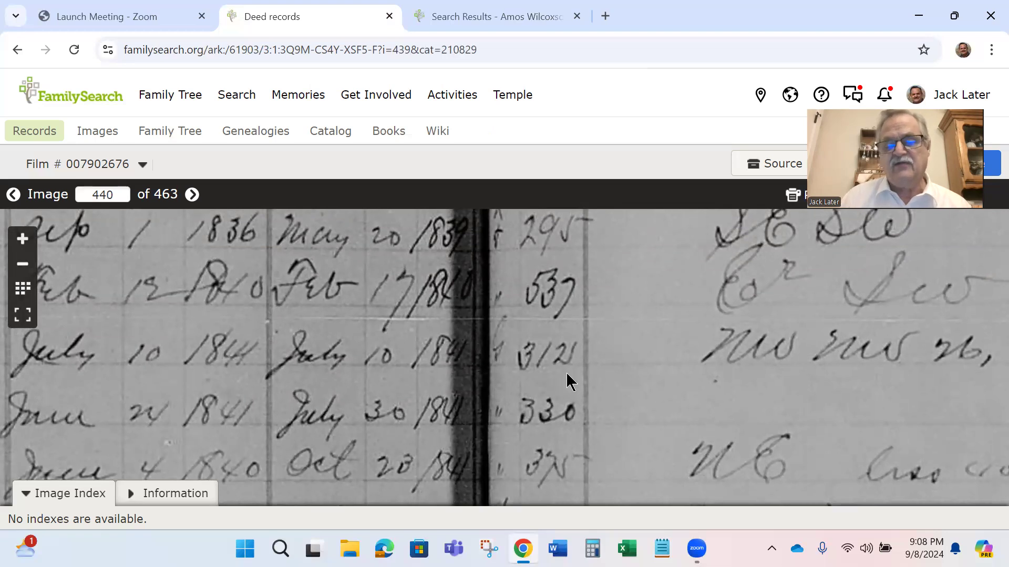
drag(538, 230, 536, 407)
drag(538, 268, 541, 419)
drag(552, 286, 557, 436)
drag(559, 220, 555, 489)
drag(556, 231, 556, 503)
drag(541, 411, 516, 299)
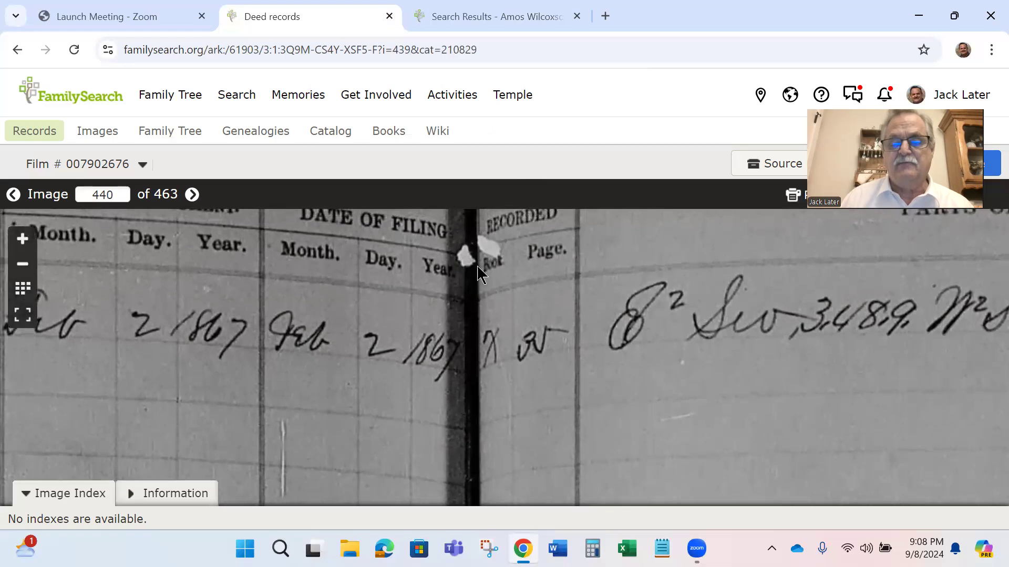
drag(512, 403, 537, 268)
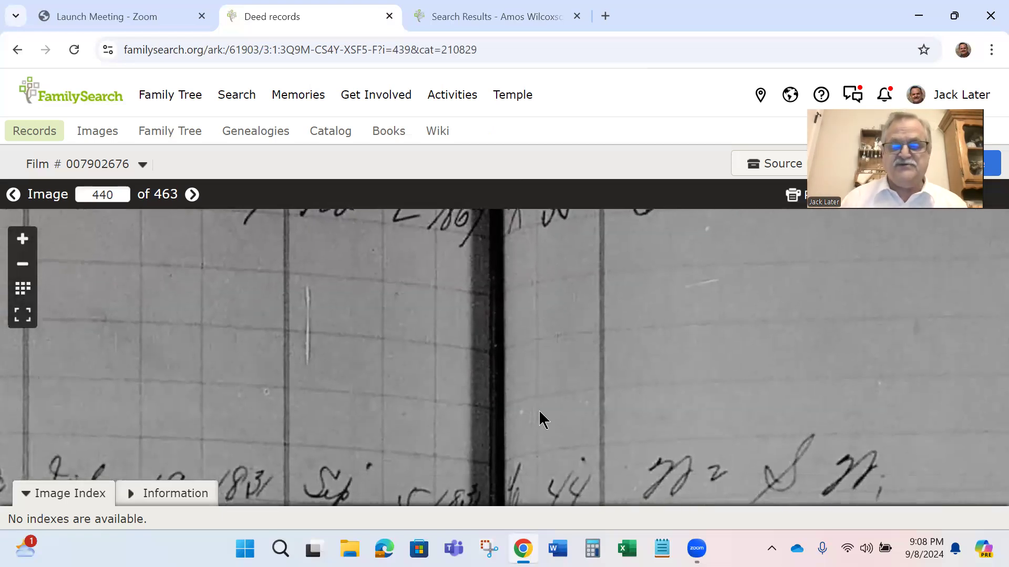
Return from the column headings to the ancestor's entry in the grantor column
drag(539, 412, 551, 258)
drag(540, 437, 570, 126)
drag(398, 345, 404, 302)
drag(681, 246, 788, 215)
drag(236, 321, 905, 322)
drag(115, 345, 840, 350)
drag(534, 316, 429, 199)
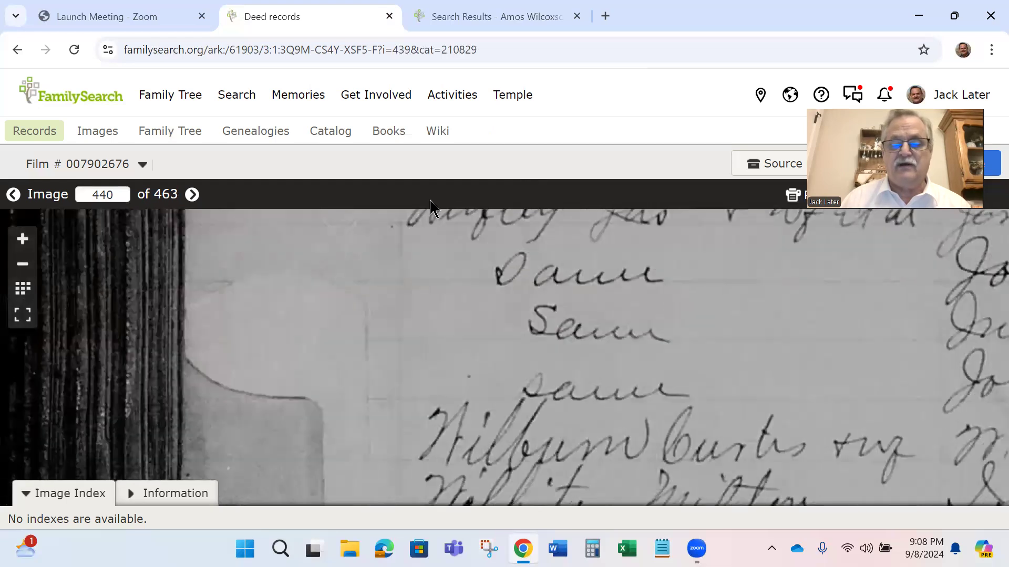
drag(673, 430, 631, 377)
scroll(300, 324, down, 2)
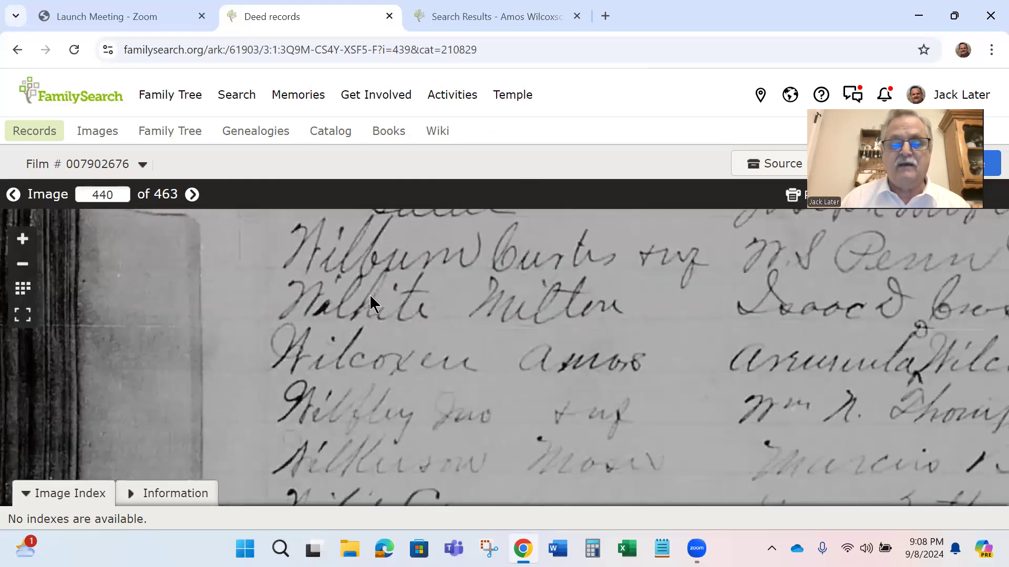
Look over the top of the name columns, then go back to the ancestor's entry
scroll(474, 407, up, 1)
mouse_move(464, 428)
mouse_down()
mouse_move(456, 209)
mouse_move(457, 415)
mouse_up()
drag(484, 255, 397, 420)
drag(378, 226, 360, 500)
mouse_move(344, 279)
mouse_down()
mouse_move(342, 428)
mouse_move(344, 327)
mouse_up()
drag(363, 420, 360, 289)
drag(371, 502, 373, 375)
drag(374, 412, 372, 371)
mouse_move(368, 490)
mouse_down()
mouse_move(352, 385)
mouse_move(361, 255)
mouse_up()
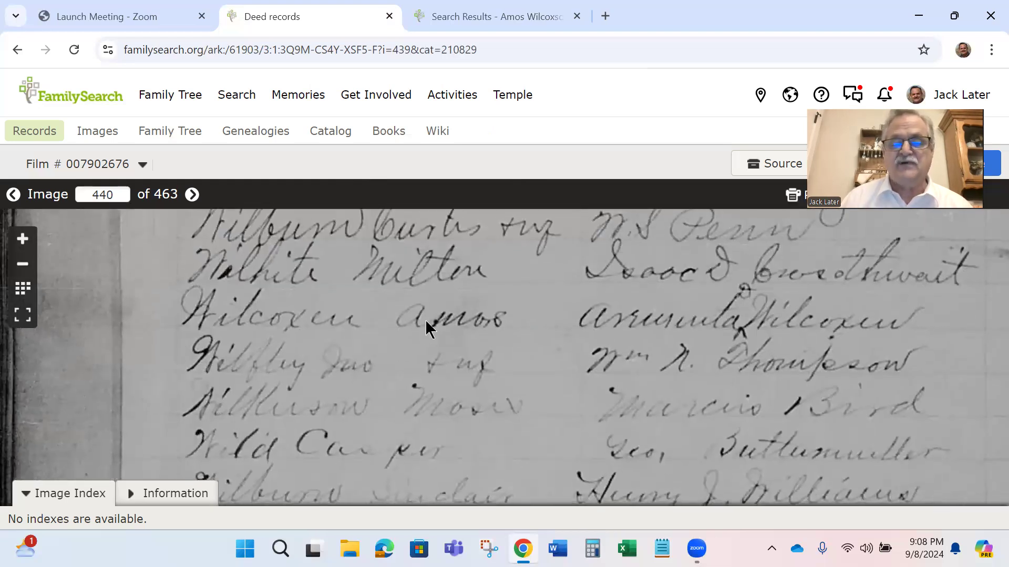
Trace the ancestor's entry from the grantor's name through the grantee to the dates and recorded page
drag(855, 339, 478, 342)
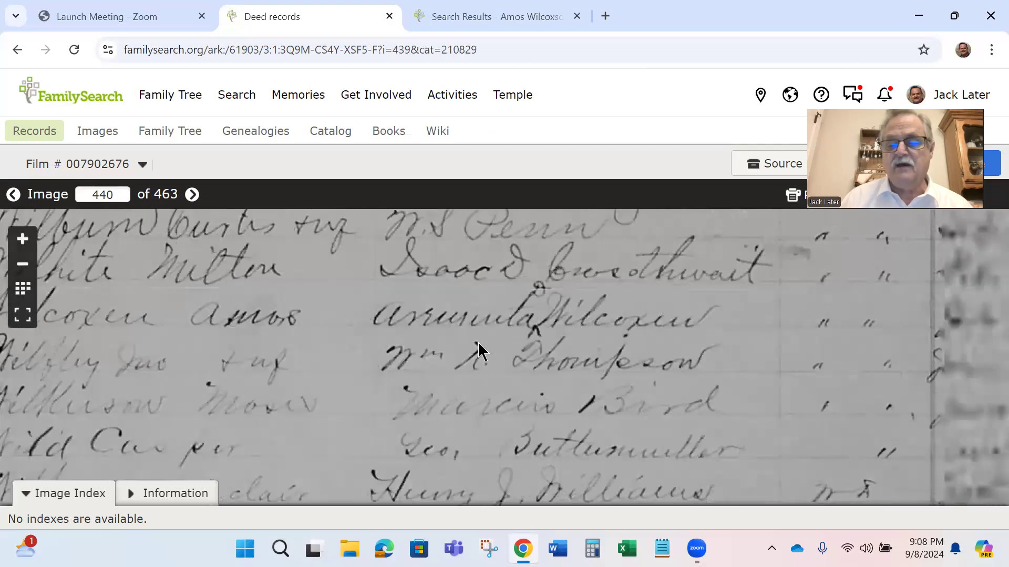
drag(853, 338, 509, 326)
drag(809, 326, 723, 336)
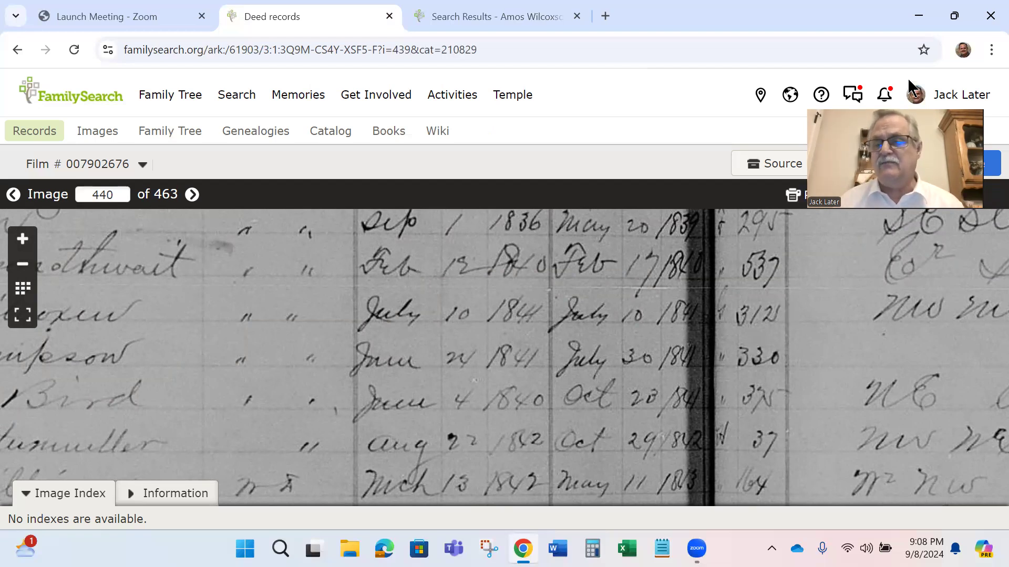
Start attaching image 440 to the Family Tree as a source titled "Deed records", leaving the notes empty
drag(912, 87, 668, 46)
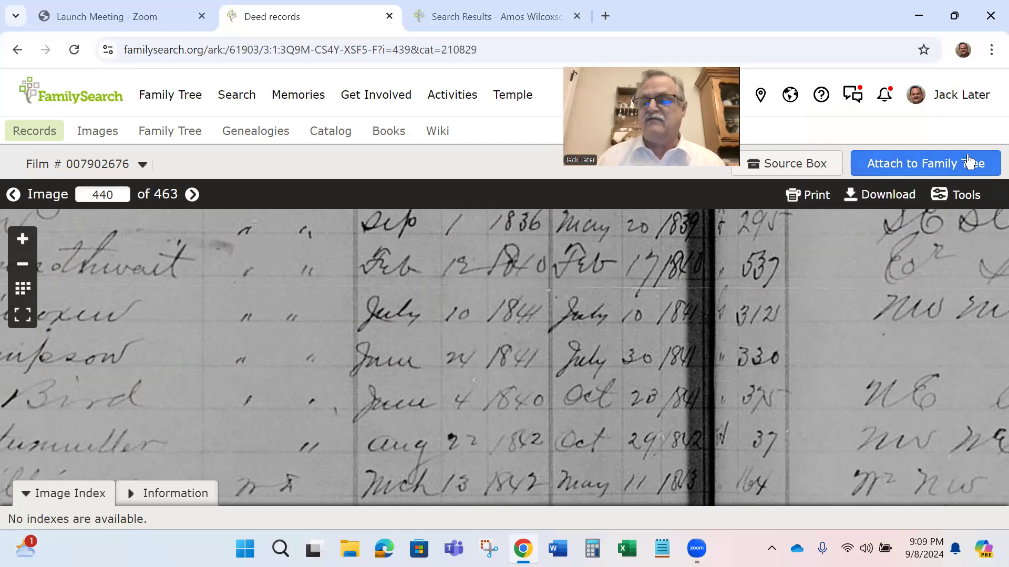
click(900, 164)
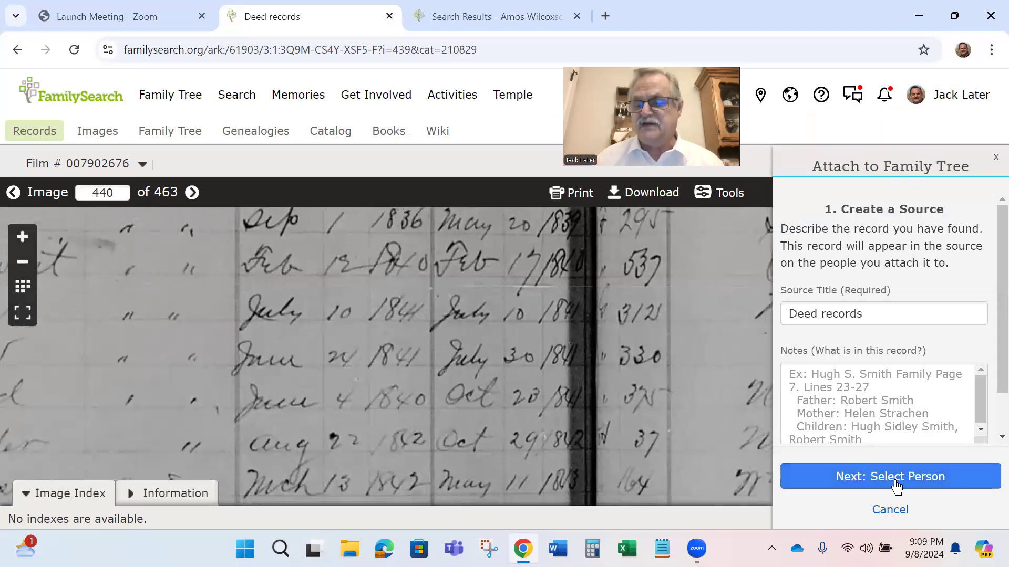
click(876, 479)
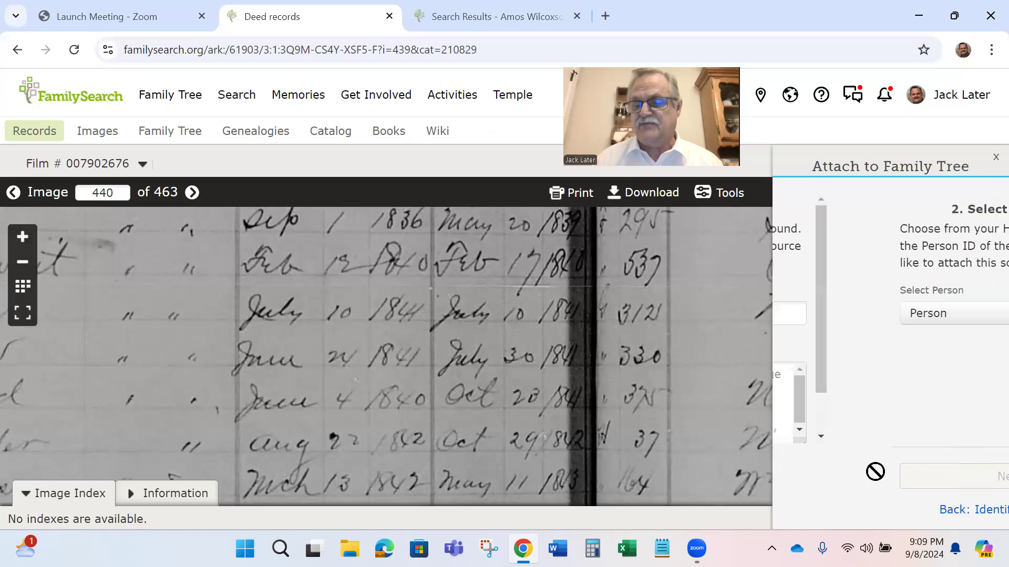
Choose the 1792–1871 ancestor from the history list and attach the source to him alone, without giving a reason
click(849, 323)
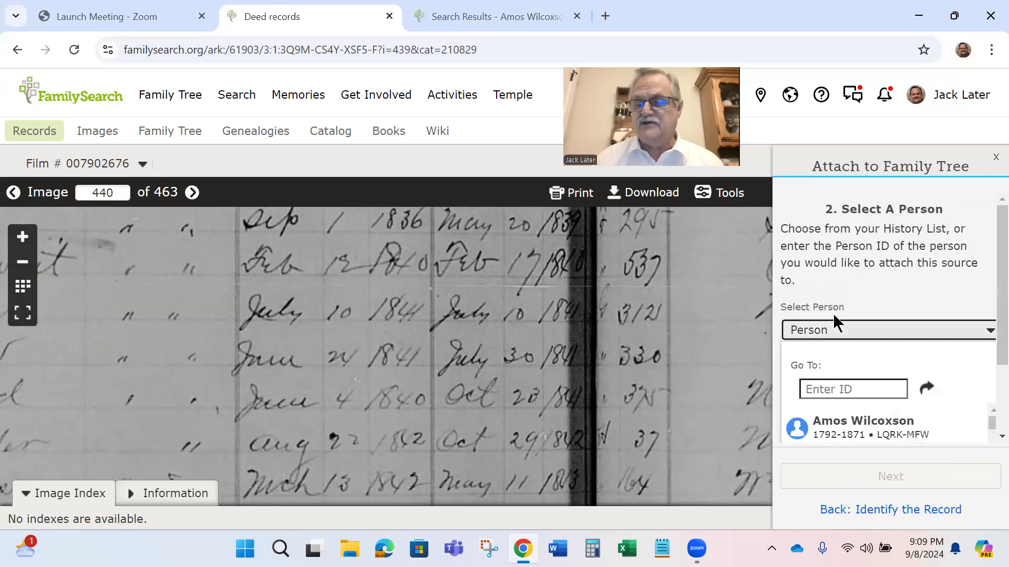
scroll(864, 355, down, 1)
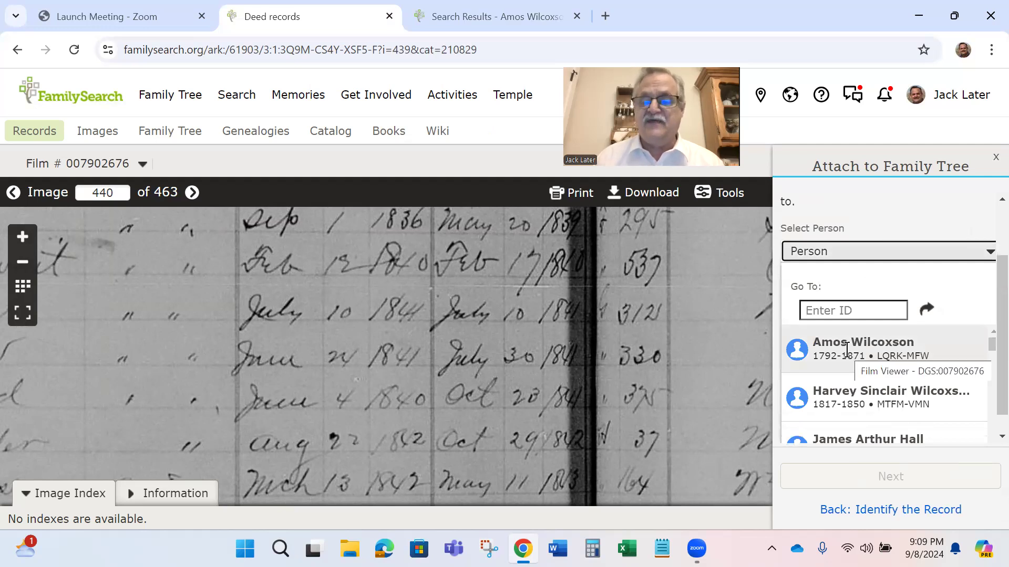
click(847, 349)
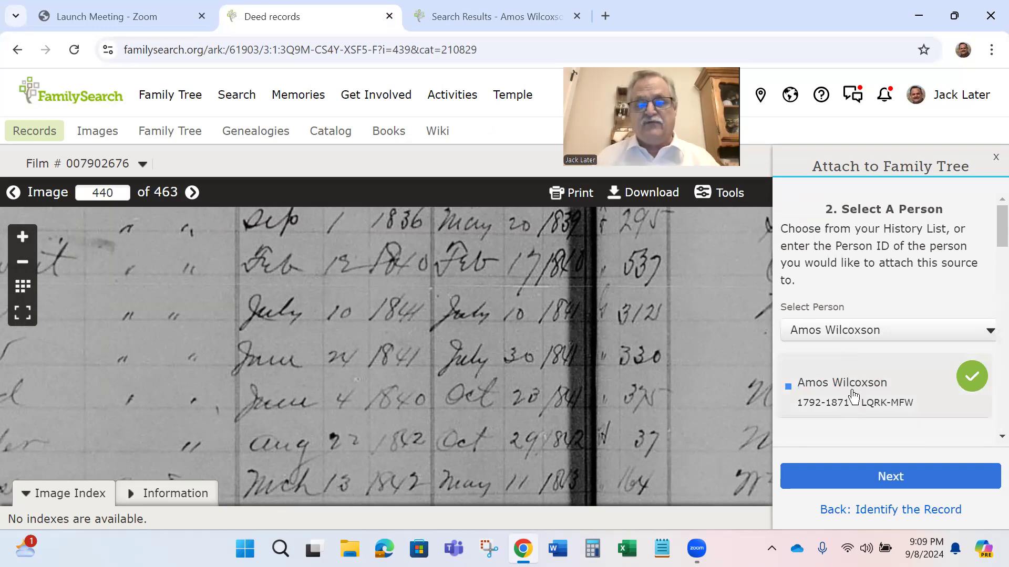
scroll(851, 393, down, 3)
scroll(867, 345, up, 3)
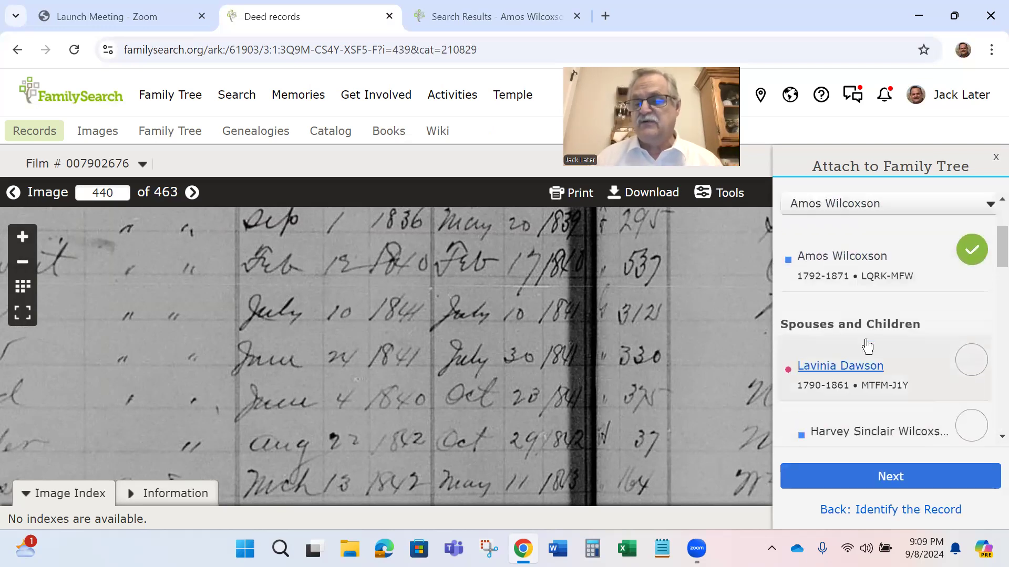
scroll(867, 347, down, 2)
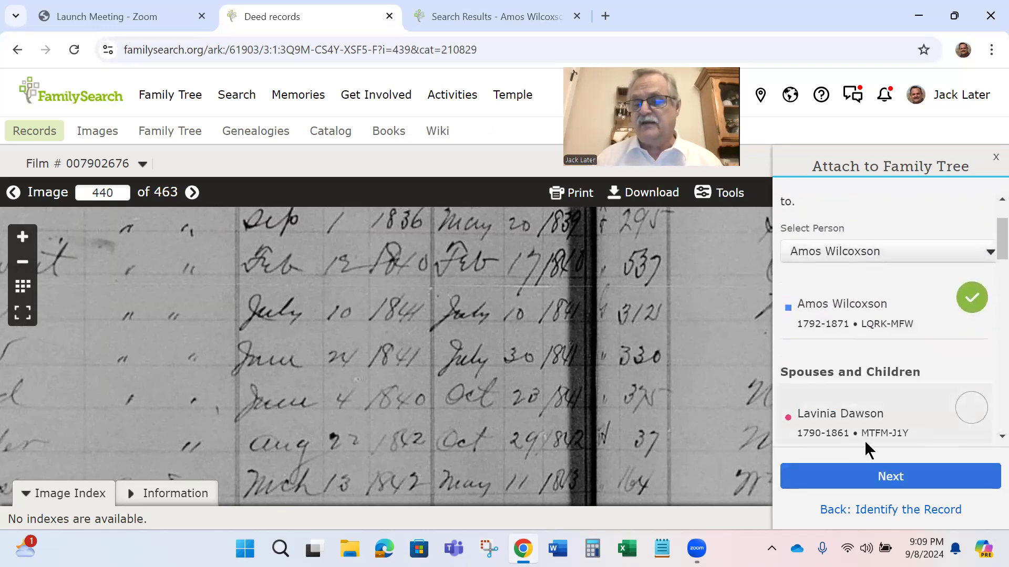
click(890, 478)
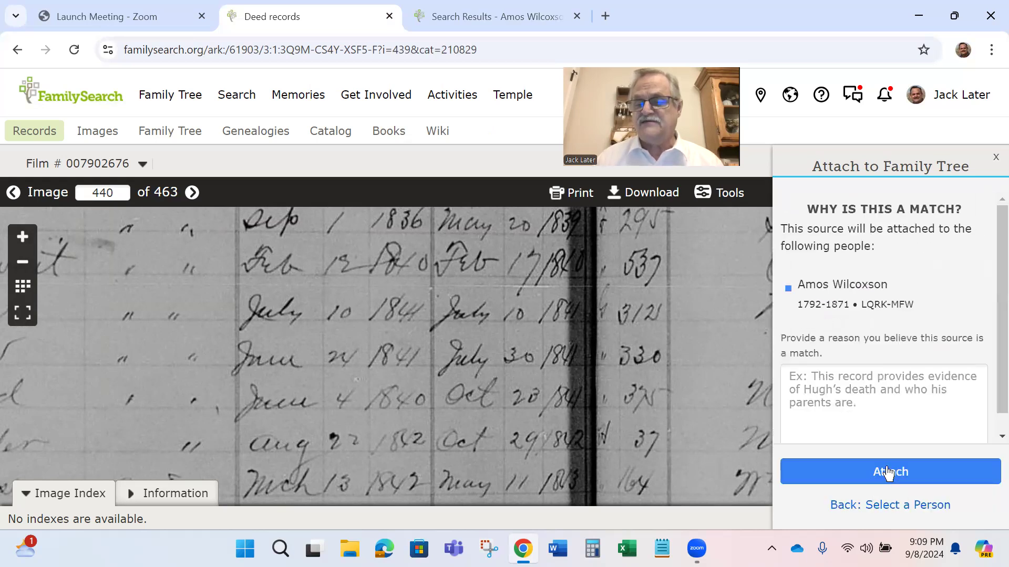
click(887, 476)
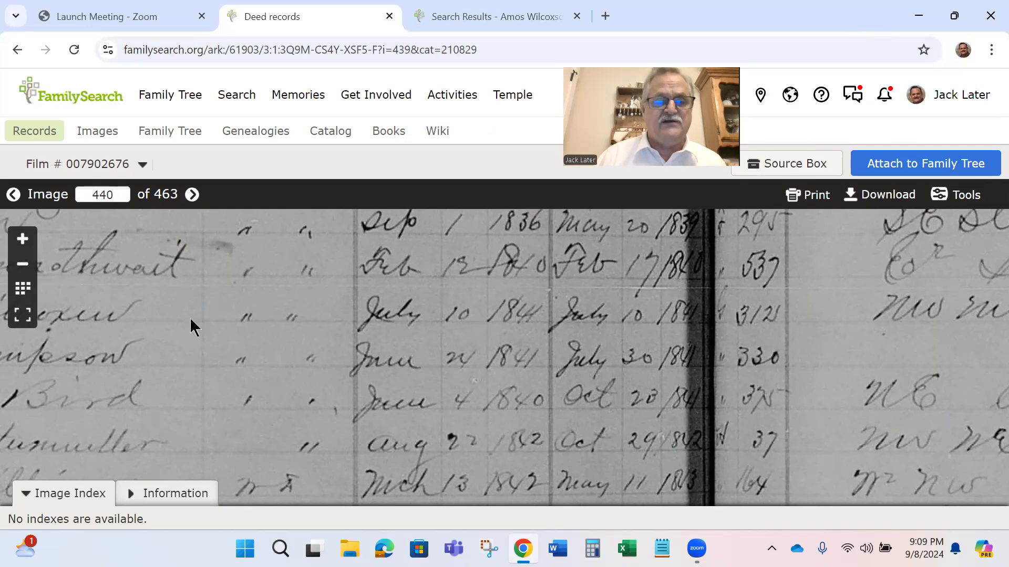
Go back to the grantor and grantee names of the ancestor's 1841 entry
drag(190, 324, 490, 354)
drag(362, 366, 553, 353)
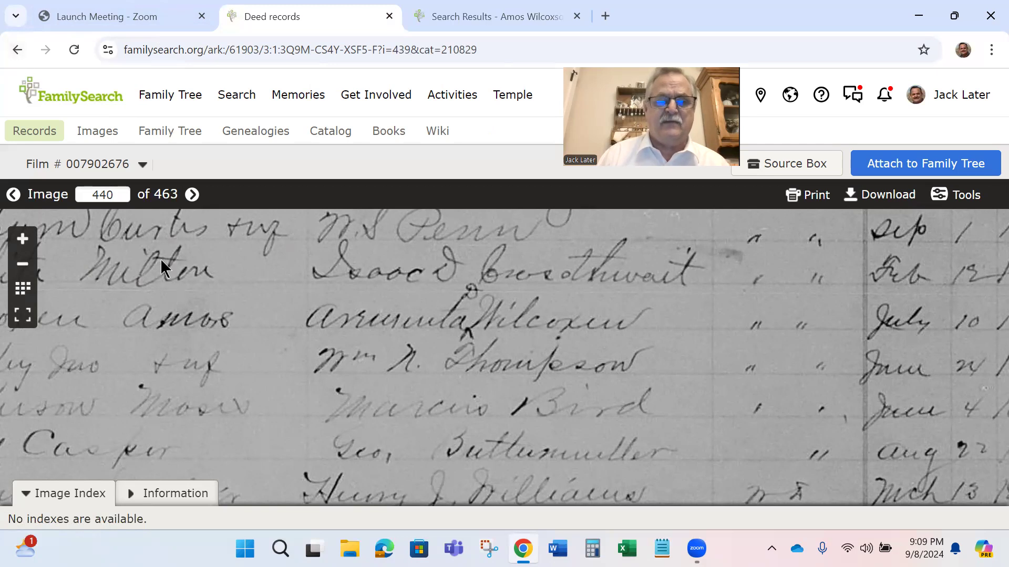
Return to the Callaway County deed records catalog entry and open the digitized film of Deed records v. F-G 1838-1842
click(17, 53)
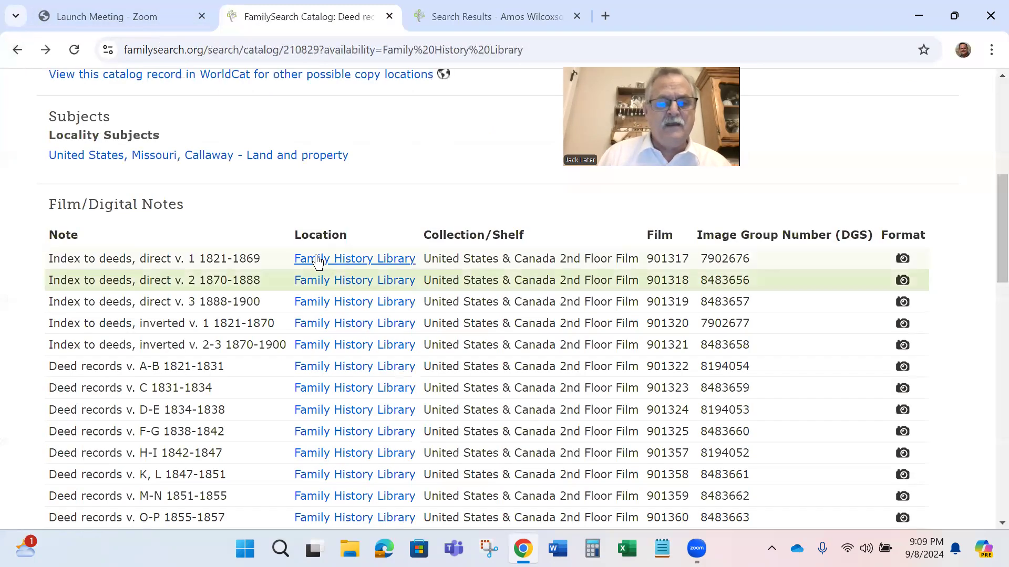
scroll(304, 244, up, 2)
scroll(304, 245, down, 4)
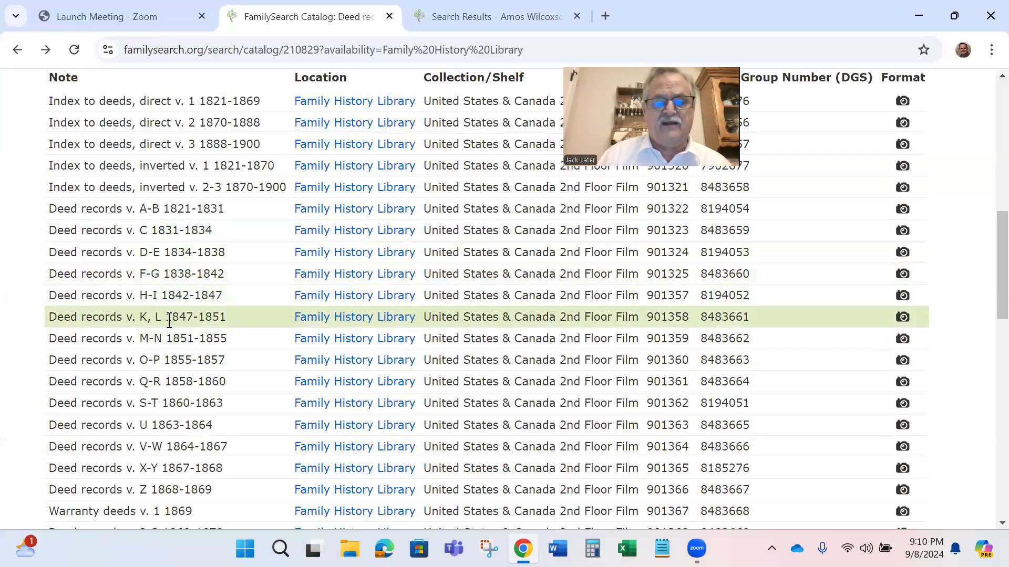
scroll(184, 331, up, 4)
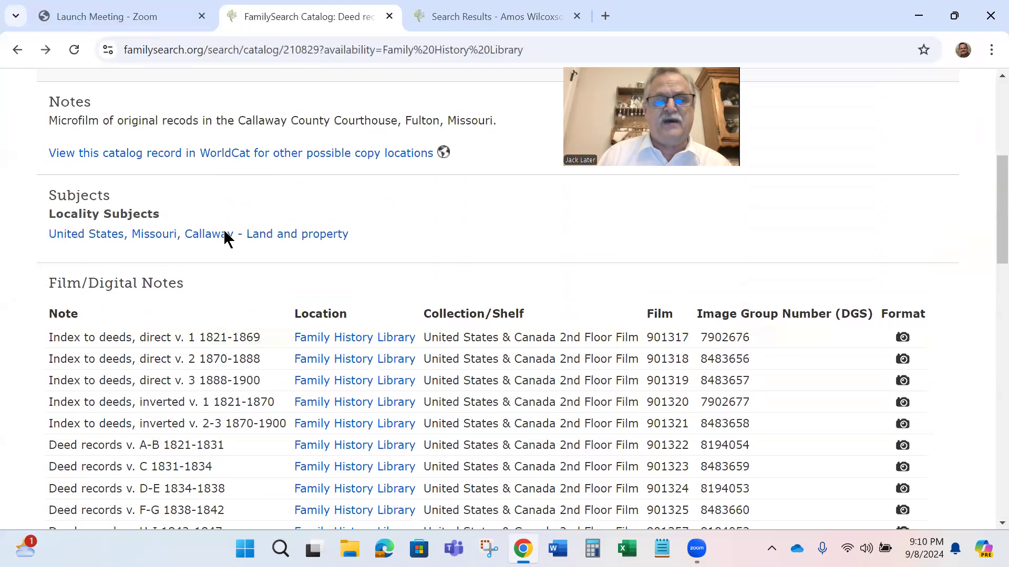
scroll(213, 292, up, 5)
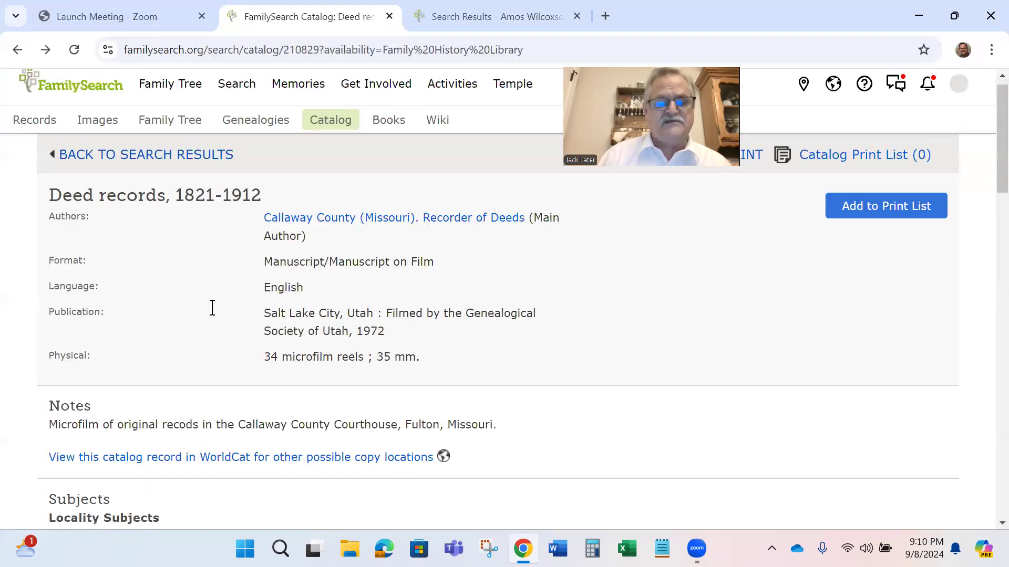
scroll(212, 308, down, 10)
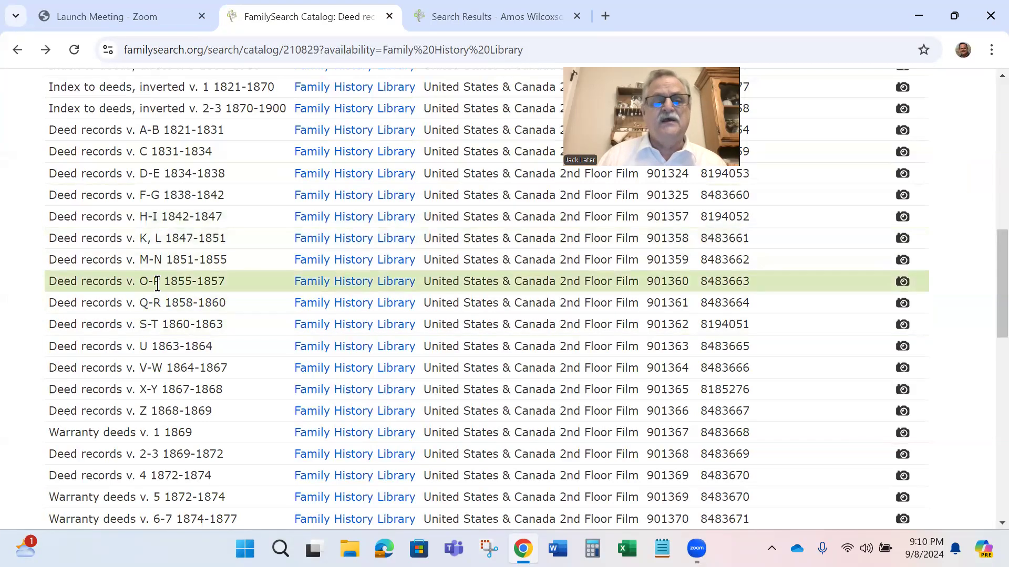
scroll(163, 270, up, 10)
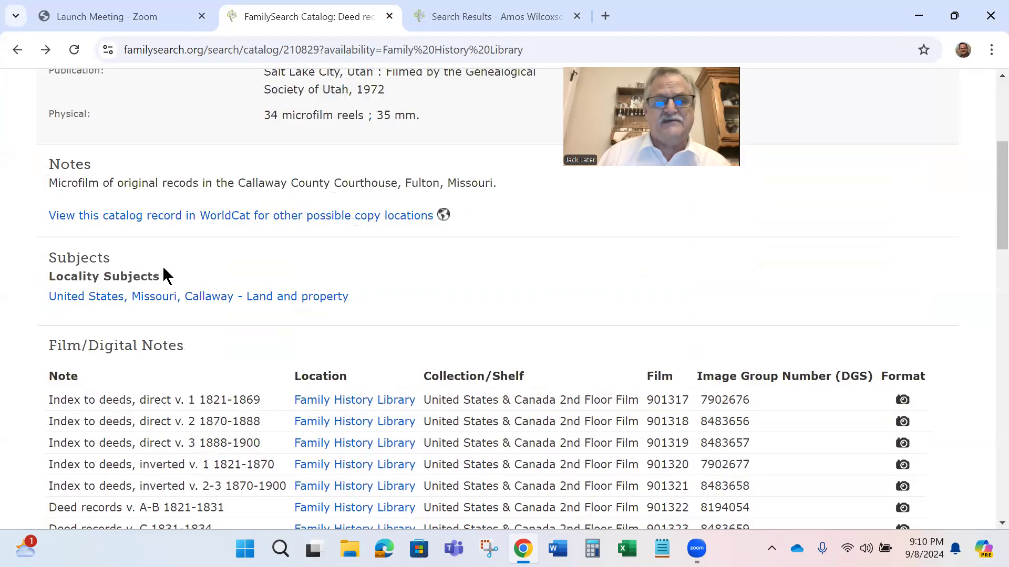
scroll(165, 268, up, 2)
scroll(165, 266, down, 7)
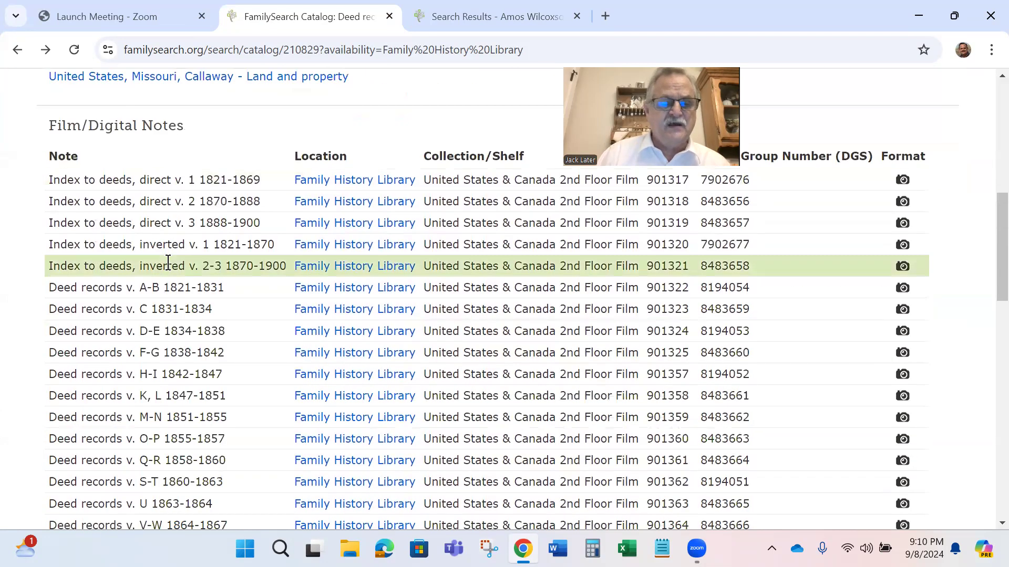
scroll(168, 265, down, 1)
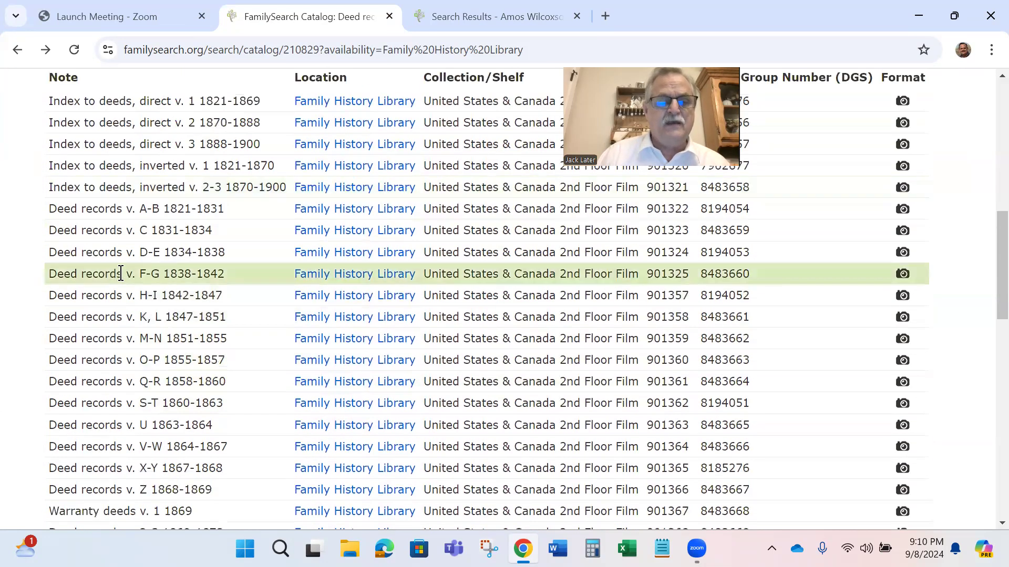
scroll(118, 247, down, 1)
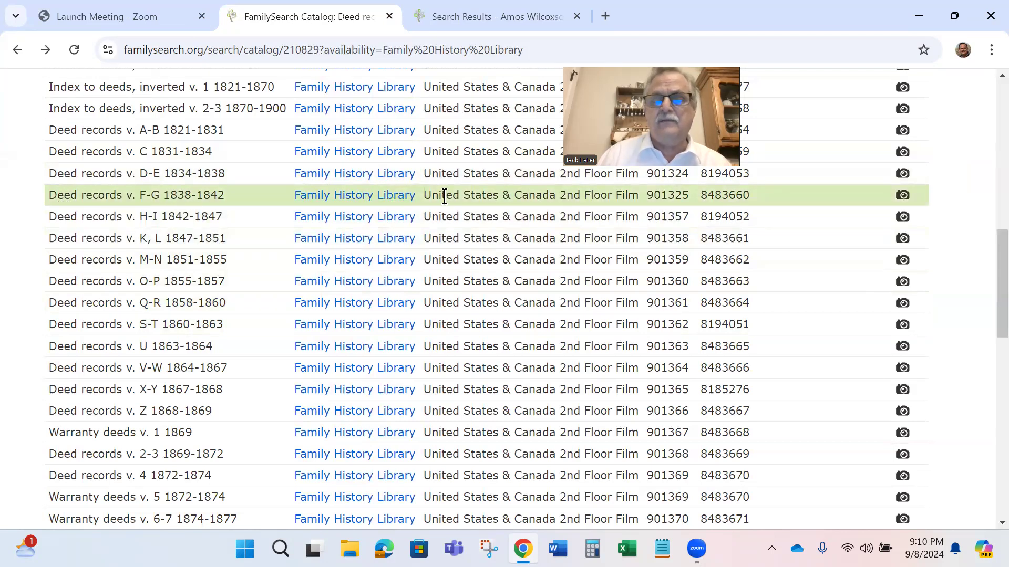
click(904, 195)
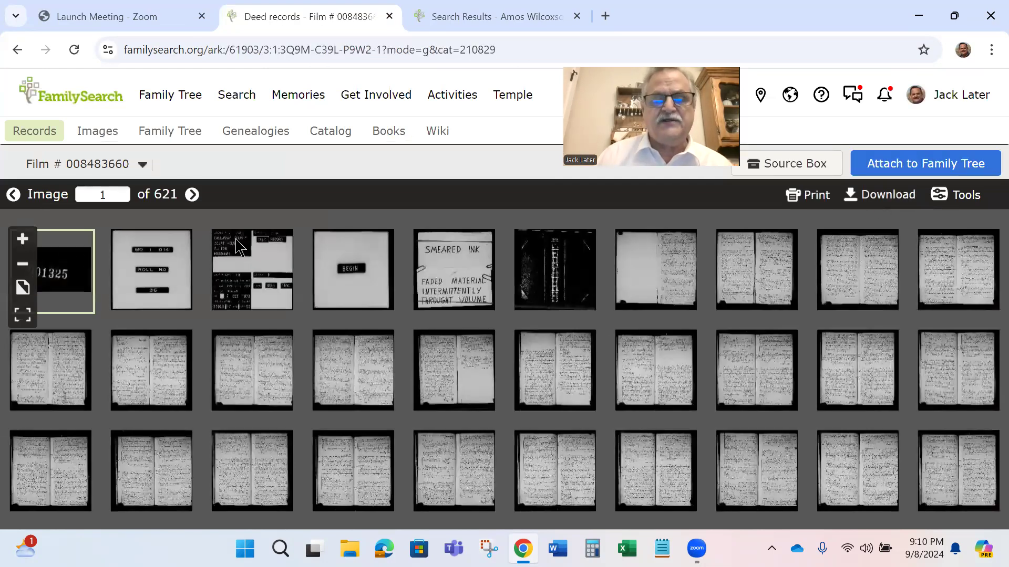
View image 6 of the film to read the book's spine, and return to the thumbnails
click(550, 274)
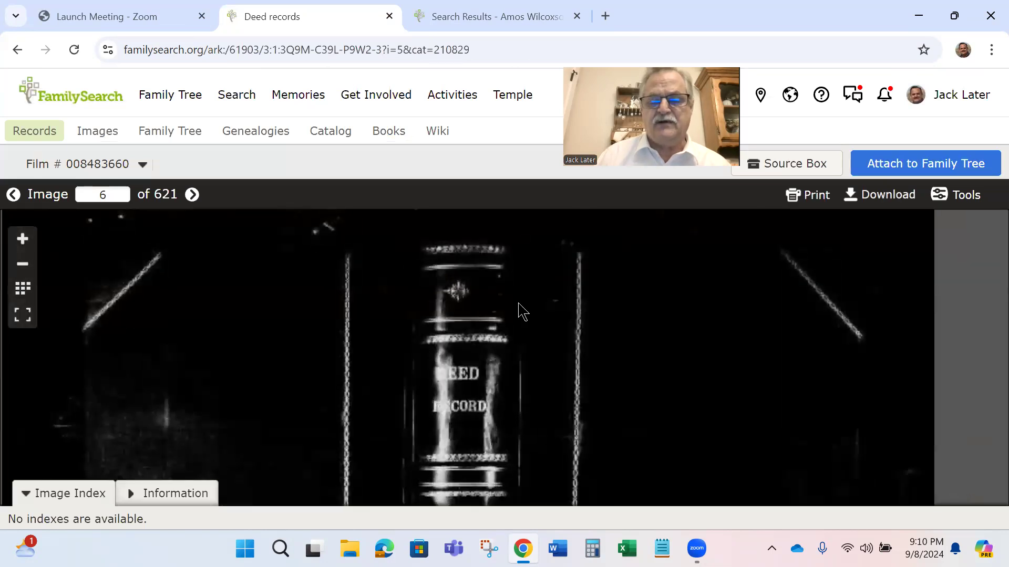
drag(502, 347, 483, 327)
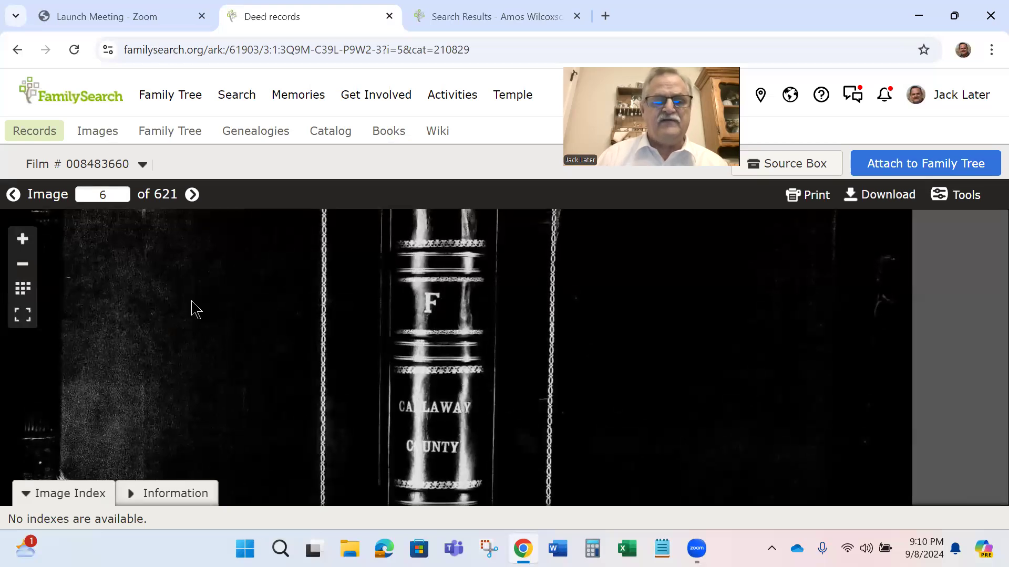
click(23, 289)
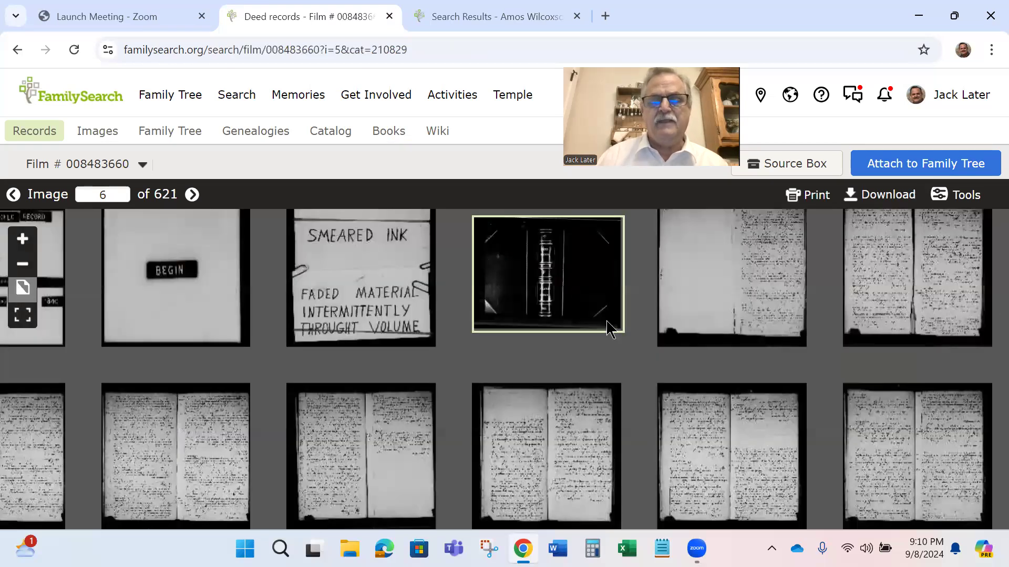
Browse the film's thumbnails past the volume F pages to locate where the next deed book begins
scroll(572, 301, down, 2)
scroll(564, 294, down, 3)
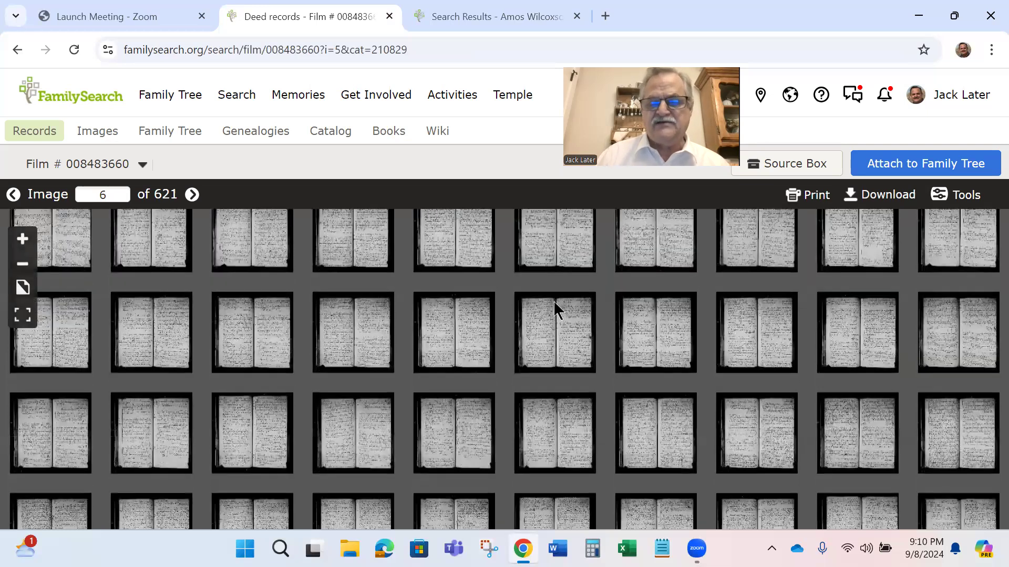
scroll(557, 305, down, 1)
scroll(556, 315, down, 1)
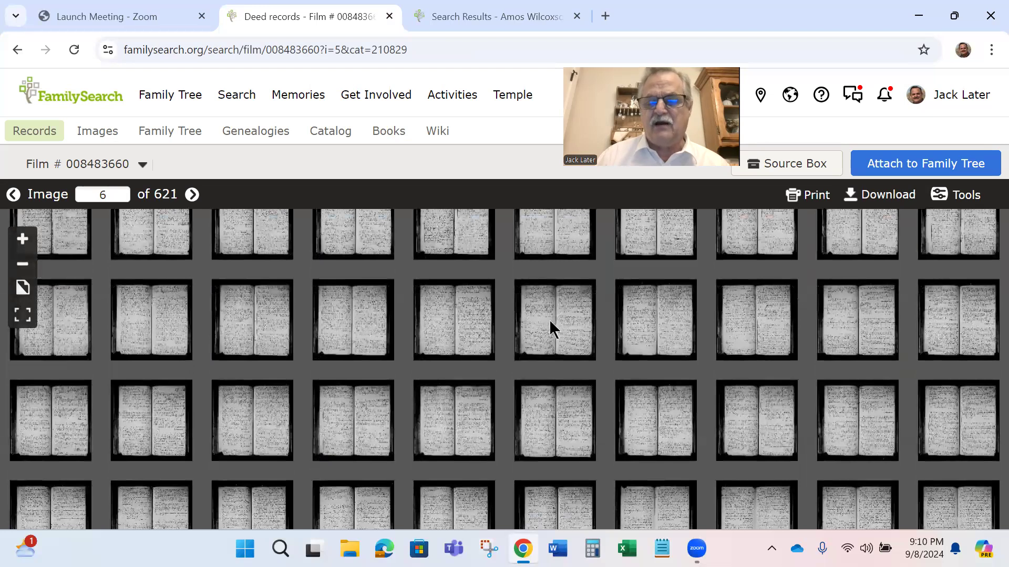
scroll(549, 320, up, 1)
scroll(550, 331, down, 1)
scroll(548, 314, down, 1)
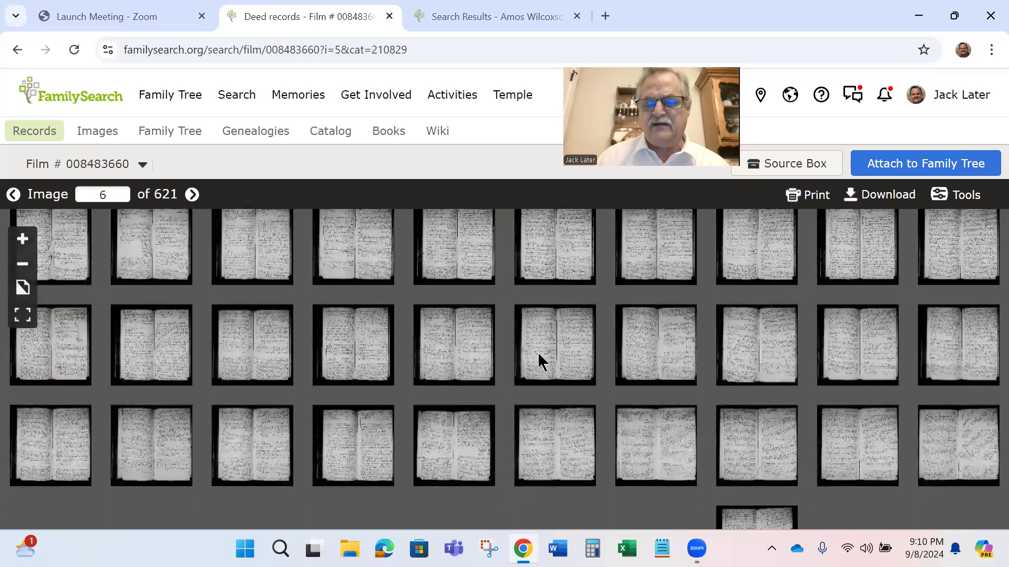
scroll(537, 349, up, 1)
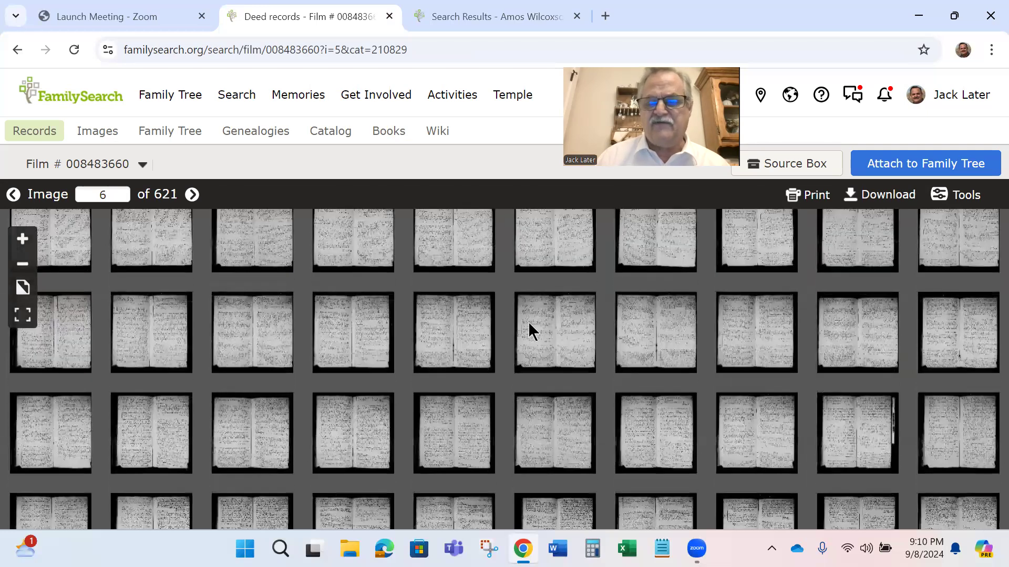
scroll(532, 367, down, 1)
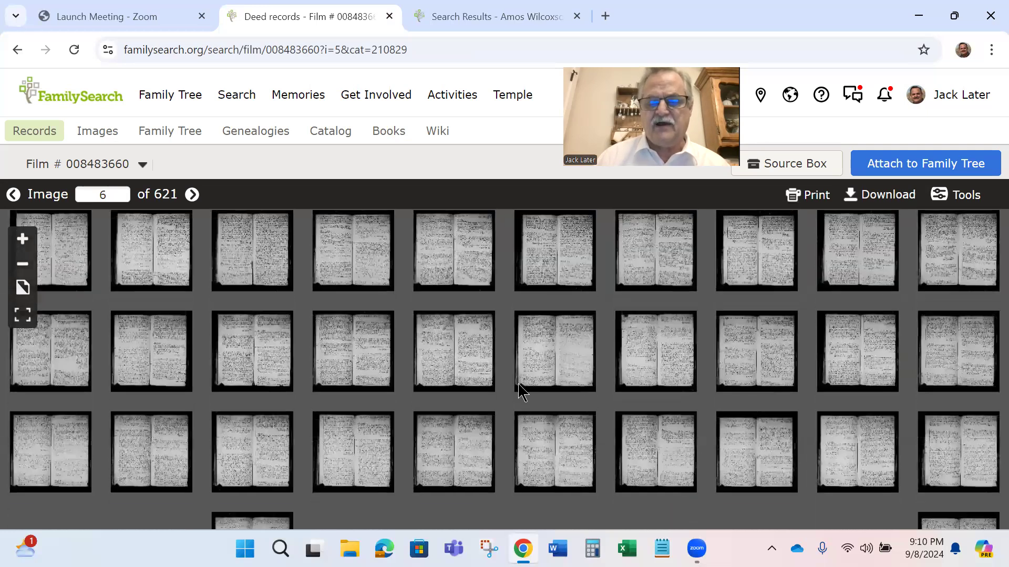
scroll(520, 385, up, 1)
scroll(520, 389, up, 4)
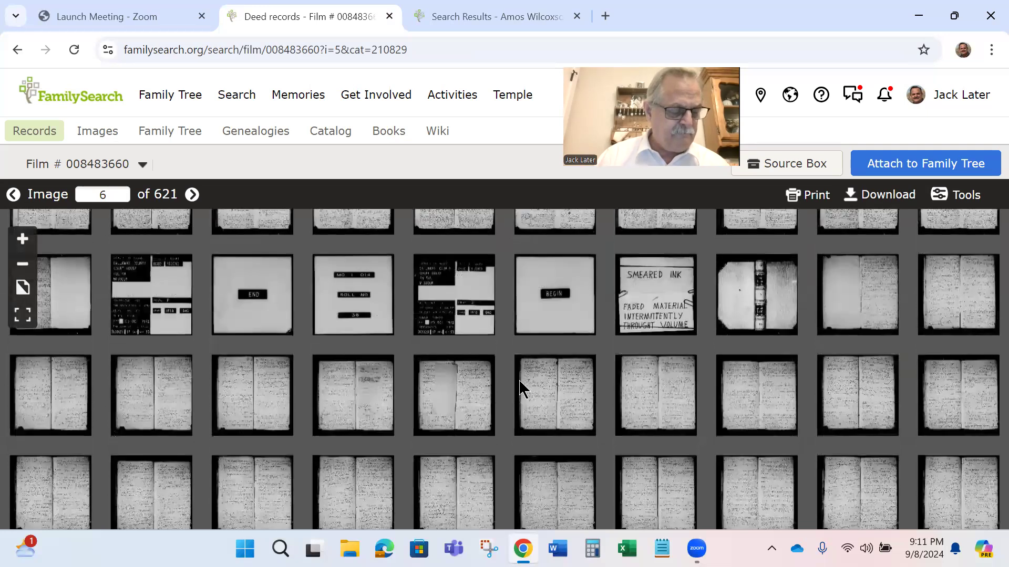
Look through the second deed book's thumbnails to gauge where the recorded page lies, selecting images 356 and 534 along the way
scroll(520, 389, down, 3)
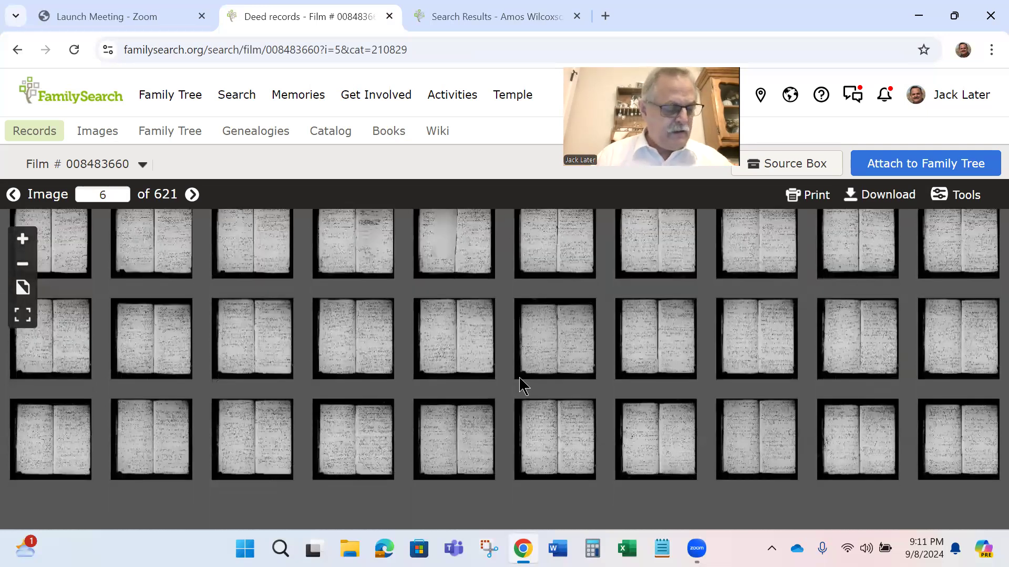
scroll(519, 377, down, 2)
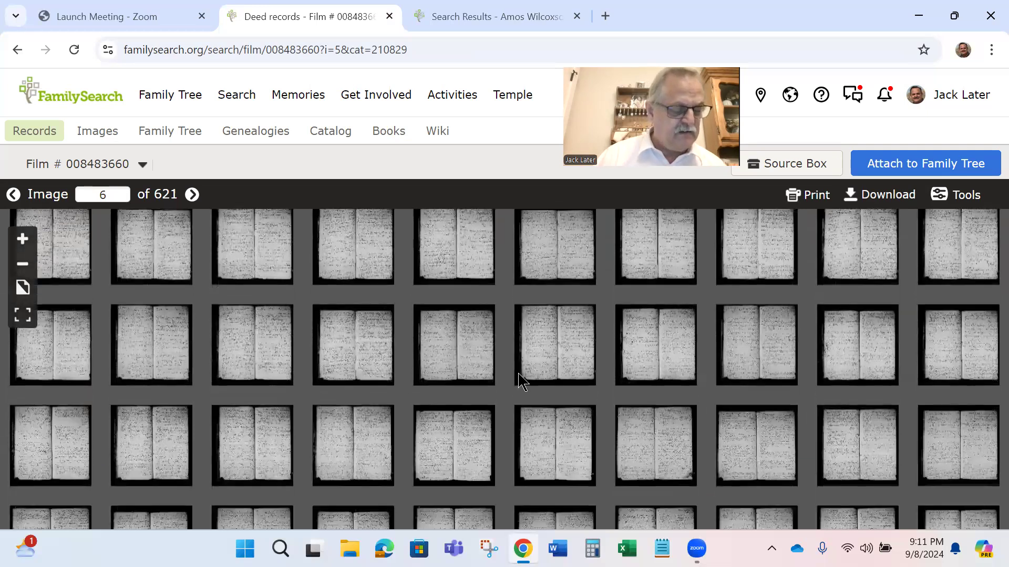
scroll(520, 379, down, 4)
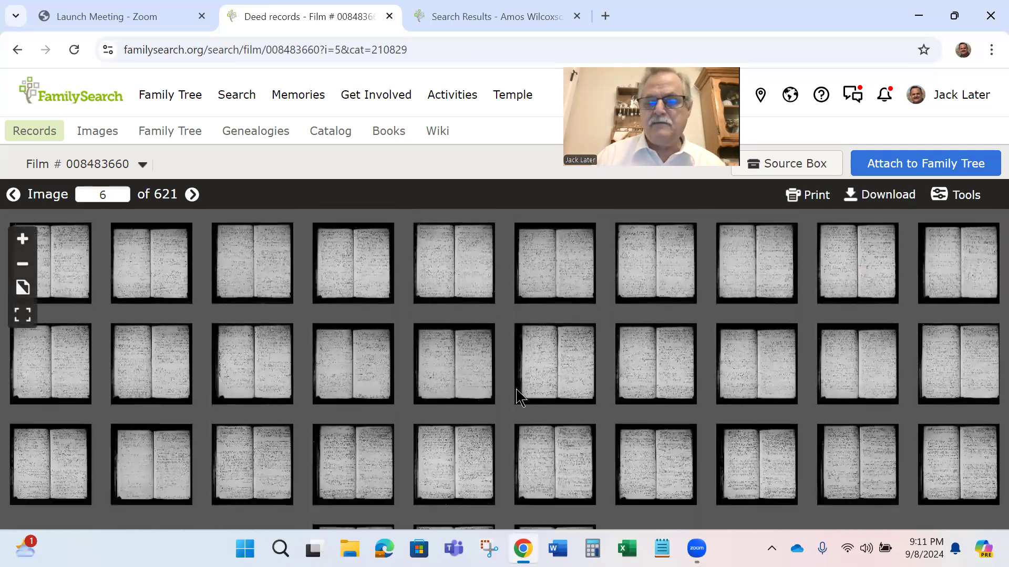
click(520, 395)
scroll(524, 392, down, 2)
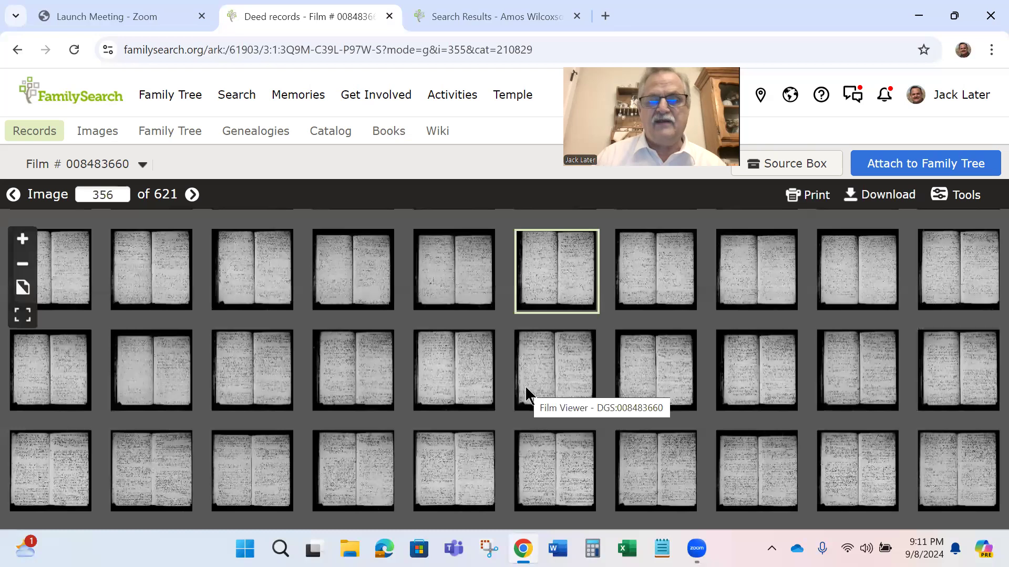
scroll(525, 389, down, 3)
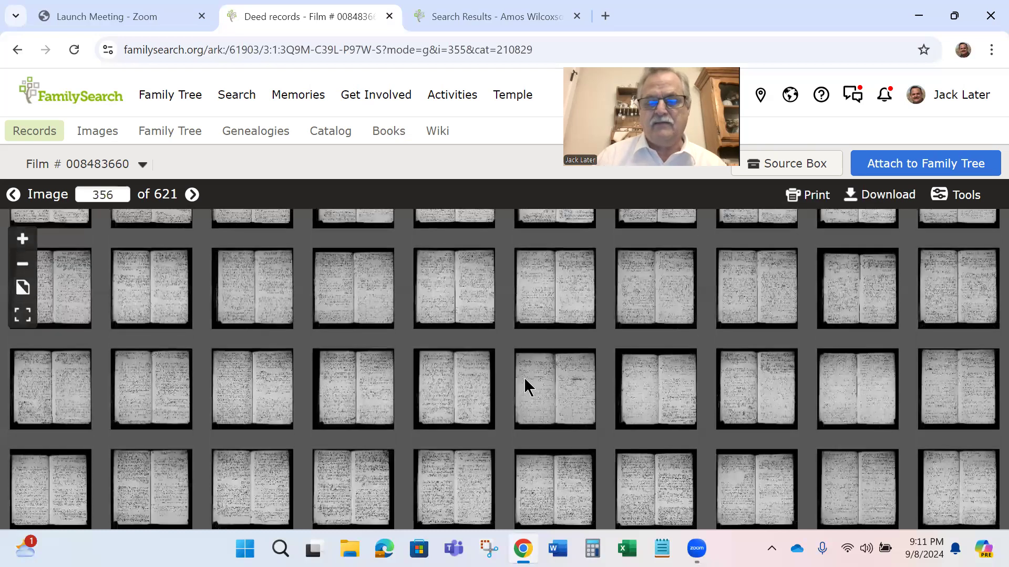
scroll(523, 379, down, 1)
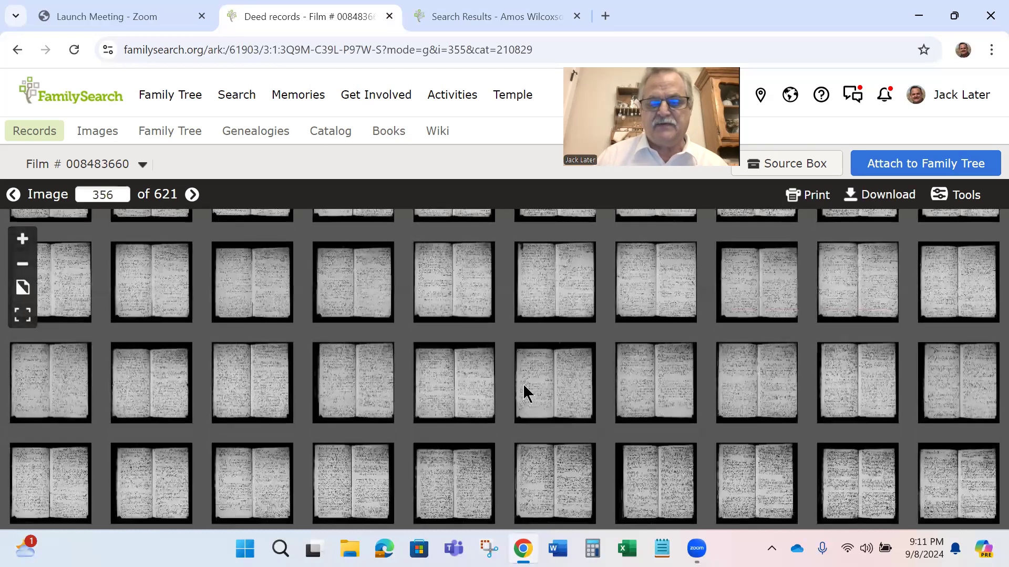
scroll(524, 389, down, 1)
scroll(523, 382, down, 1)
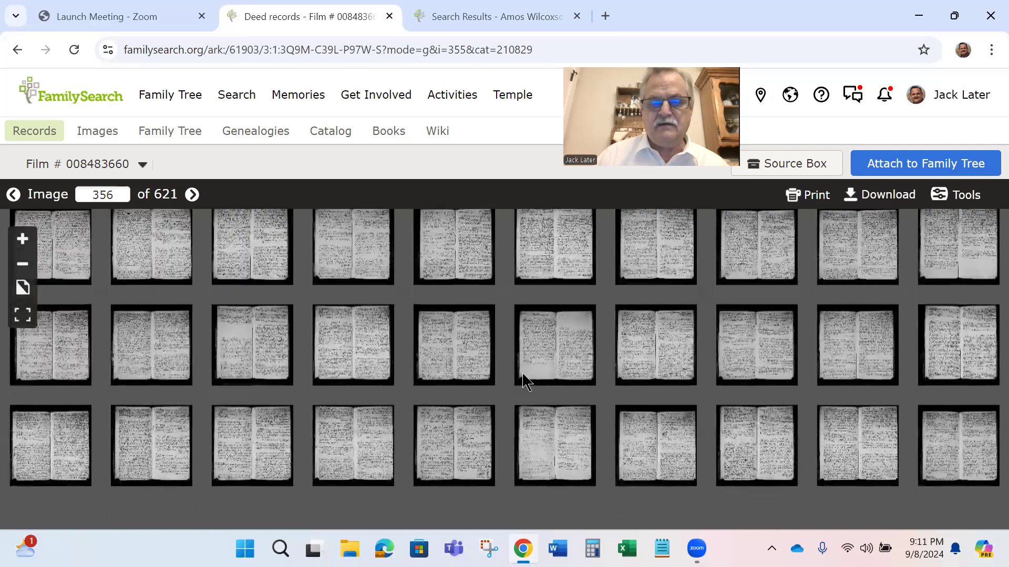
scroll(522, 374, down, 2)
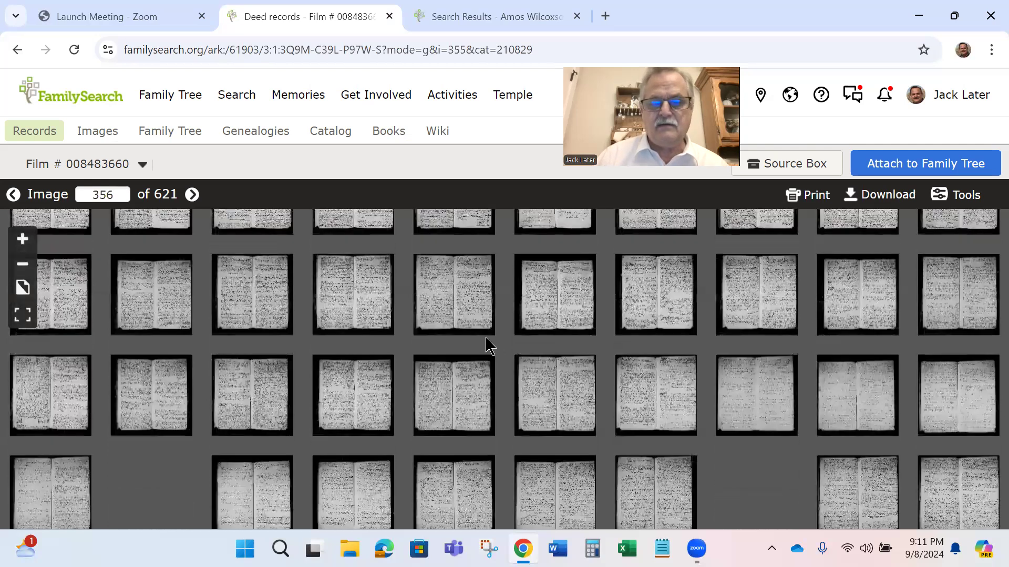
scroll(486, 338, down, 3)
scroll(340, 371, down, 2)
click(340, 371)
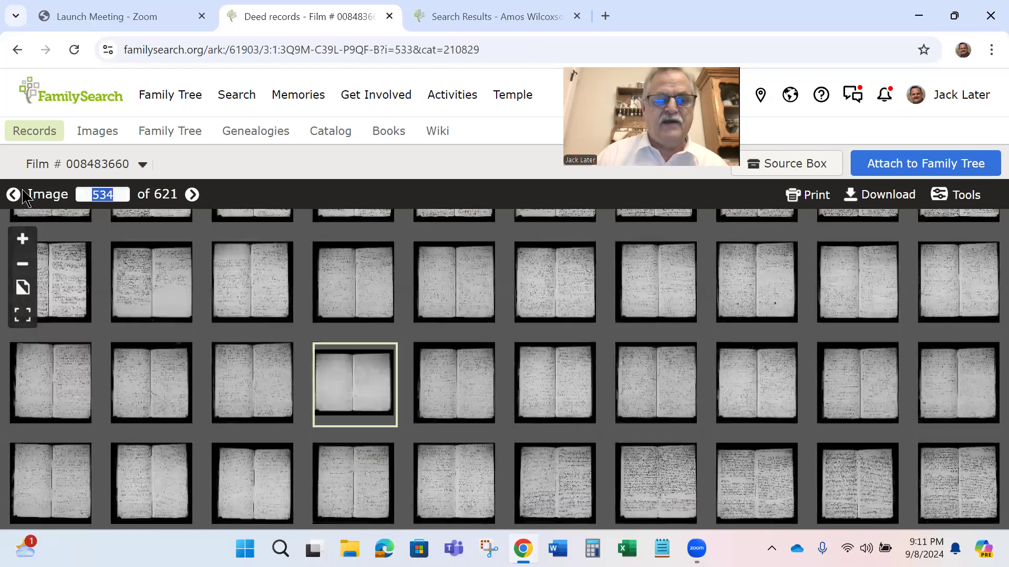
Jump to image 460 of the film and open it at full size
text(460)
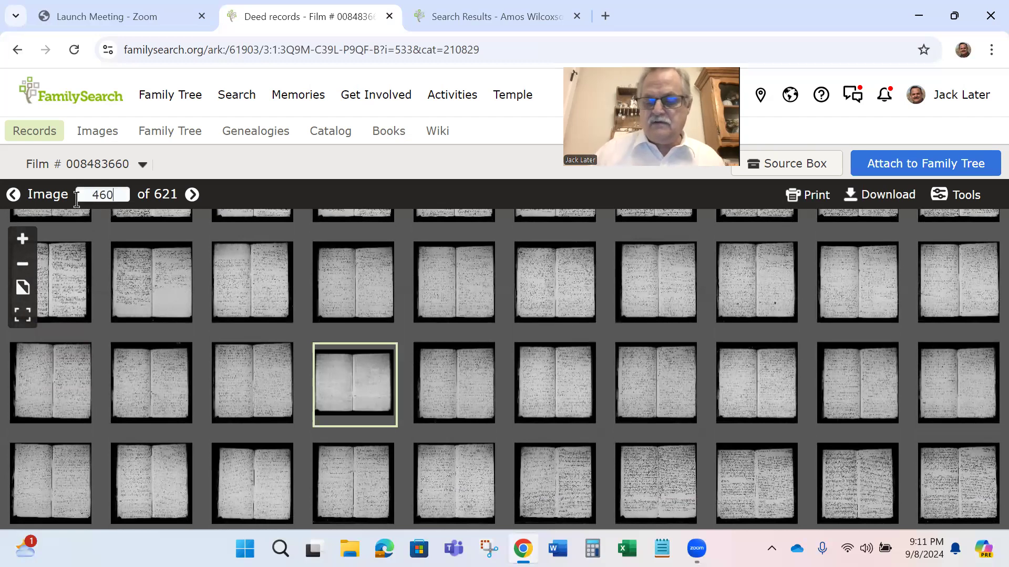
key(Return)
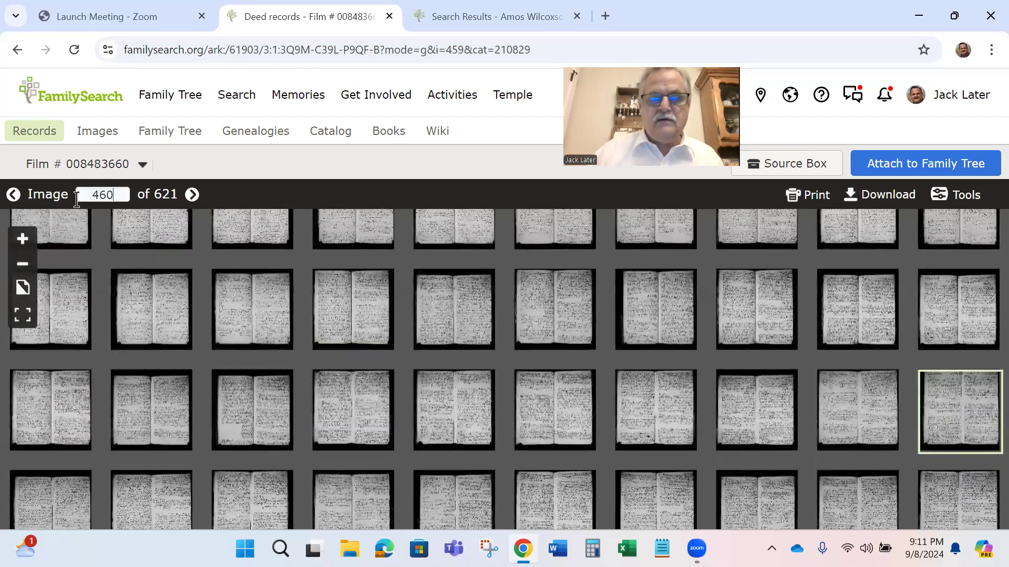
click(945, 419)
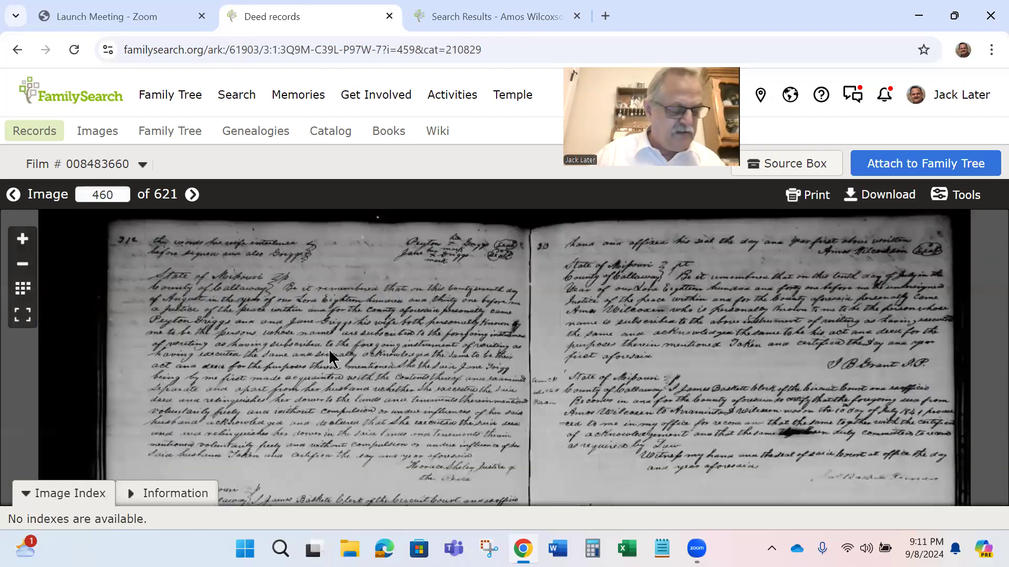
Browse back through the thumbnails to the second deed book's cover and open image 298 to read its spine
click(22, 288)
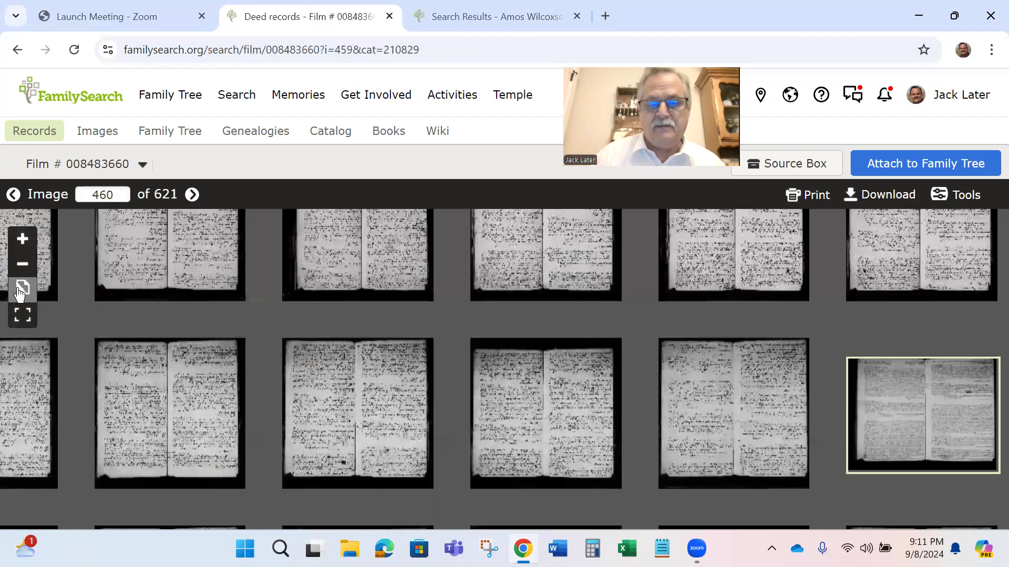
scroll(653, 321, down, 2)
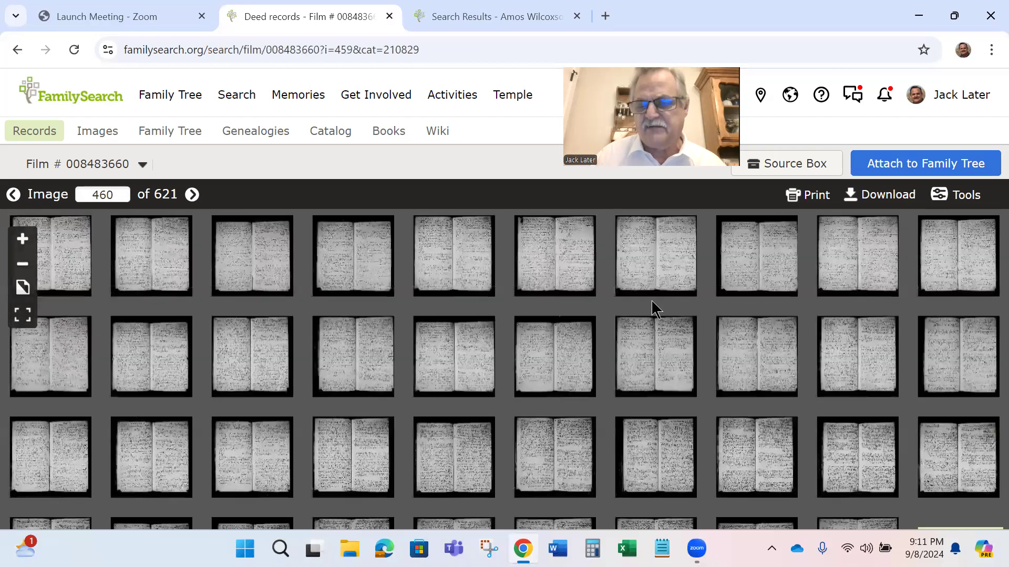
scroll(651, 300, up, 1)
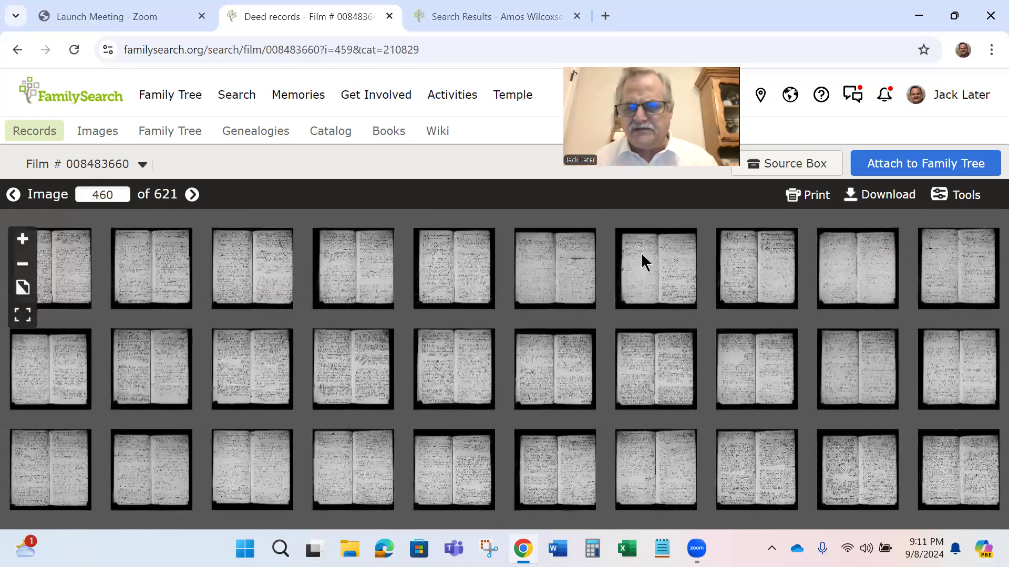
scroll(644, 261, down, 1)
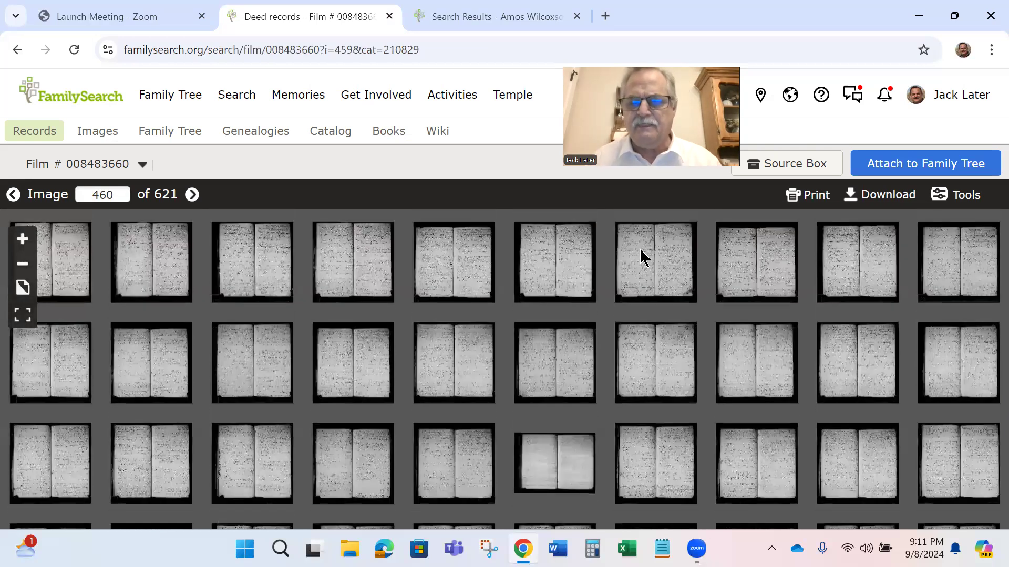
scroll(644, 257, down, 1)
scroll(623, 253, down, 1)
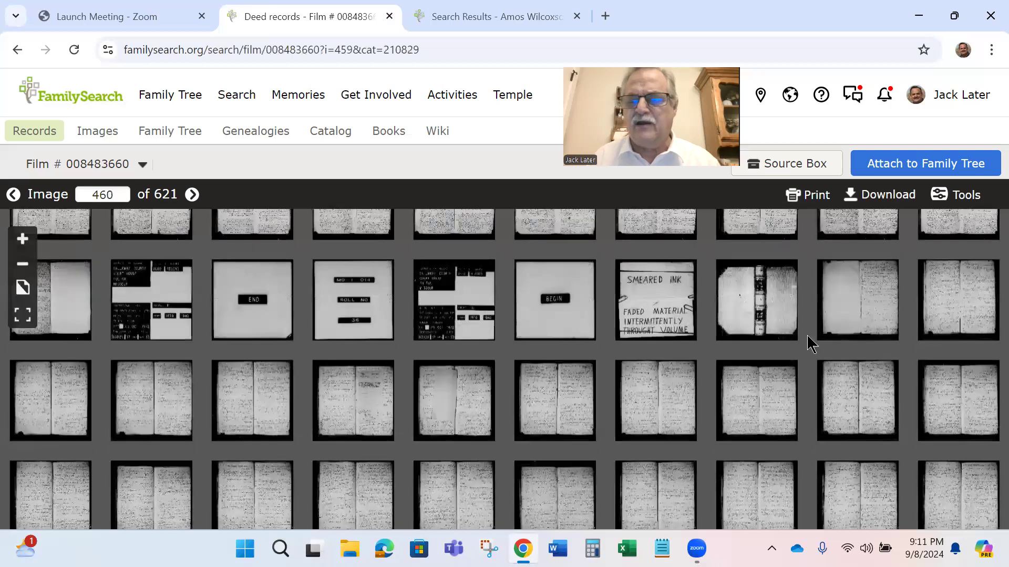
click(752, 296)
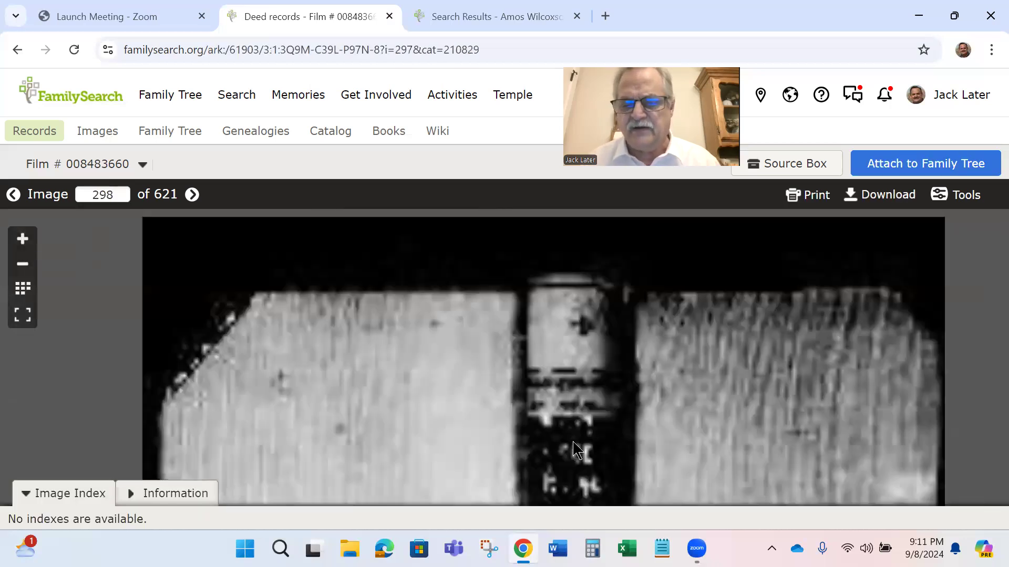
scroll(590, 322, up, 5)
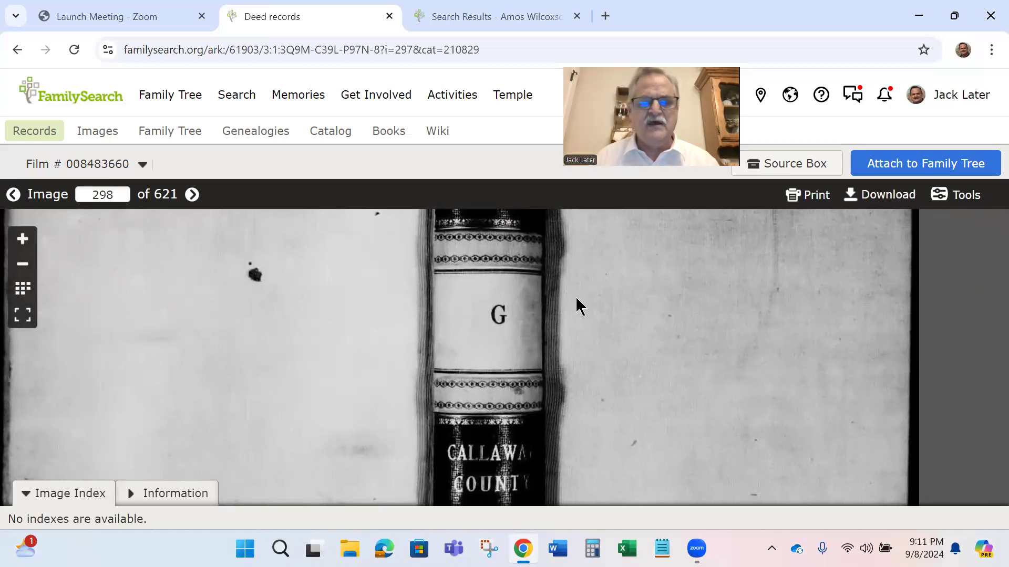
scroll(551, 319, up, 1)
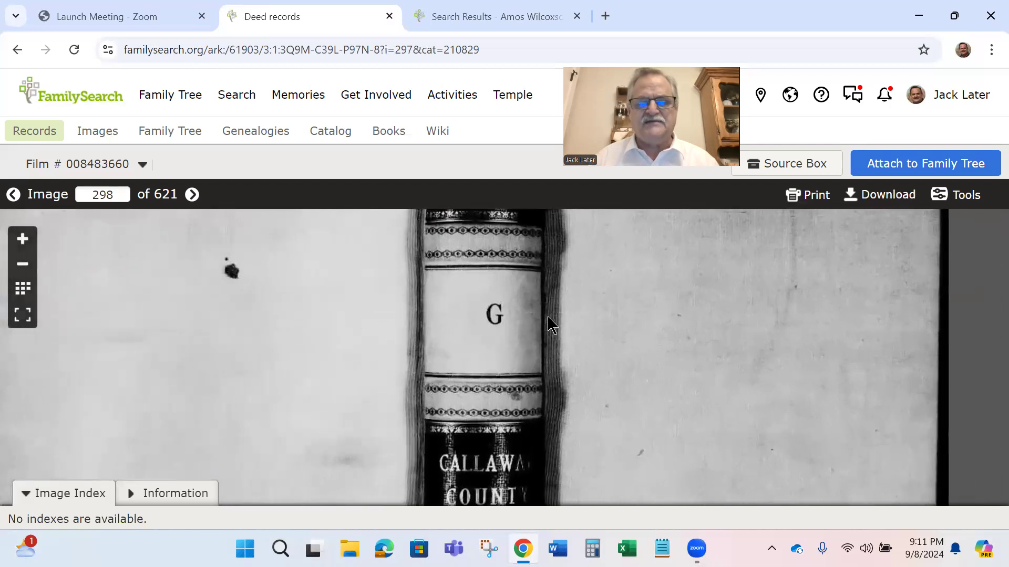
Return to the thumbnails and look through the pages that follow the second deed book's cover
click(21, 289)
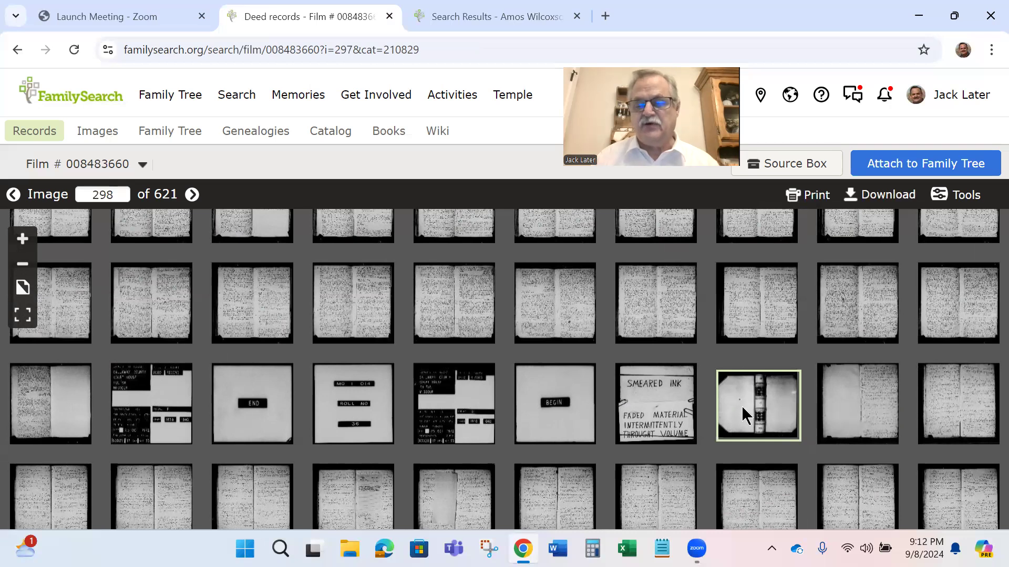
scroll(748, 408, down, 5)
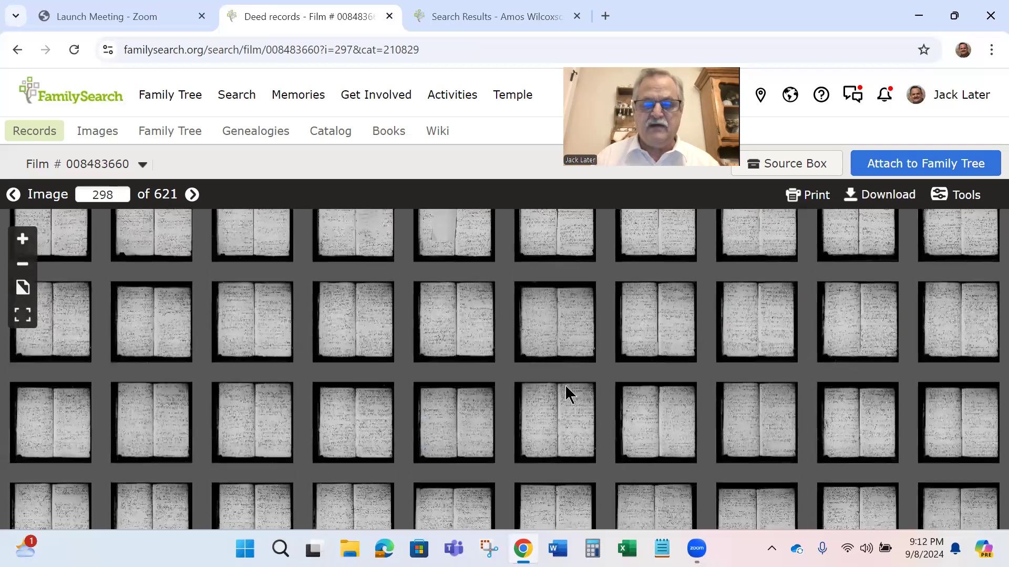
scroll(566, 398, down, 1)
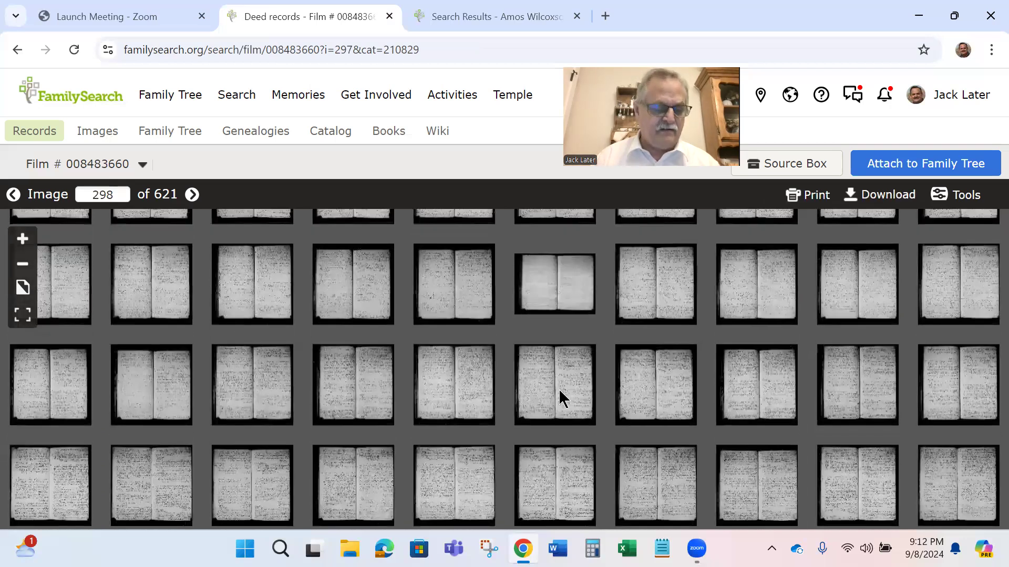
scroll(560, 391, down, 1)
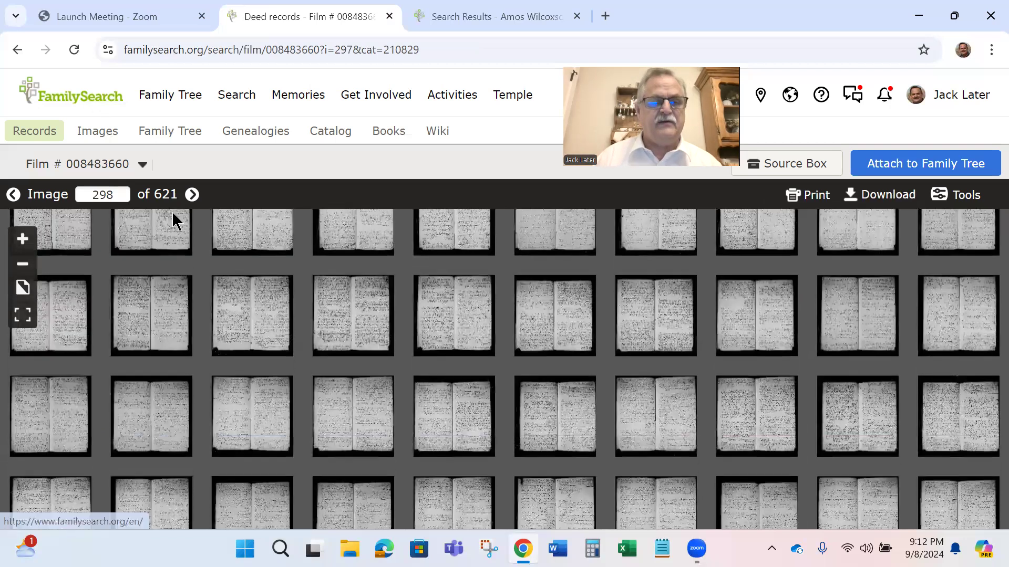
Go to image 460 of the film and open that page spread at full size
click(108, 196)
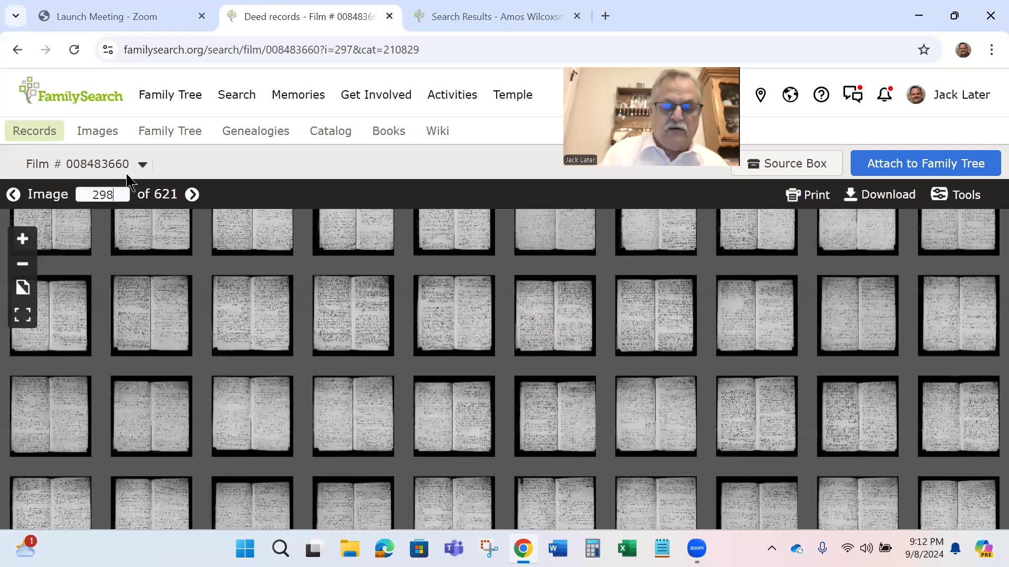
key(BackSpace)
key(BackSpace)
key(BackSpace)
text(46)
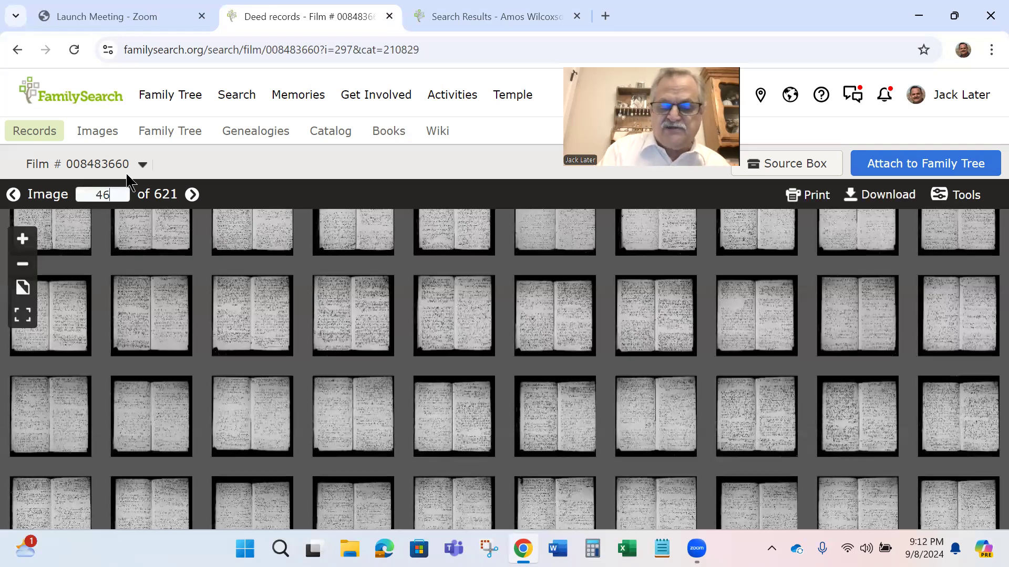
text(0)
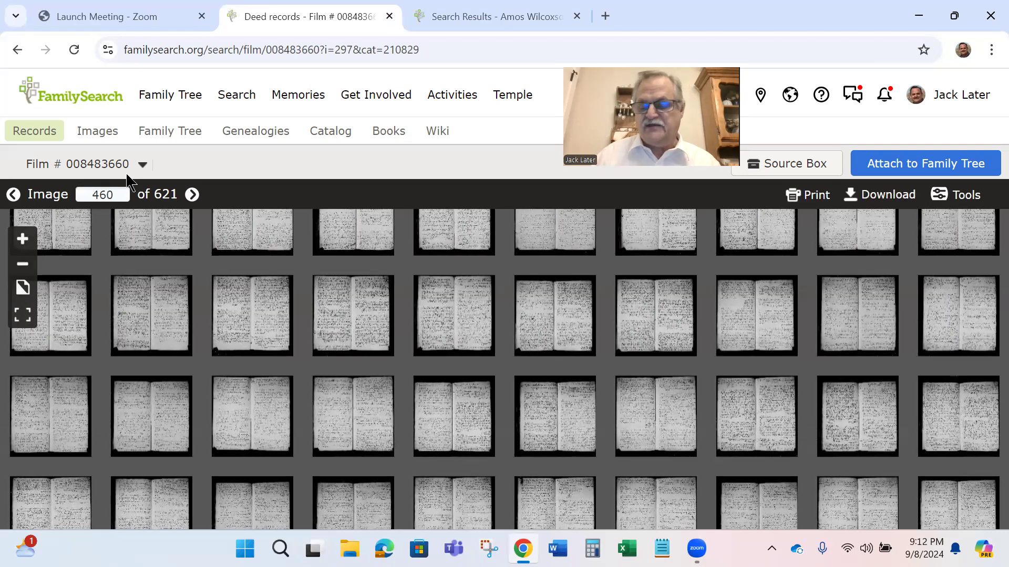
key(Return)
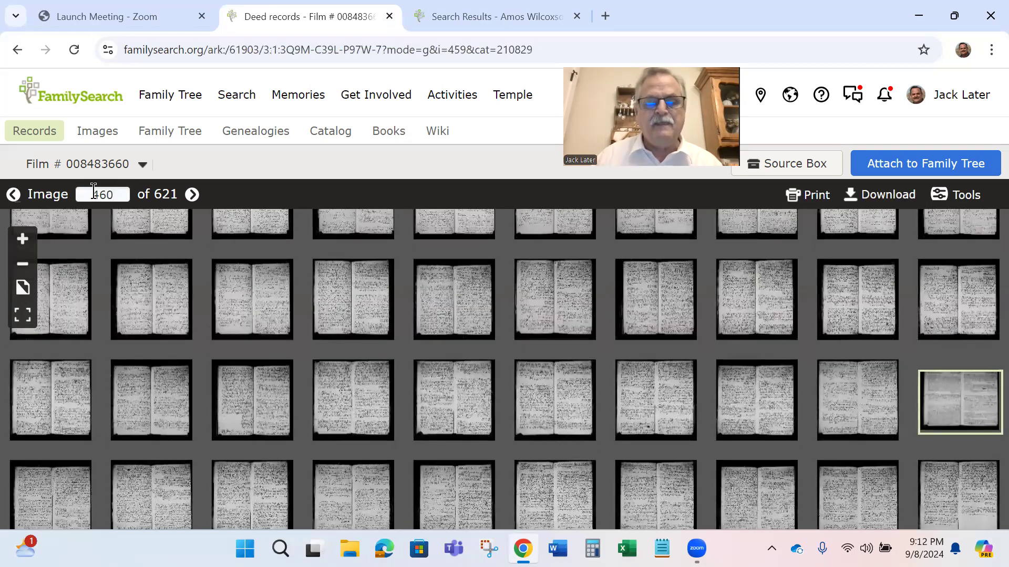
click(956, 406)
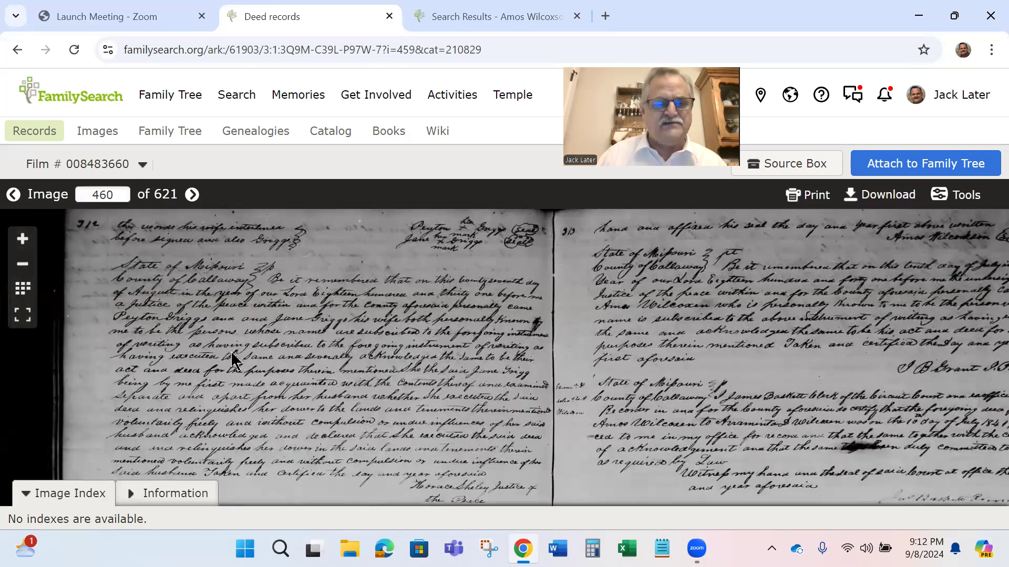
Enlarge the upper part of the spread's first page to check its handwritten page number
scroll(162, 253, up, 1)
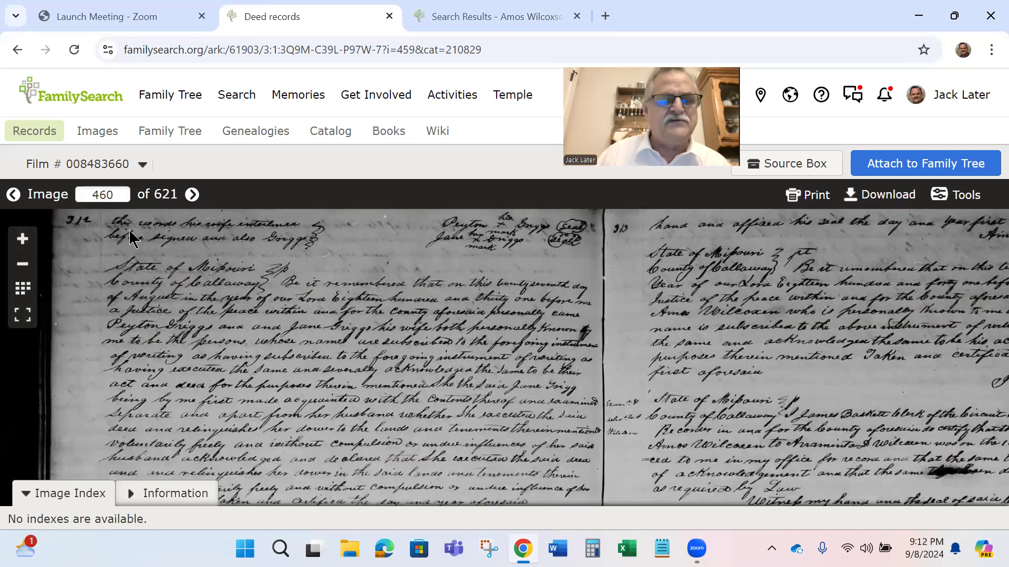
scroll(210, 282, up, 1)
scroll(188, 285, up, 1)
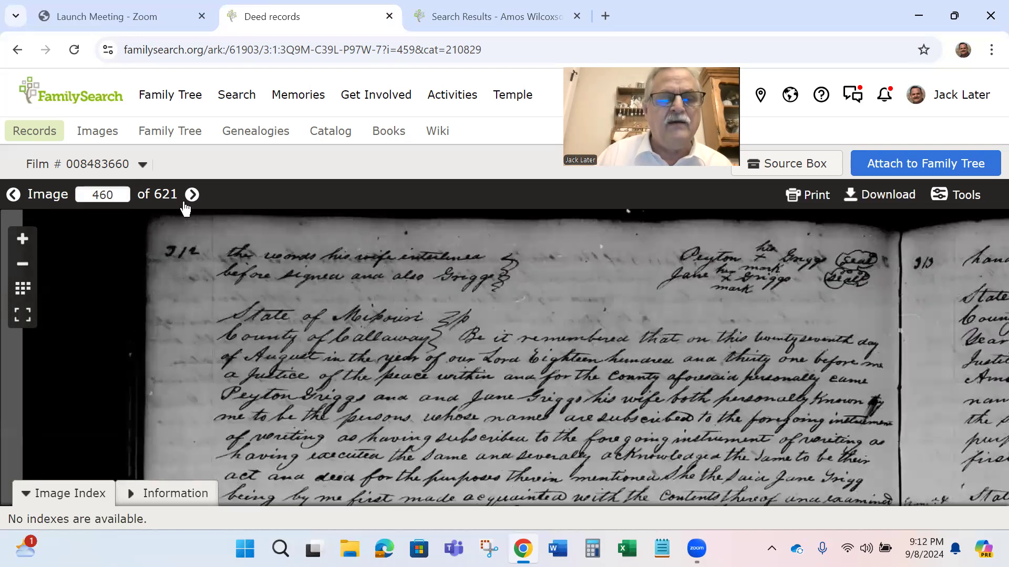
scroll(181, 252, up, 1)
Follow page 312 down past its first record to the indenture dated 10 July 1841
drag(458, 376, 418, 276)
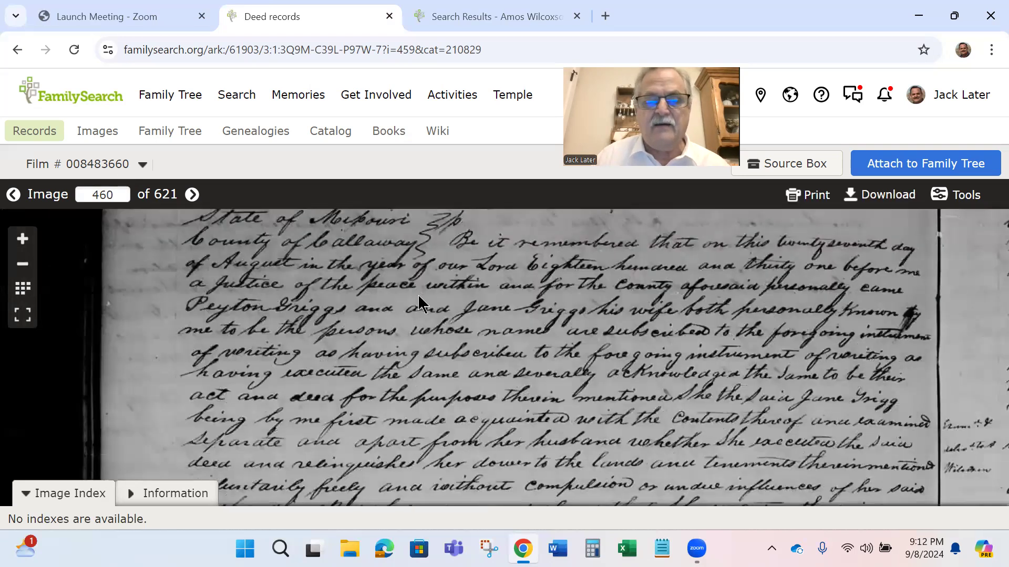
scroll(418, 294, down, 1)
drag(493, 478, 415, 222)
drag(481, 505, 414, 297)
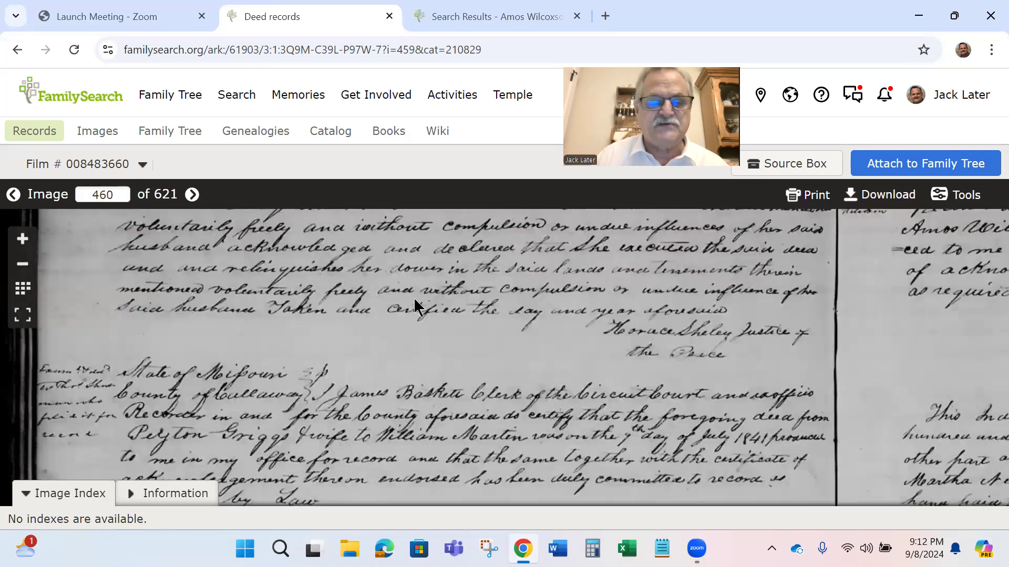
drag(450, 370, 458, 233)
drag(436, 456, 436, 210)
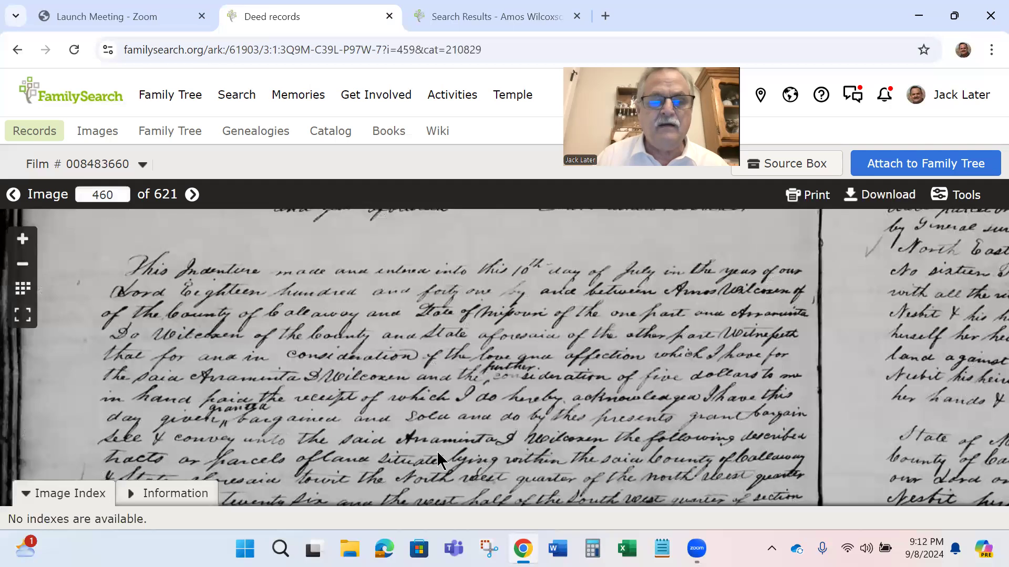
drag(437, 450, 439, 398)
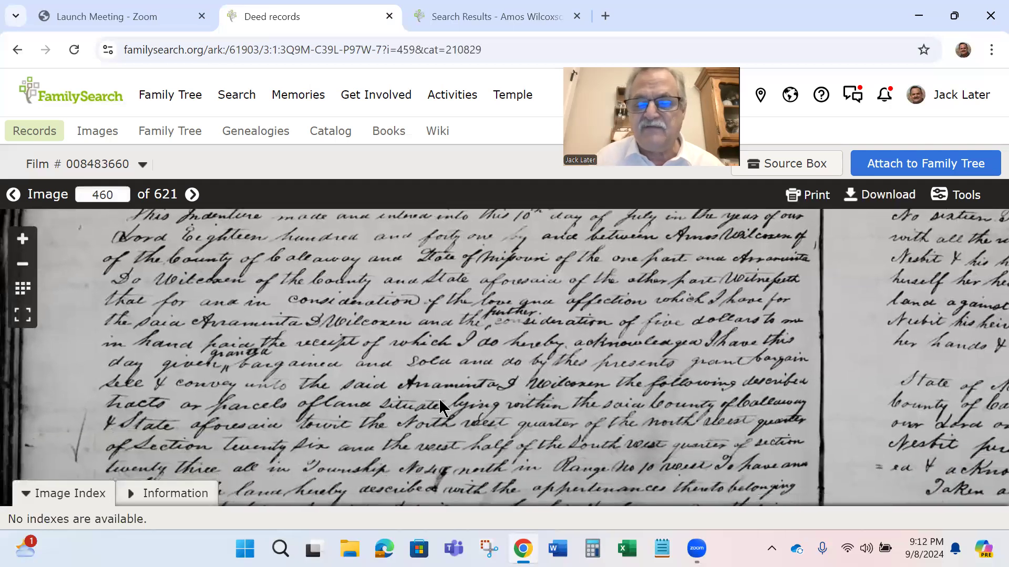
Enlarge the opening lines of the 10 July 1841 indenture to read its date and parties
scroll(441, 392, up, 1)
drag(415, 279, 418, 352)
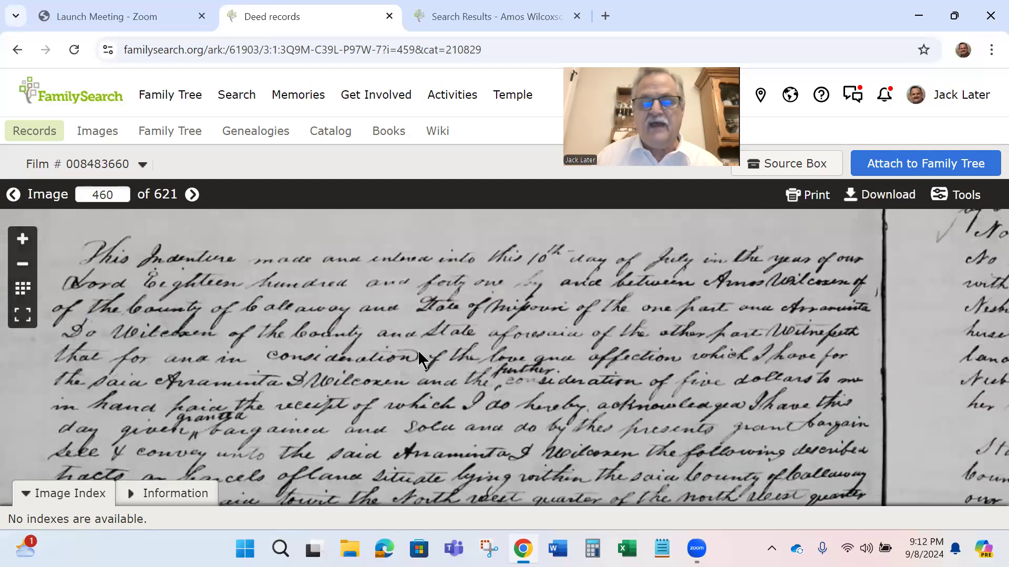
scroll(418, 349, up, 2)
scroll(310, 296, down, 1)
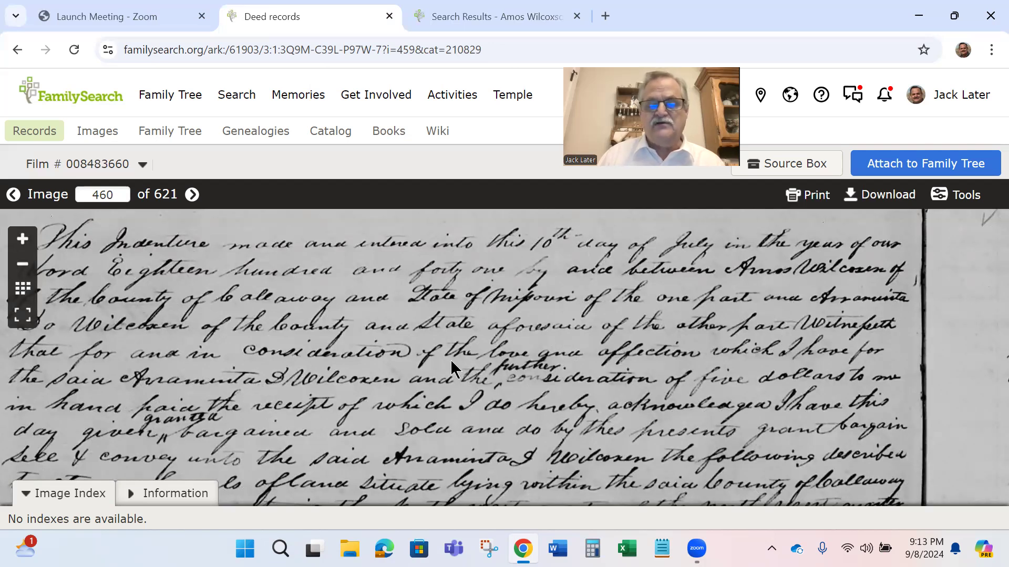
Read the indenture's consideration clause line by line at a larger magnification
scroll(450, 359, up, 2)
scroll(342, 372, up, 2)
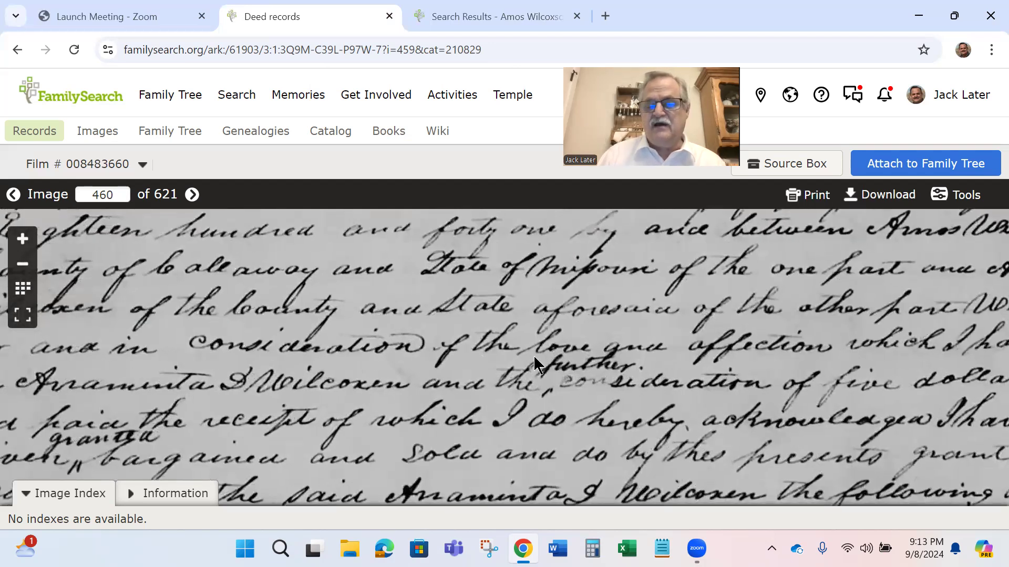
drag(881, 364, 765, 358)
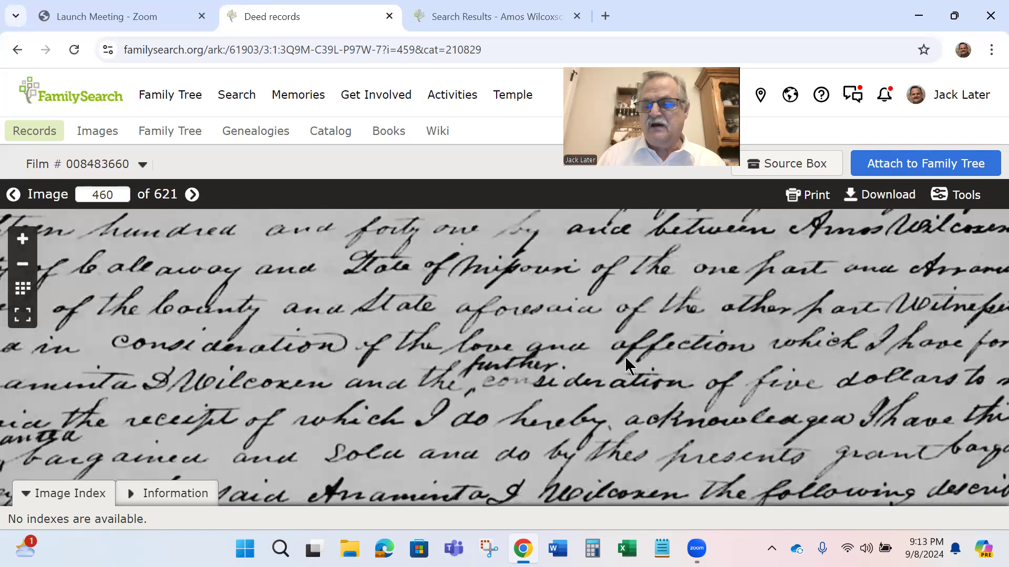
drag(235, 394, 480, 366)
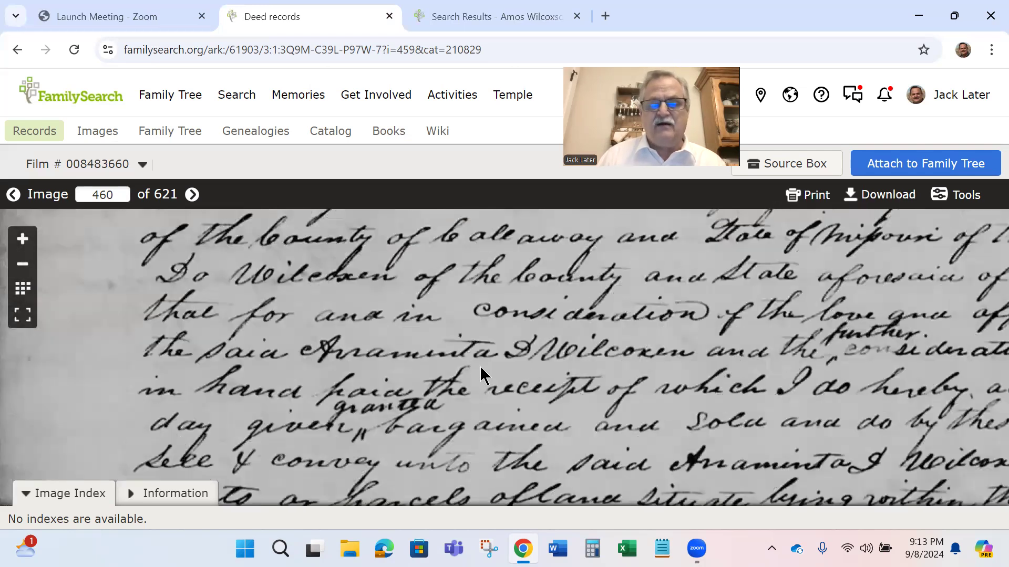
scroll(537, 368, up, 1)
drag(304, 355, 152, 347)
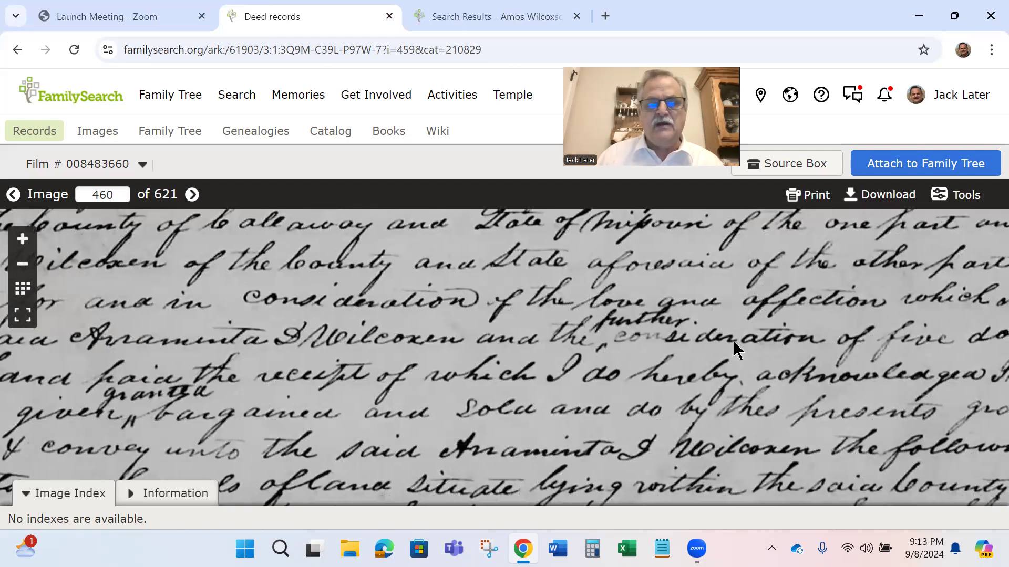
Examine the indenture's description of the land being conveyed, including its section, township and range
scroll(375, 357, down, 1)
scroll(368, 346, down, 2)
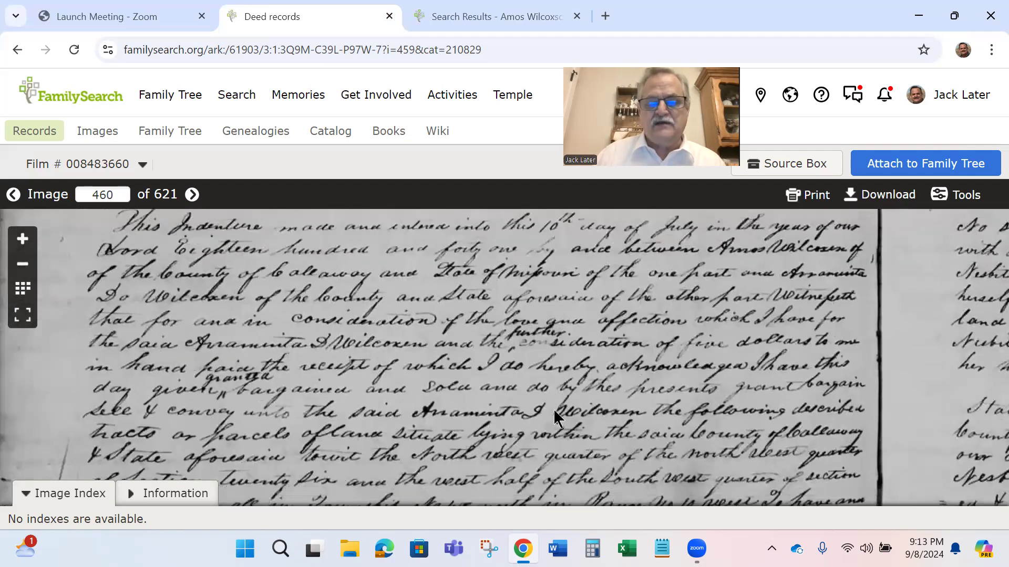
drag(553, 408, 531, 343)
drag(546, 417, 543, 388)
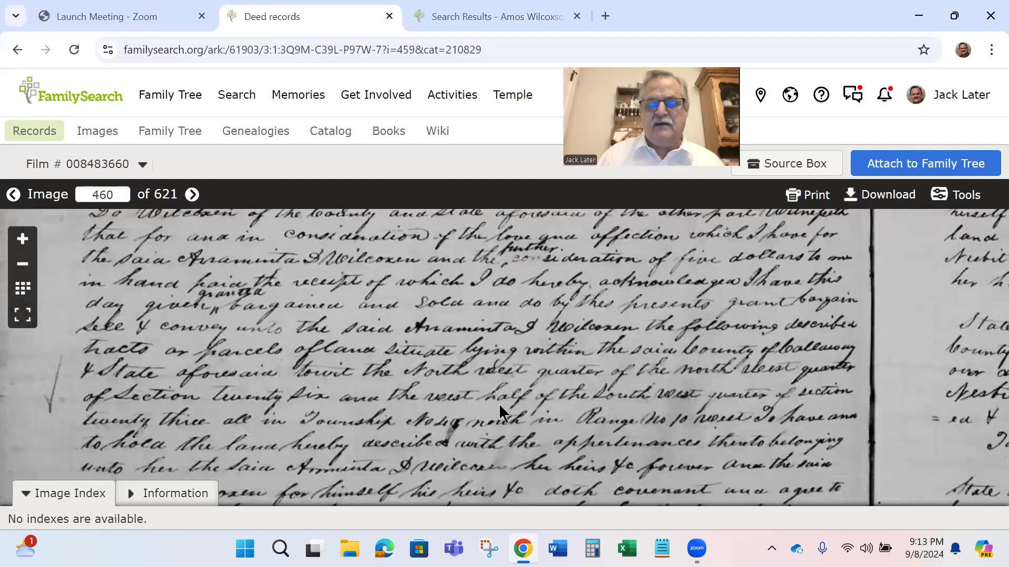
scroll(499, 403, down, 1)
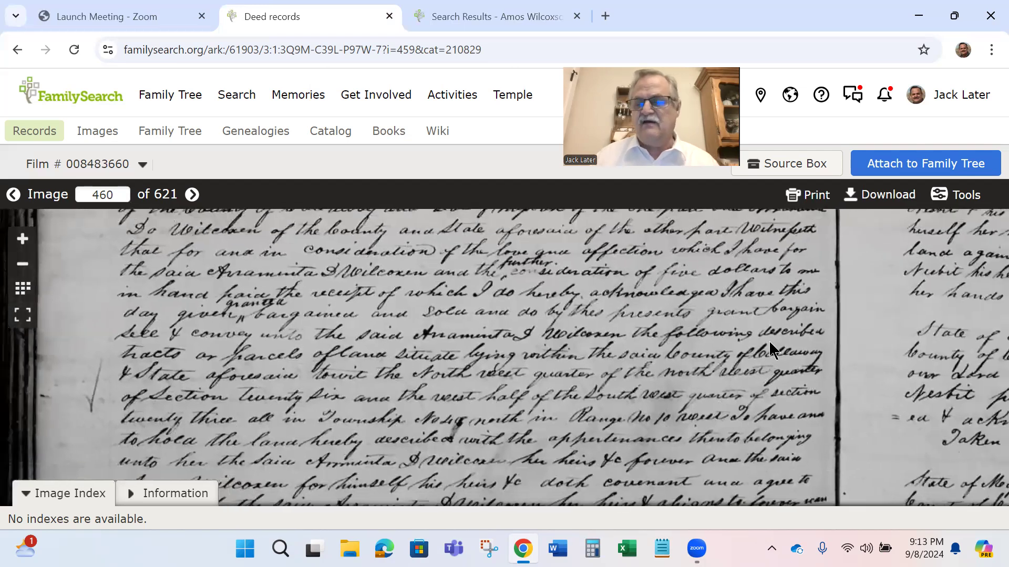
Try to attach the deed image to Family Tree as a source, choosing the 1792–1871 ancestor from the history list
click(921, 168)
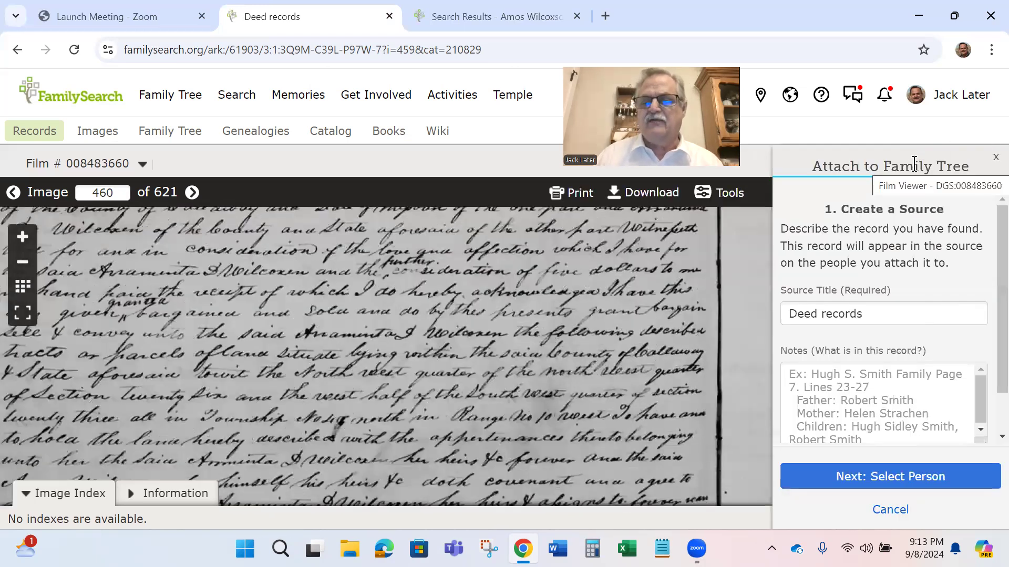
scroll(874, 368, down, 1)
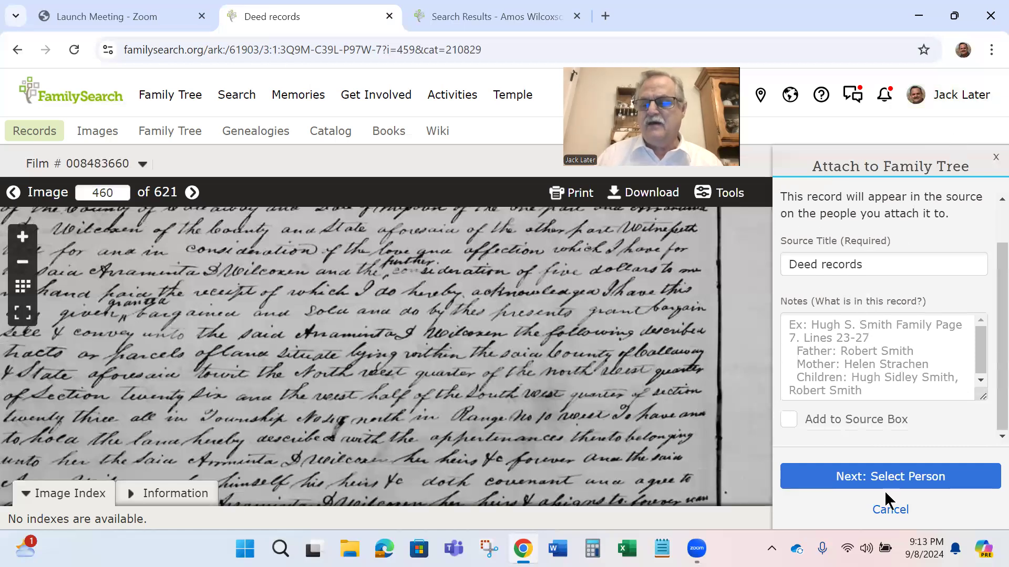
click(883, 476)
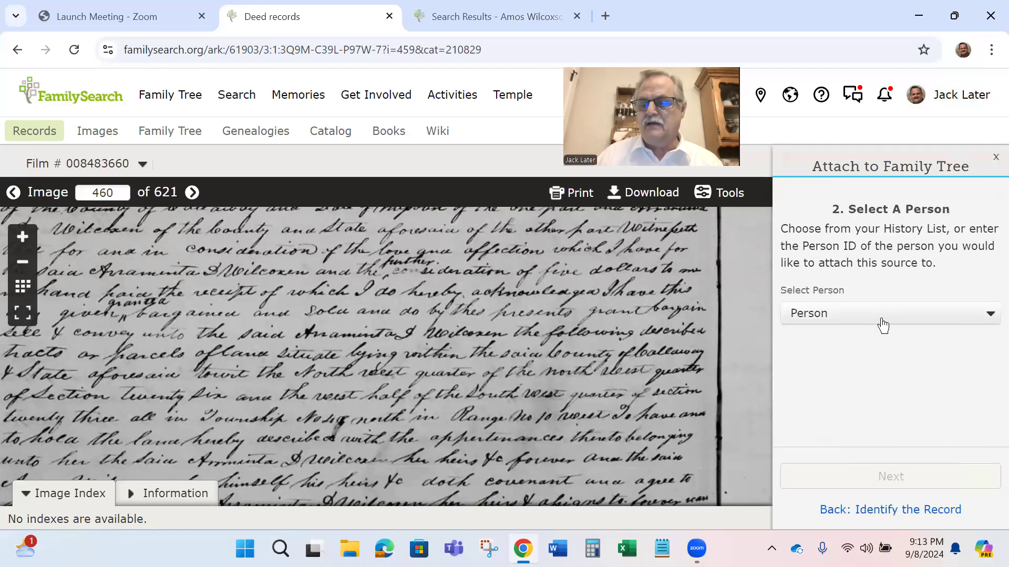
click(883, 326)
scroll(865, 411, down, 1)
scroll(865, 410, down, 1)
drag(986, 426, 917, 416)
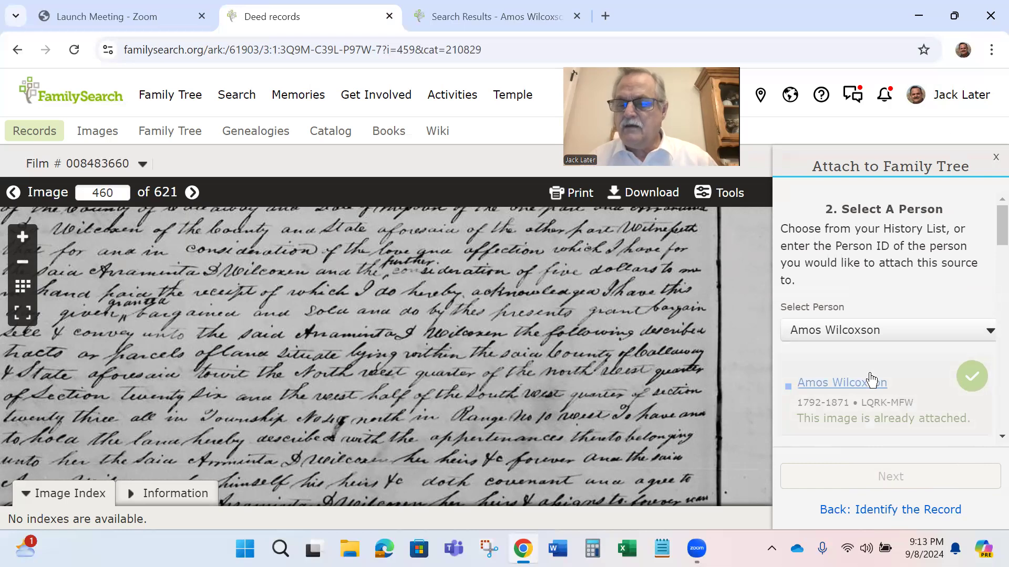
Review the person choices, the ancestor's ID and the ID entry option for the attachment, and close the form without attaching
click(910, 336)
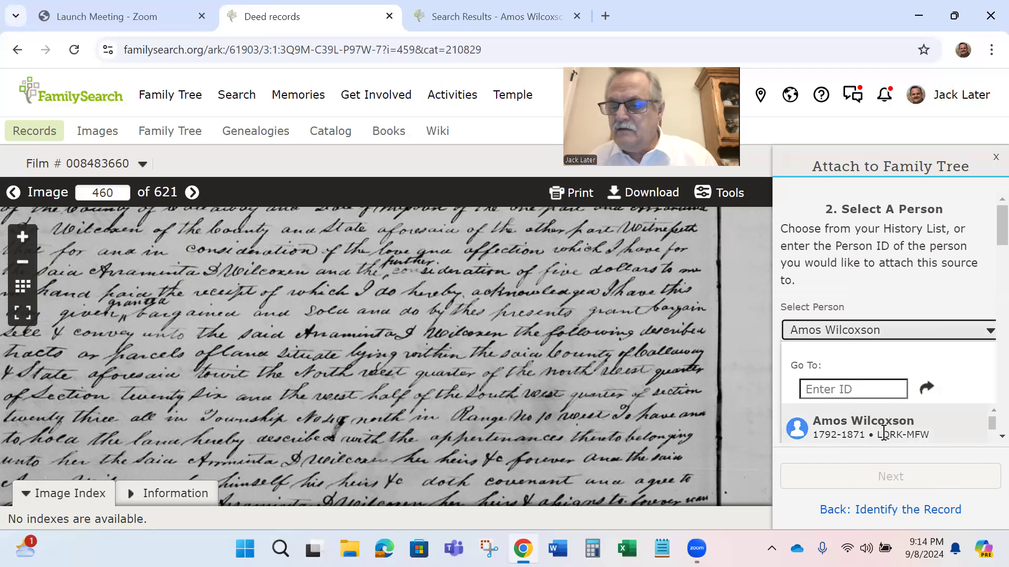
drag(878, 434, 932, 434)
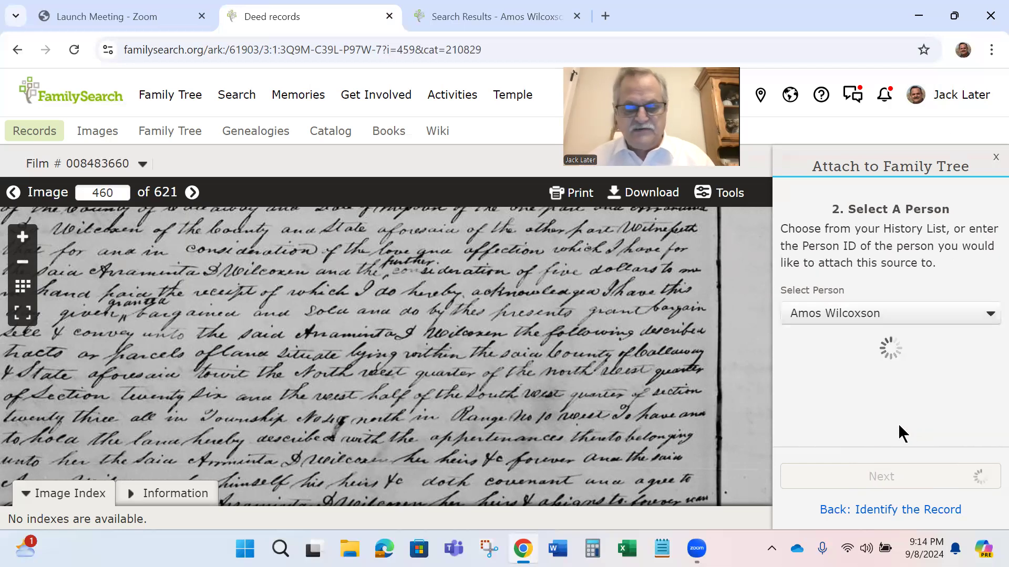
click(850, 330)
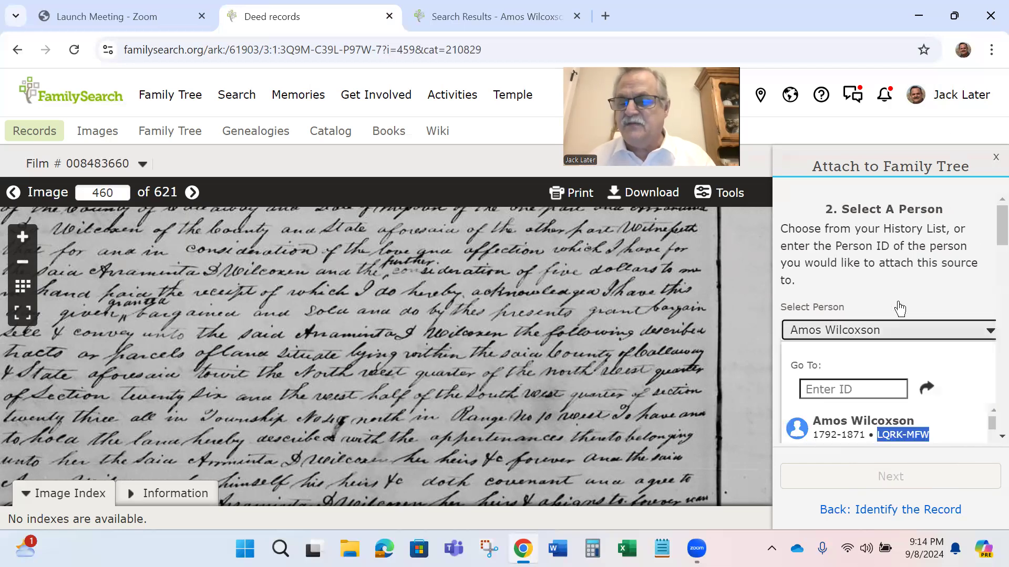
click(827, 392)
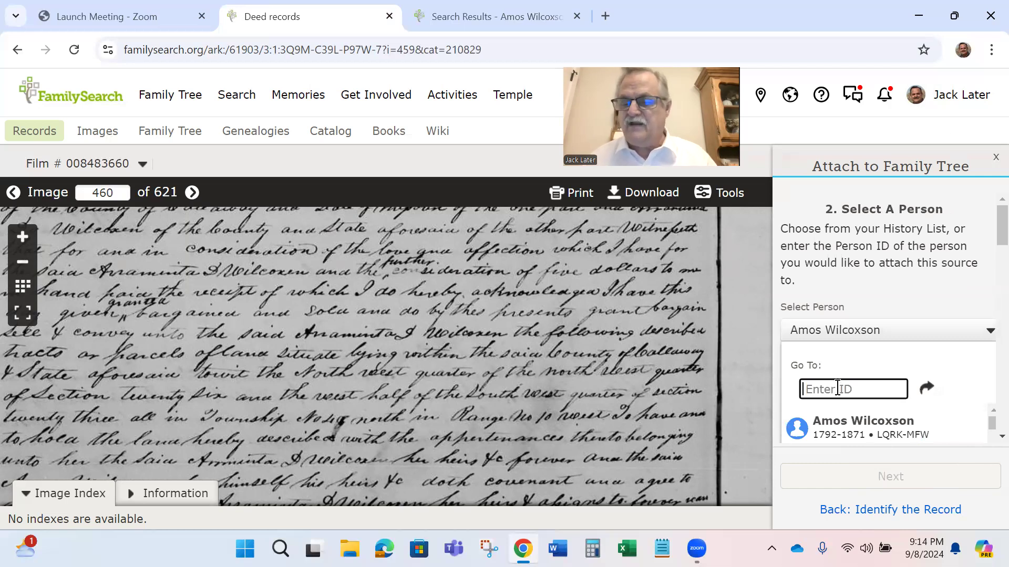
scroll(837, 388, down, 5)
scroll(837, 389, up, 5)
scroll(838, 389, down, 2)
scroll(836, 382, up, 1)
click(850, 349)
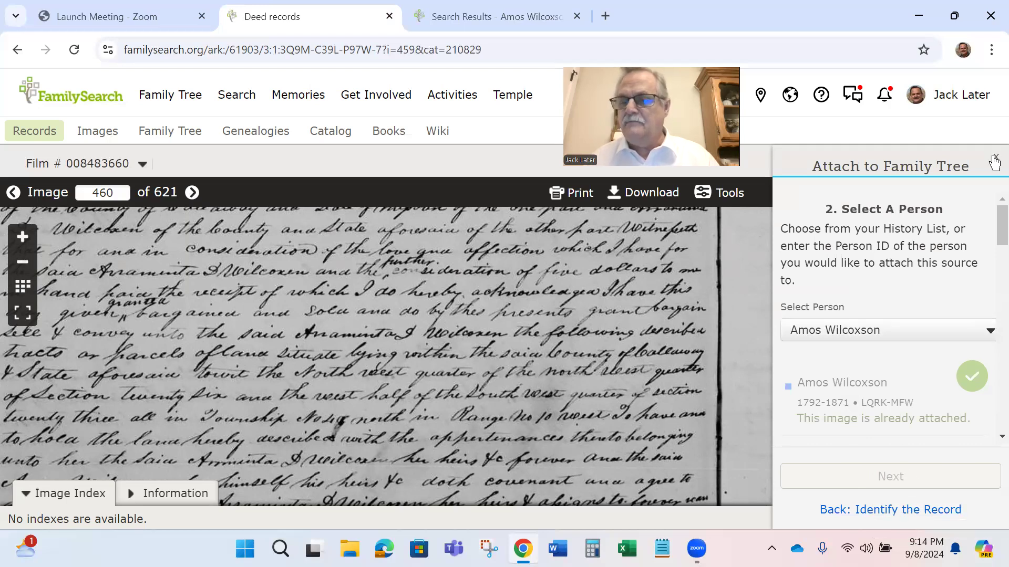
drag(797, 403, 870, 390)
click(893, 276)
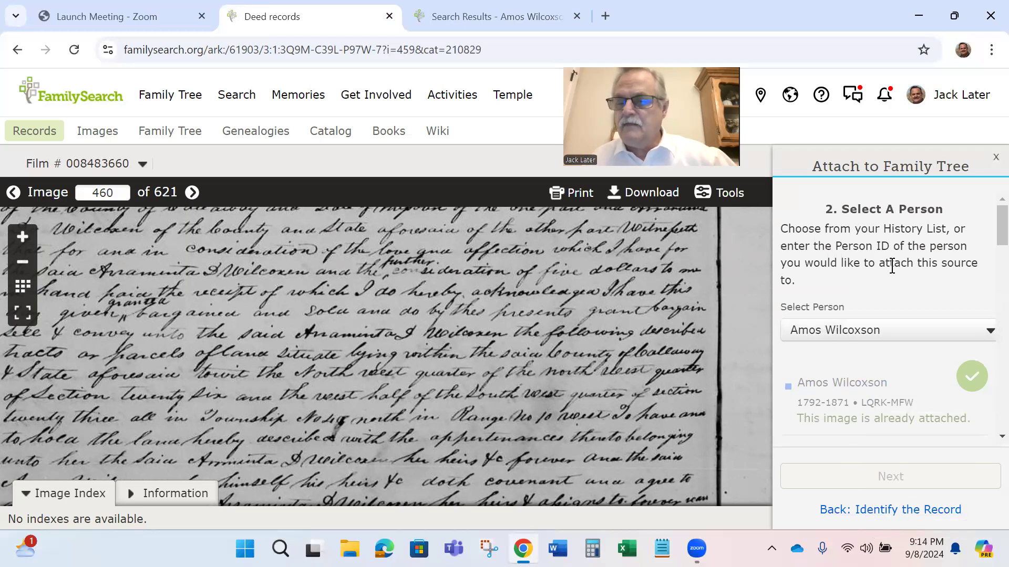
click(995, 160)
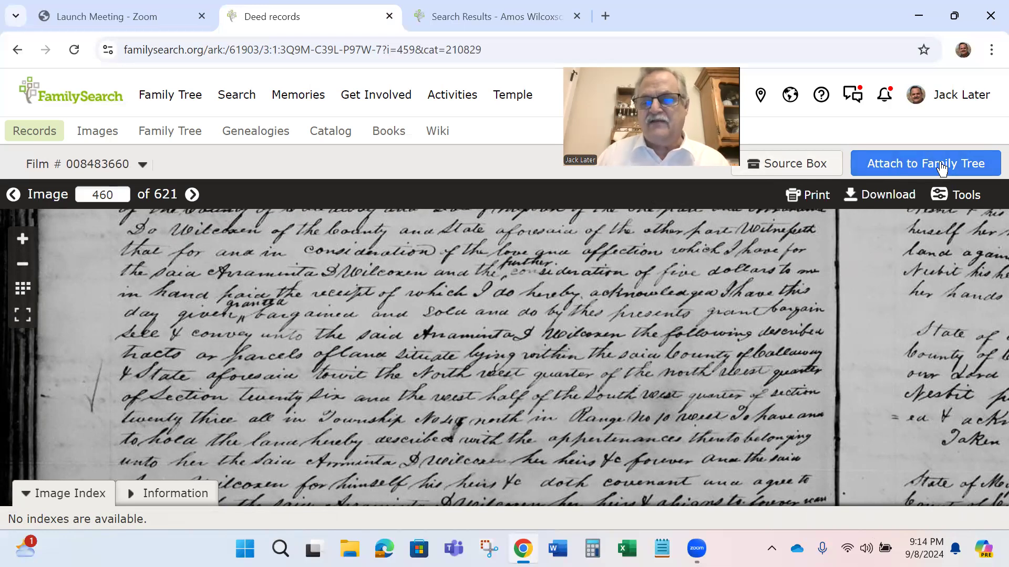
Save the deed image to the Source Box in the Home folder with the title Deed records
click(781, 169)
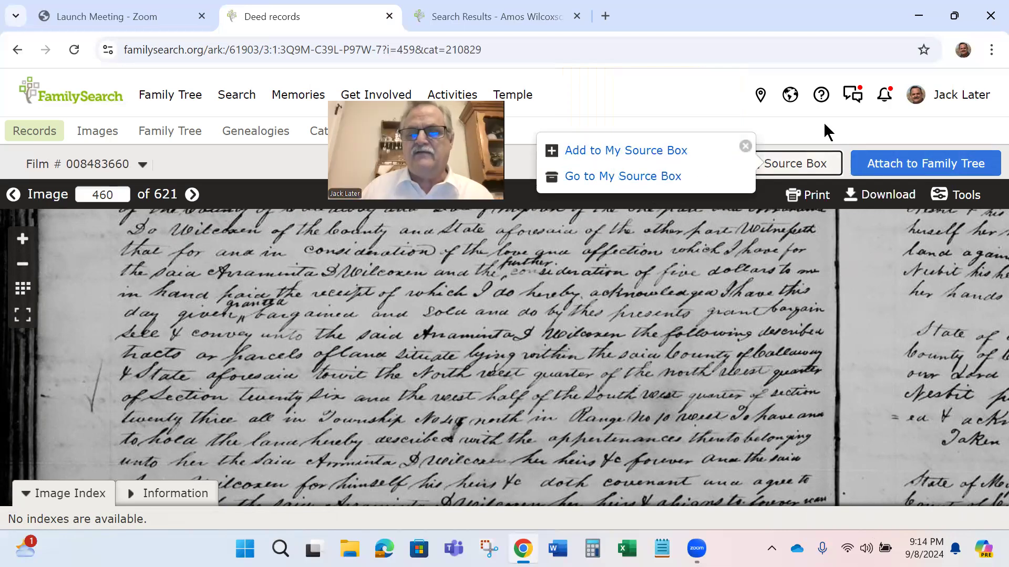
click(593, 149)
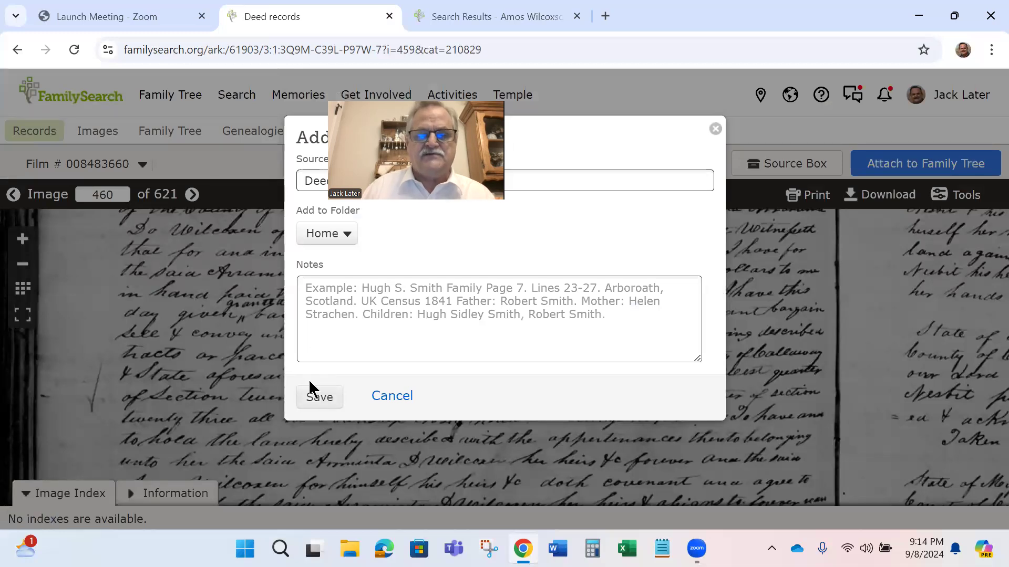
click(324, 401)
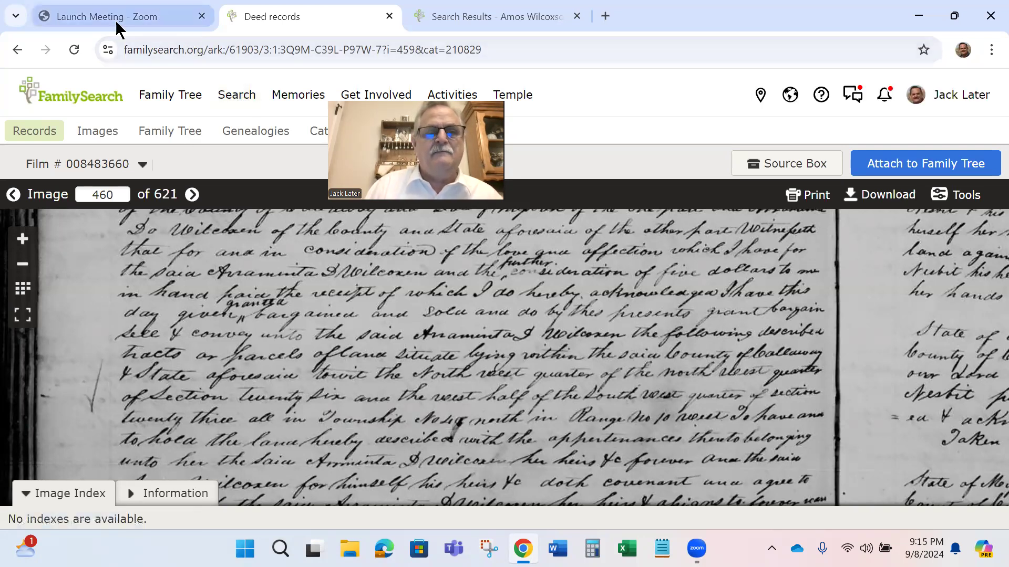
Go back through the catalog pages to the ancestor's Family Tree profile and open his sources
click(17, 50)
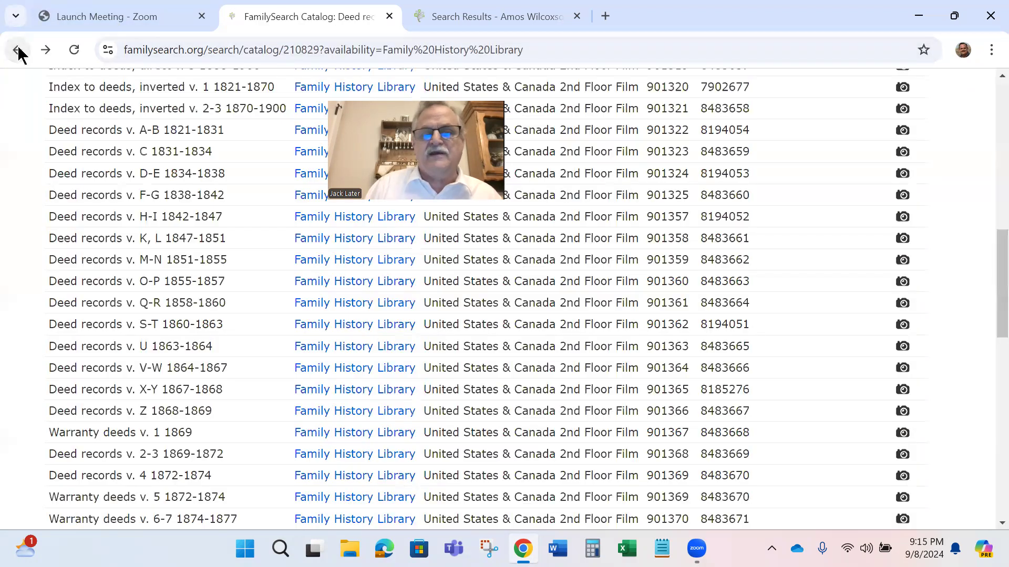
click(21, 45)
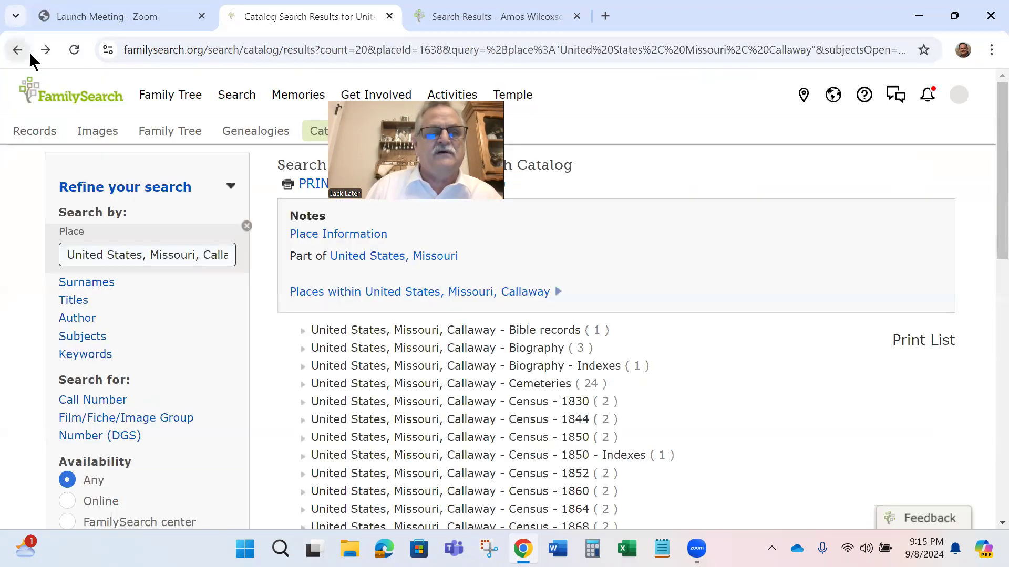
click(20, 52)
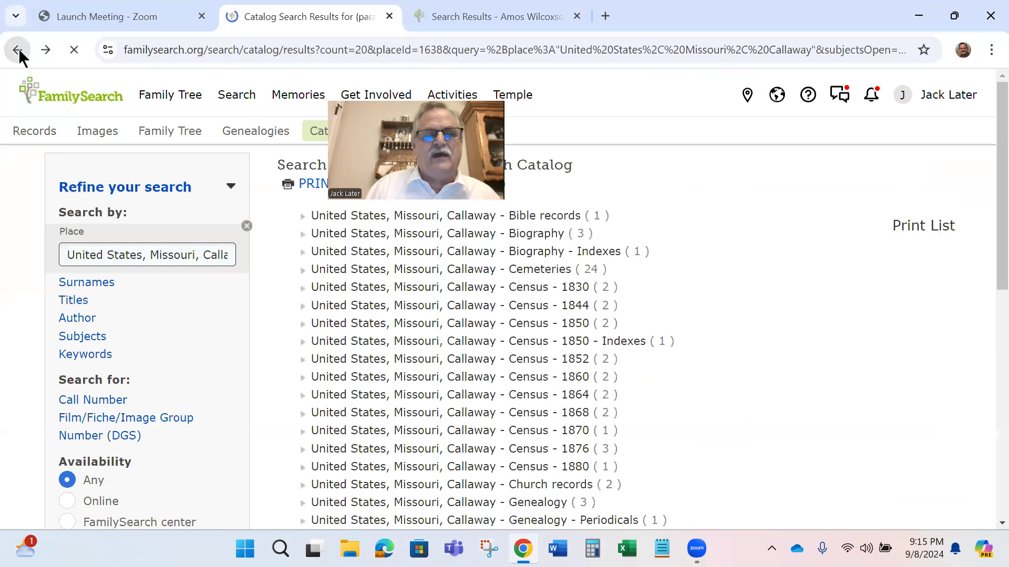
click(17, 50)
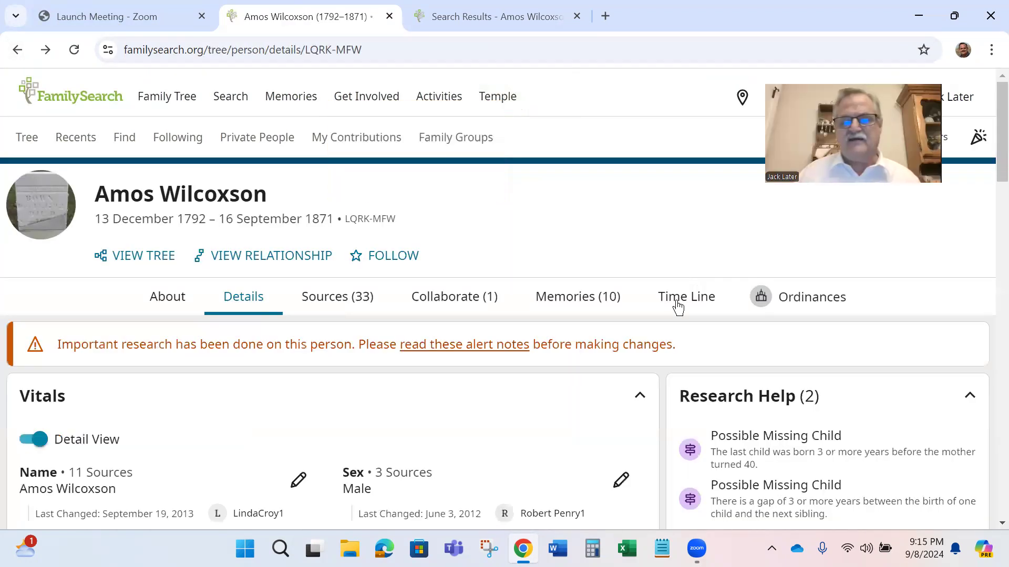
scroll(605, 205, down, 2)
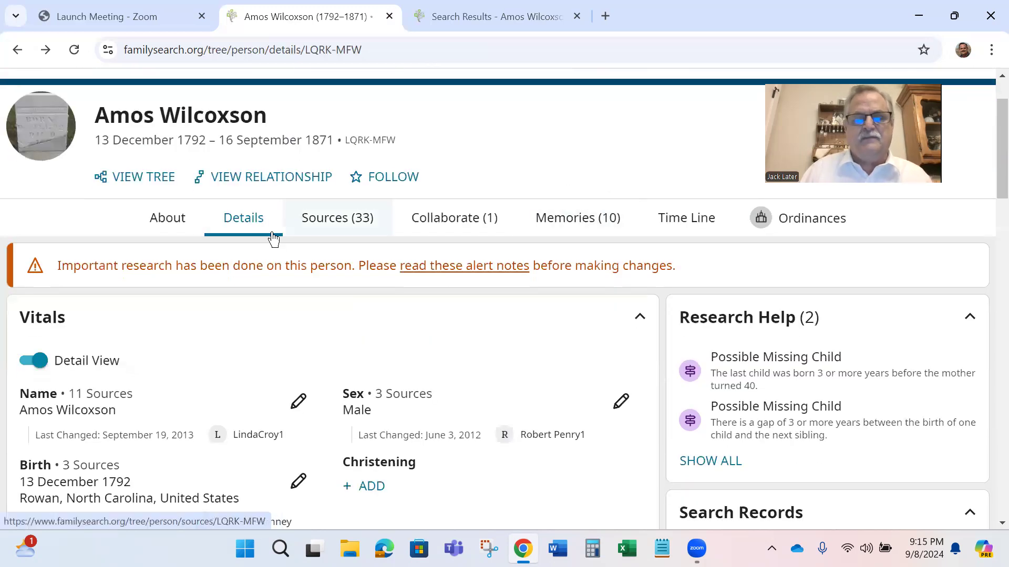
click(322, 216)
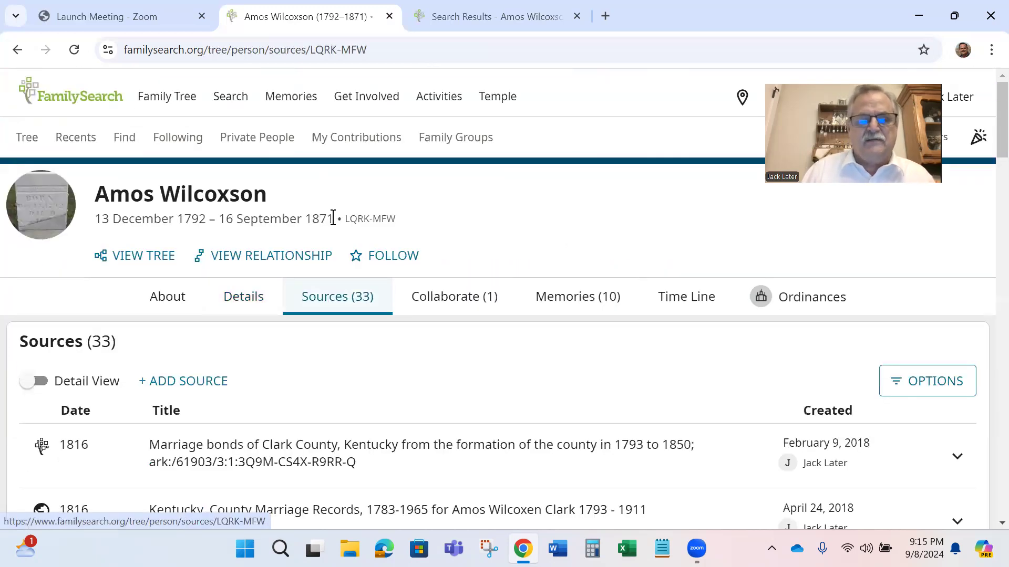
Attach the Deed records source from the Source Box to the ancestor, giving the land sale between the two relatives as the reason
scroll(331, 219, down, 3)
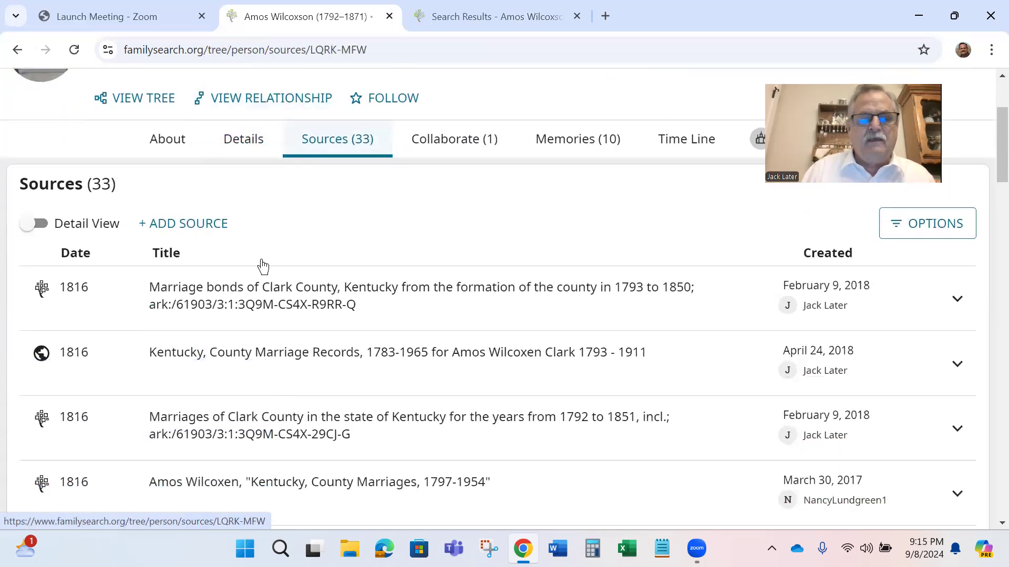
click(209, 232)
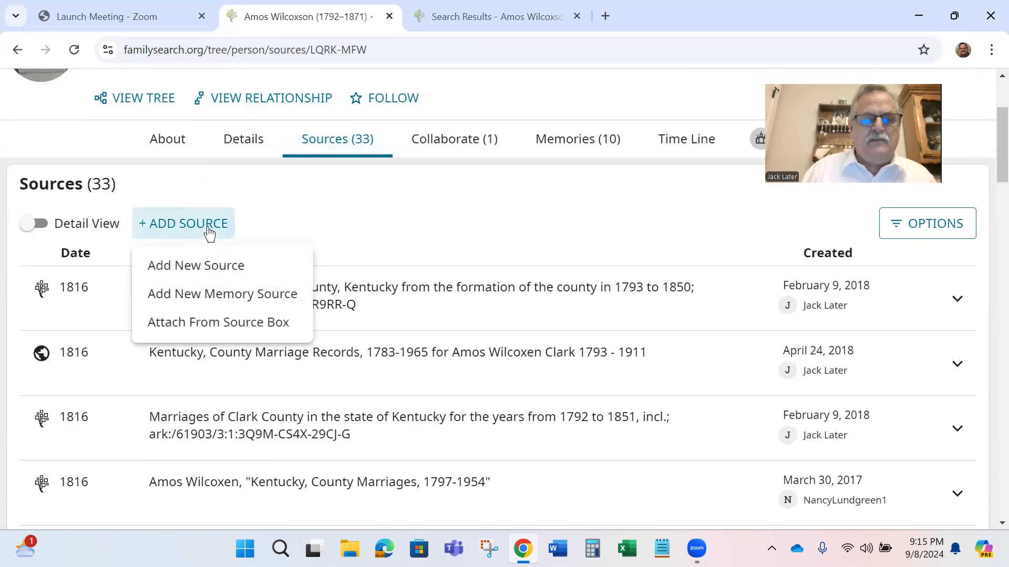
click(219, 323)
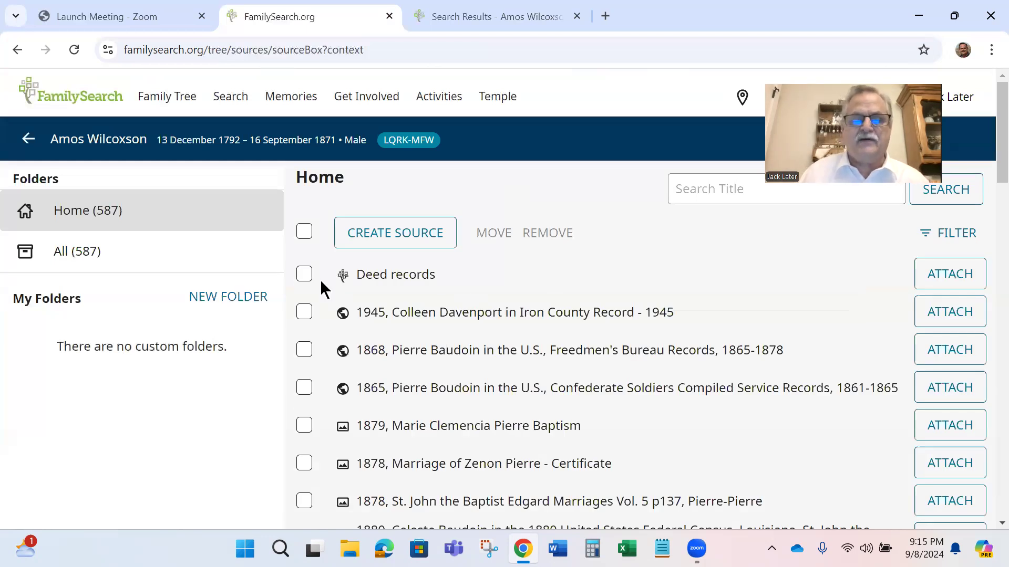
click(305, 278)
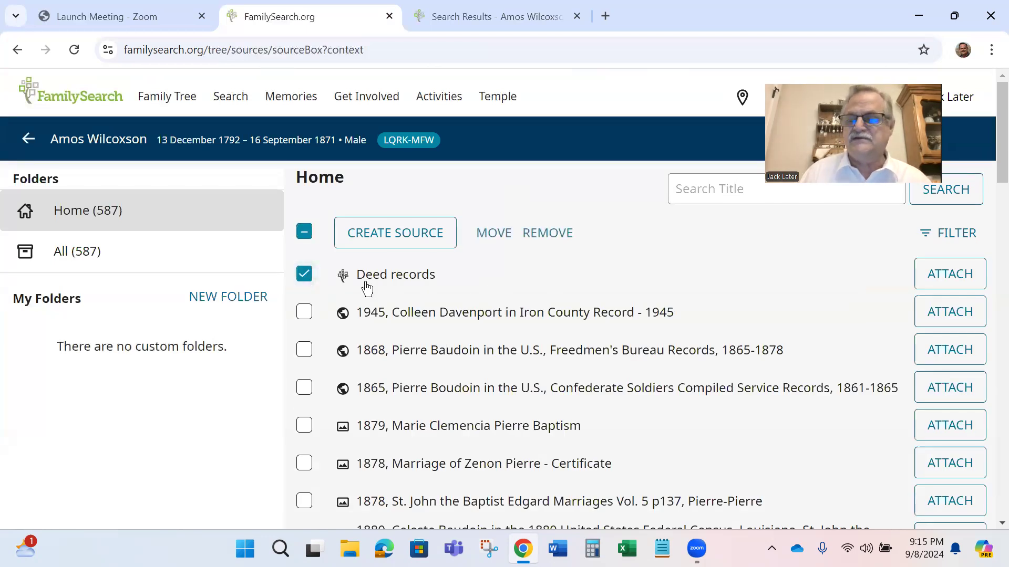
click(963, 278)
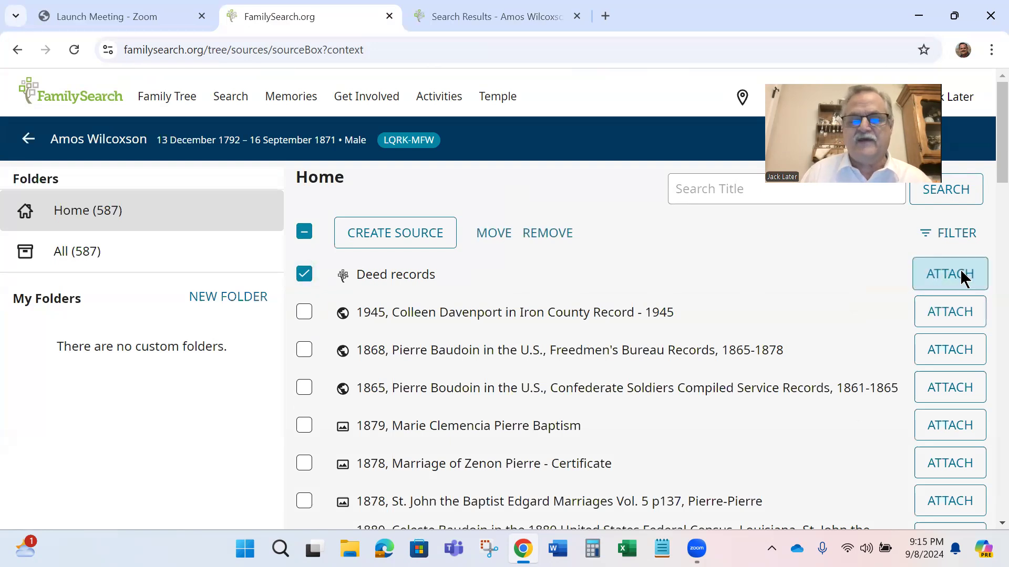
click(368, 359)
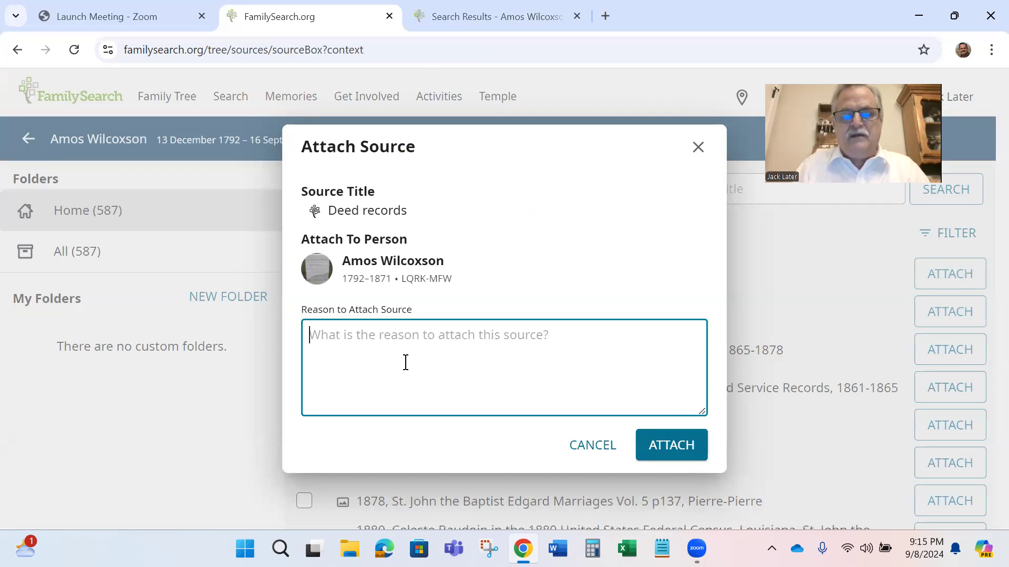
text(La)
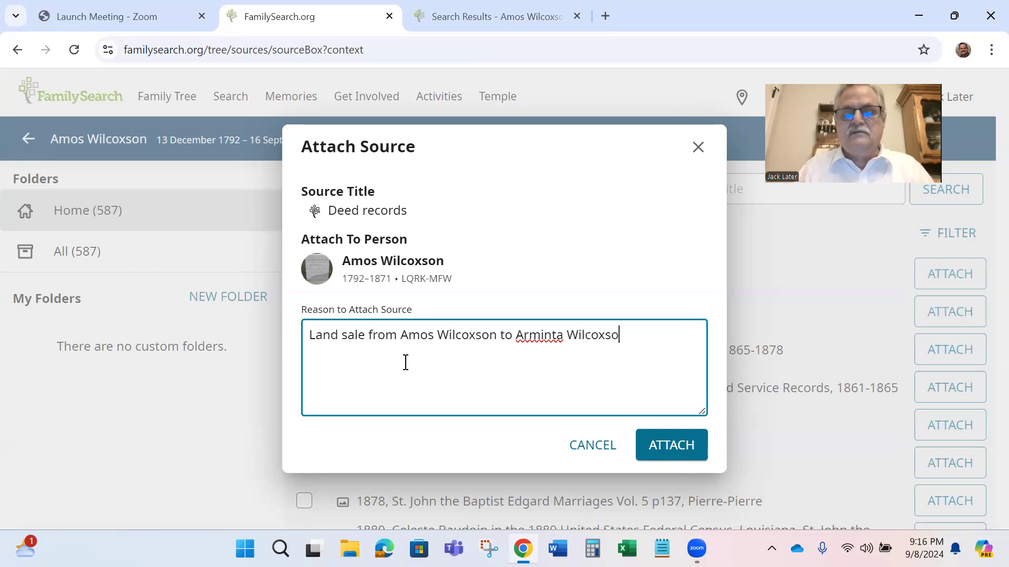
click(664, 445)
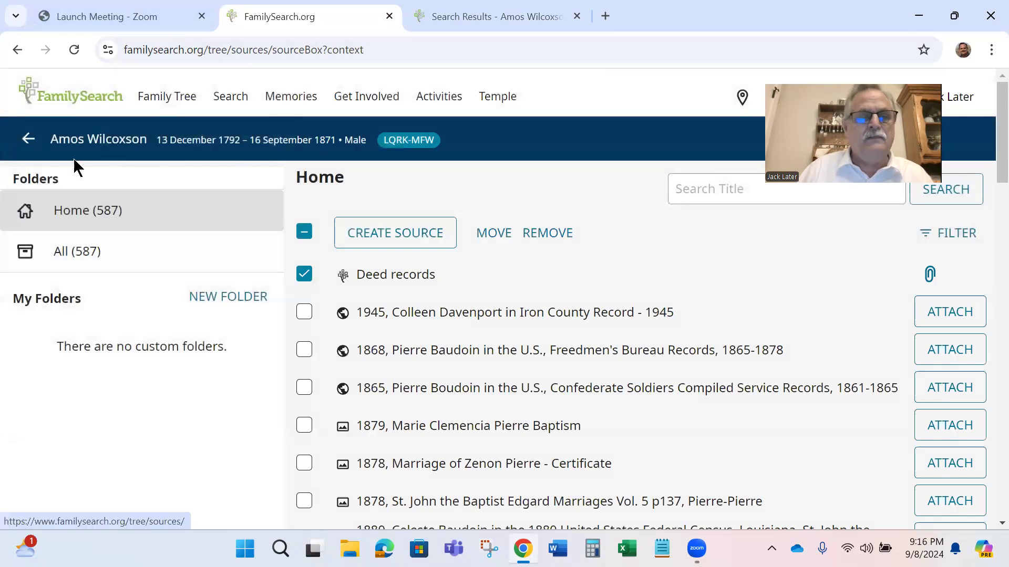
Return from the Source Box to the ancestor's list of sources
click(90, 147)
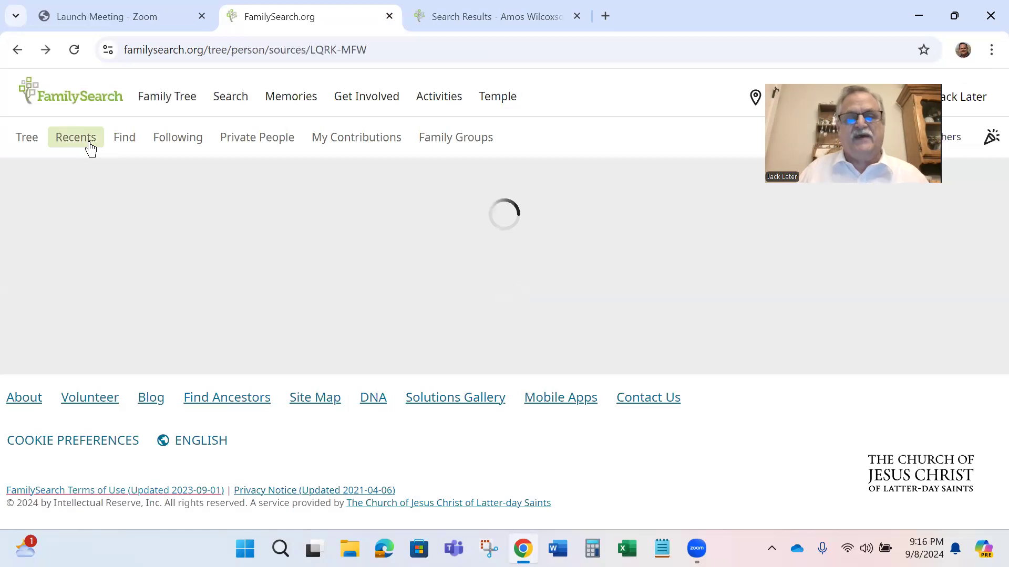
scroll(432, 236, down, 1)
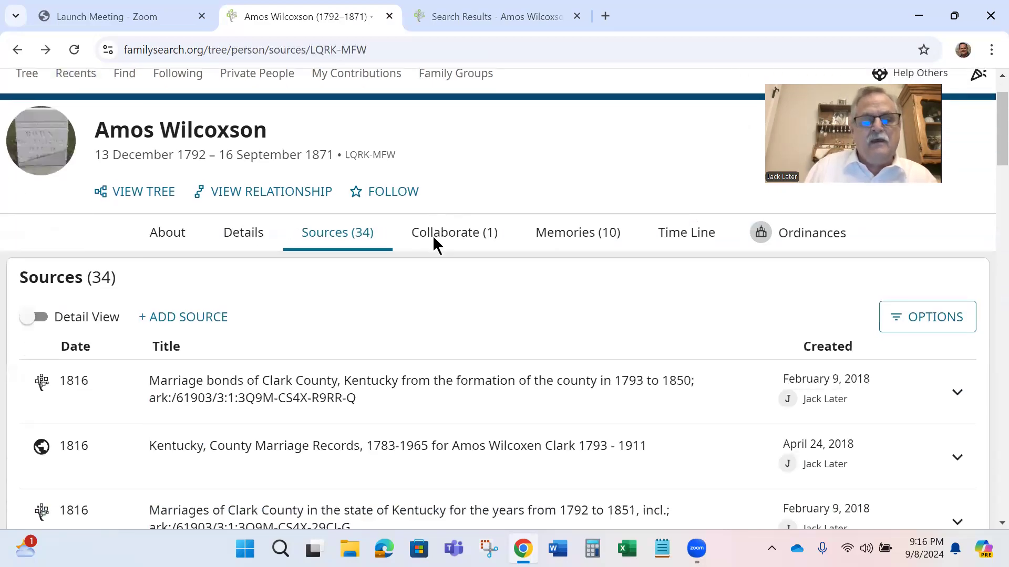
scroll(433, 236, down, 2)
right_click(379, 227)
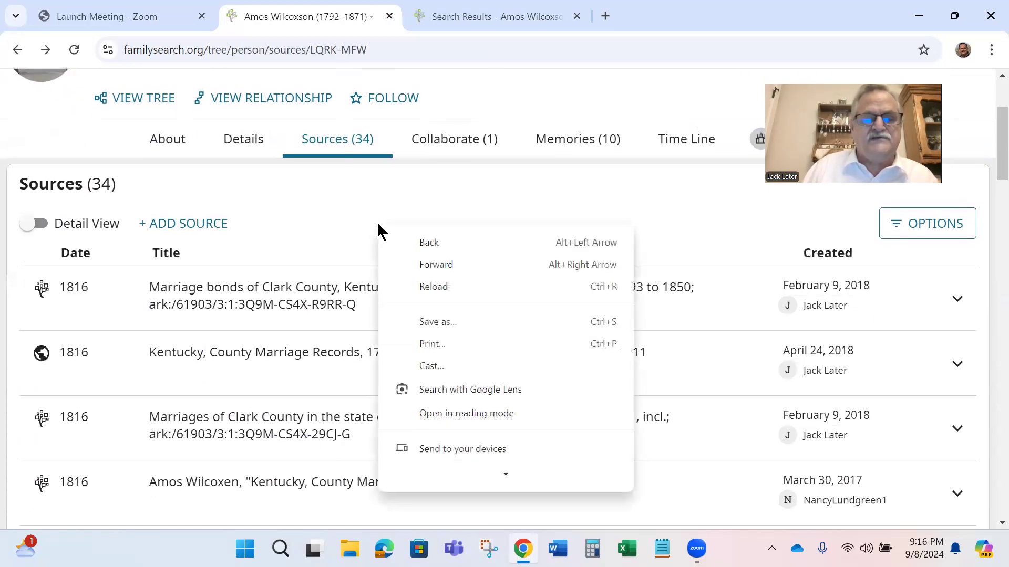
click(279, 180)
Set the event date of the first undated Deed records source in the ancestor's source list to 1841 and save it
scroll(307, 196, down, 5)
scroll(312, 224, down, 15)
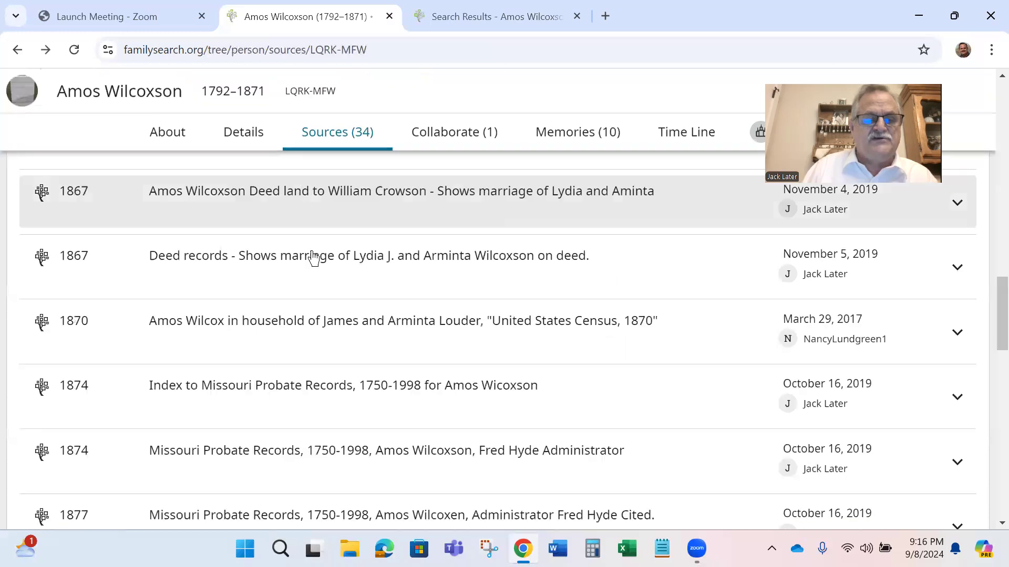
scroll(298, 295, up, 4)
scroll(296, 297, down, 2)
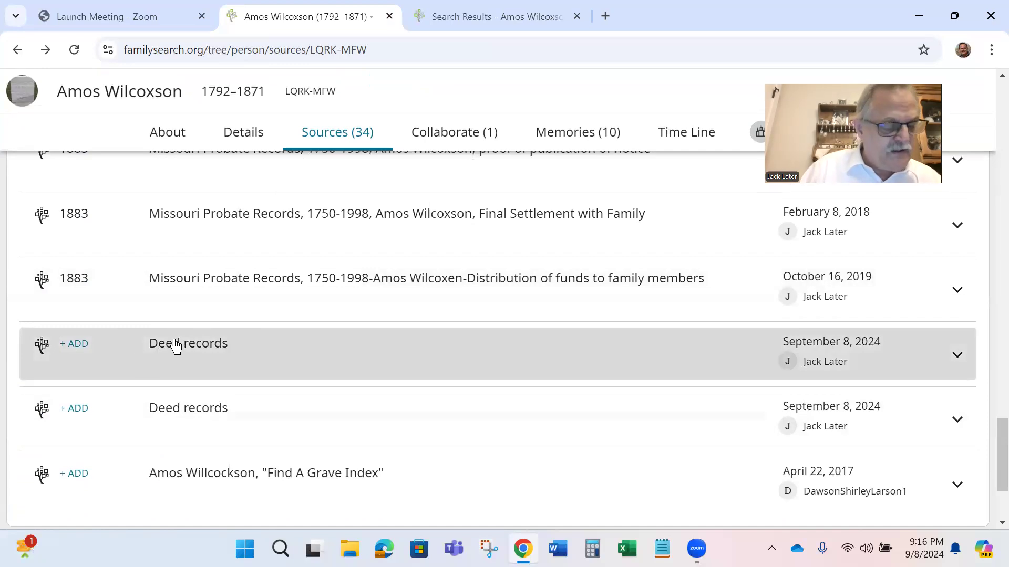
click(76, 344)
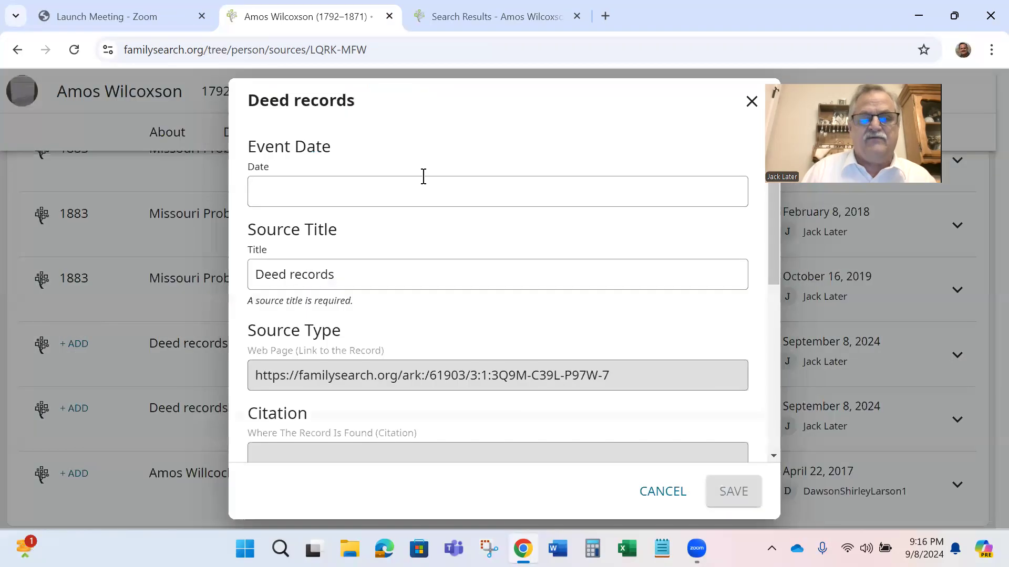
click(331, 191)
text(1841)
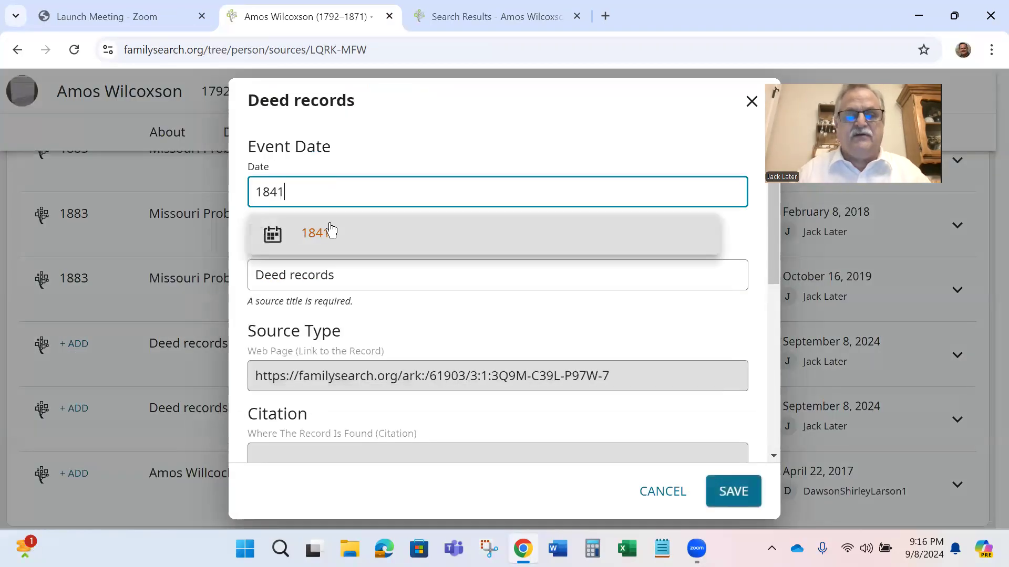
click(330, 232)
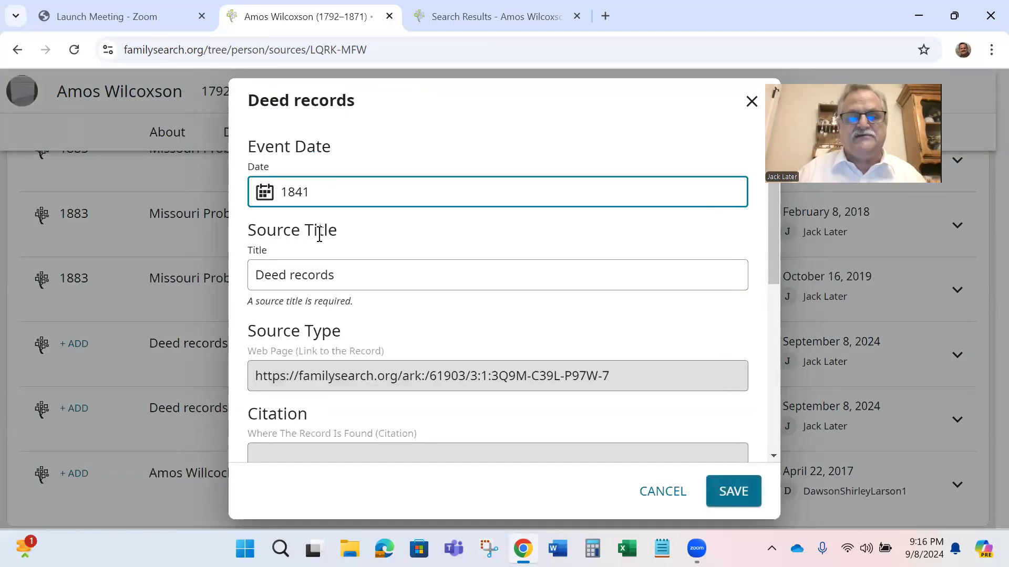
click(735, 491)
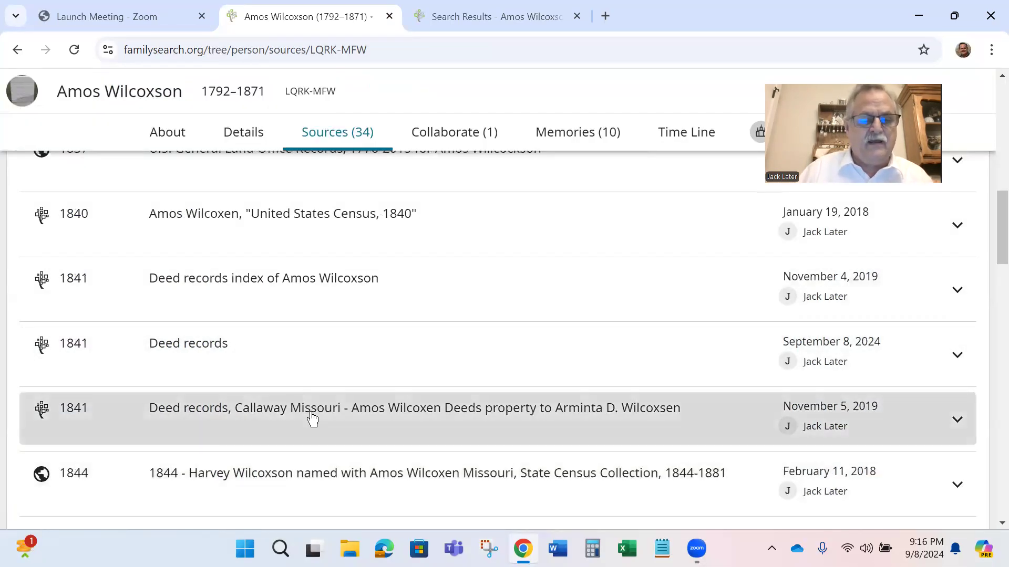
Give the remaining undated Deed records source an event date of 1841 and save the change
scroll(311, 418, down, 5)
scroll(304, 415, down, 15)
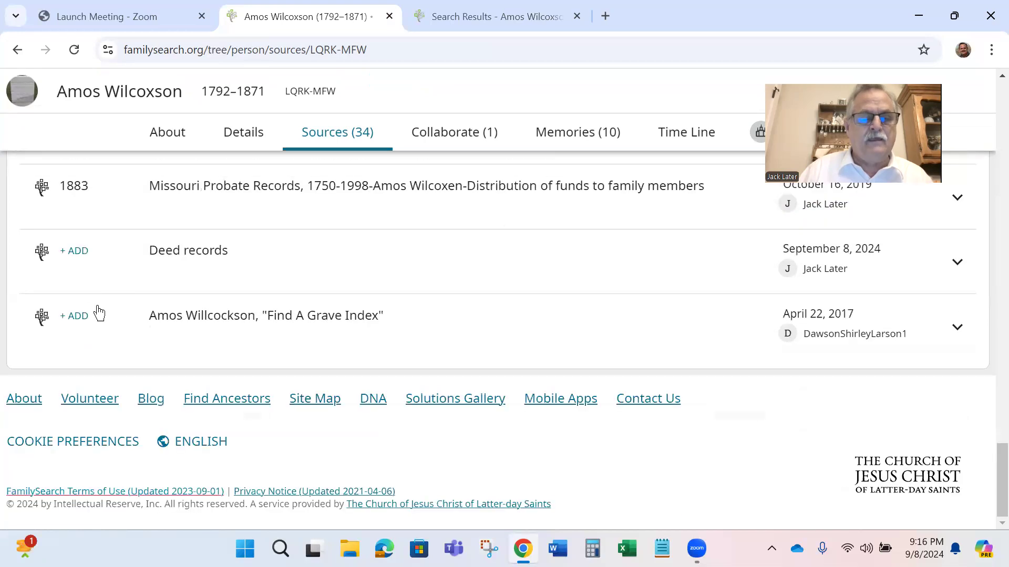
click(78, 252)
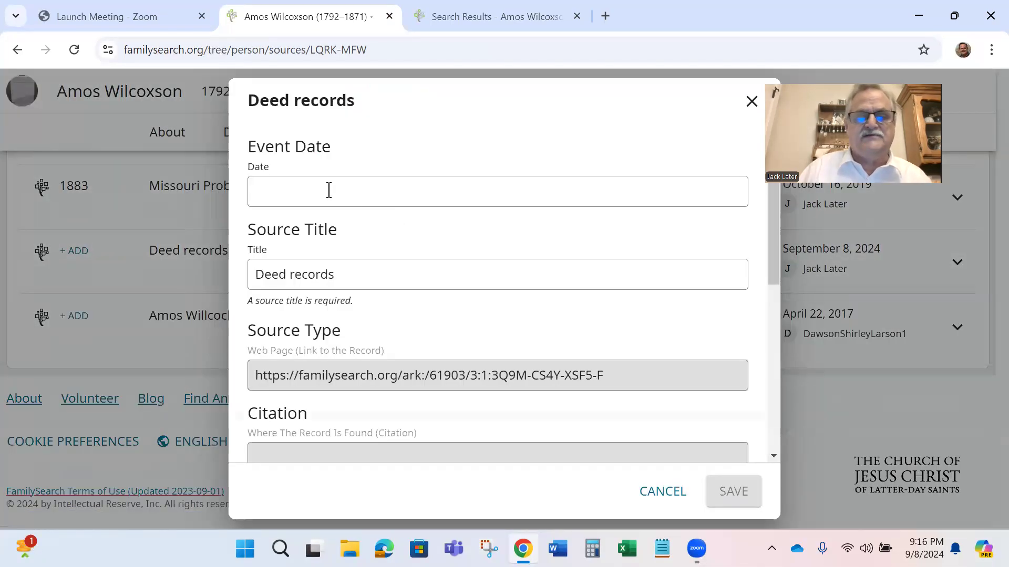
click(329, 192)
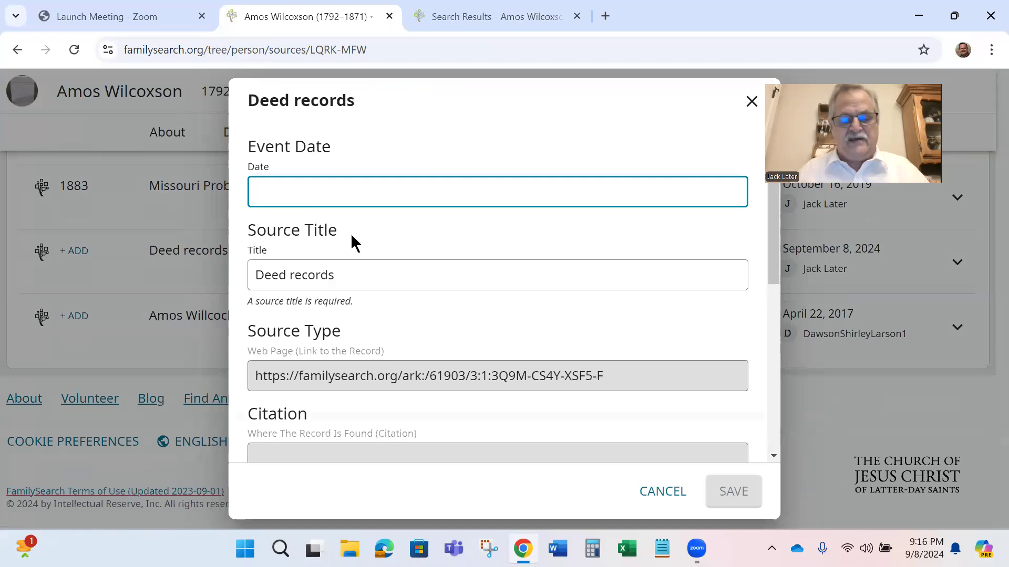
text(1841)
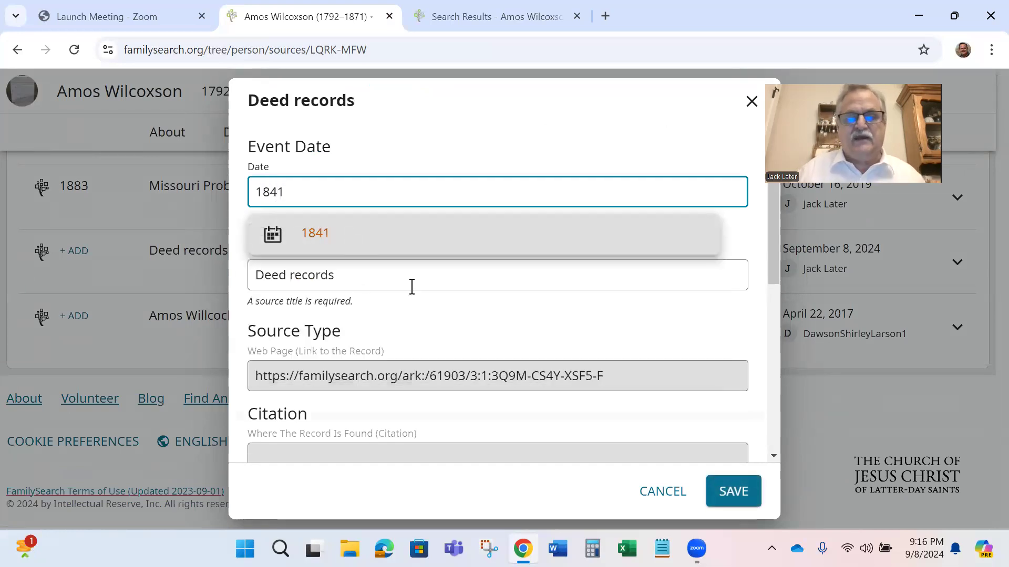
click(311, 233)
click(734, 494)
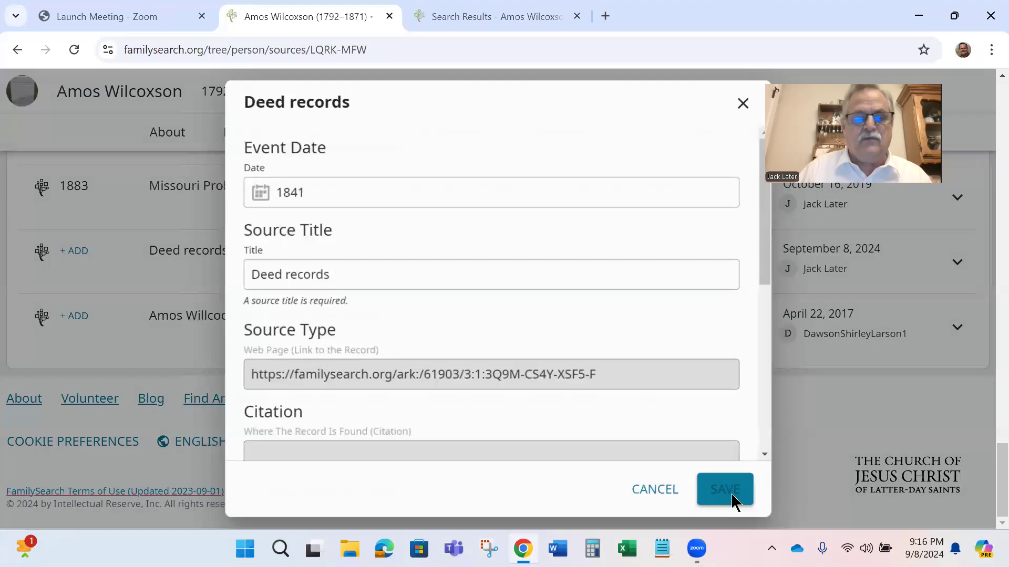
Open the web page linked from the second new 1841 Deed records source and examine the deed at the foot of the left-hand page
scroll(198, 284, down, 4)
scroll(199, 283, up, 4)
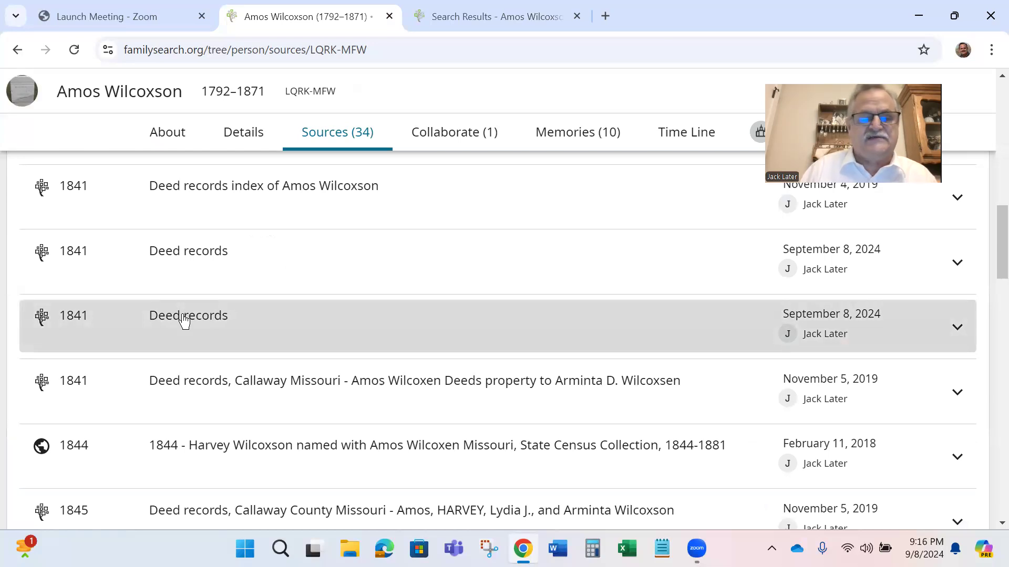
click(184, 320)
scroll(226, 329, down, 6)
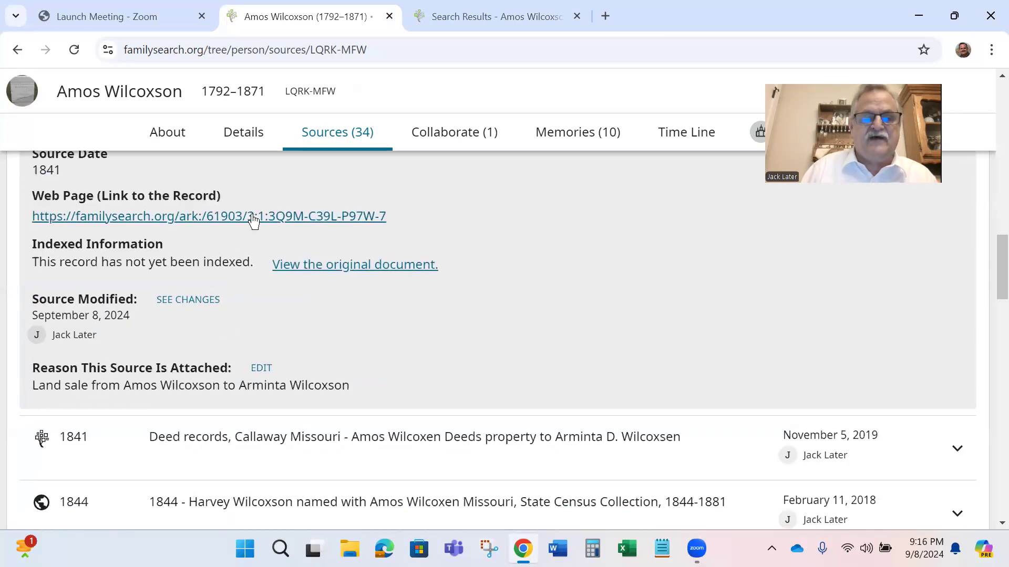
click(254, 217)
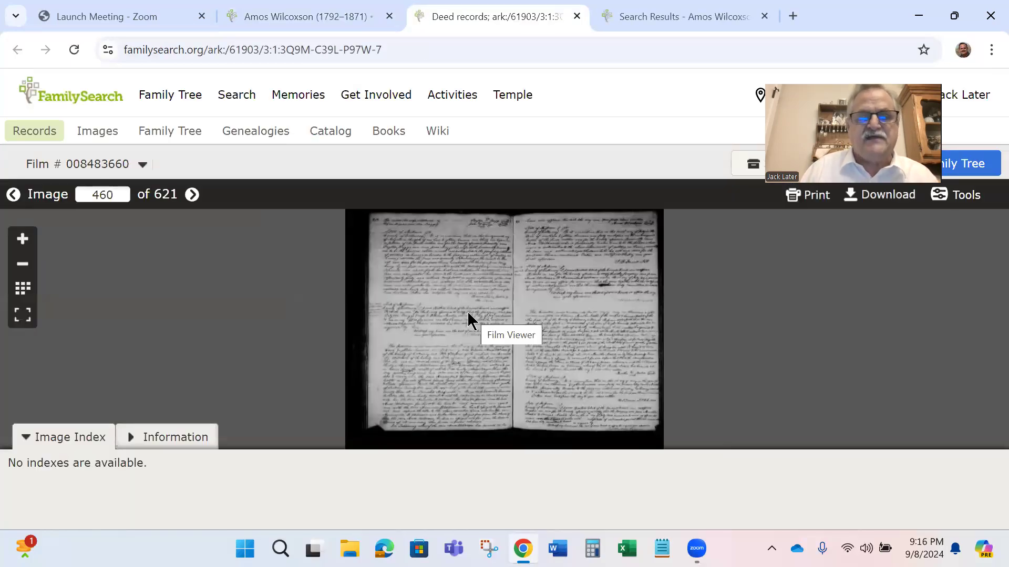
scroll(469, 314, up, 3)
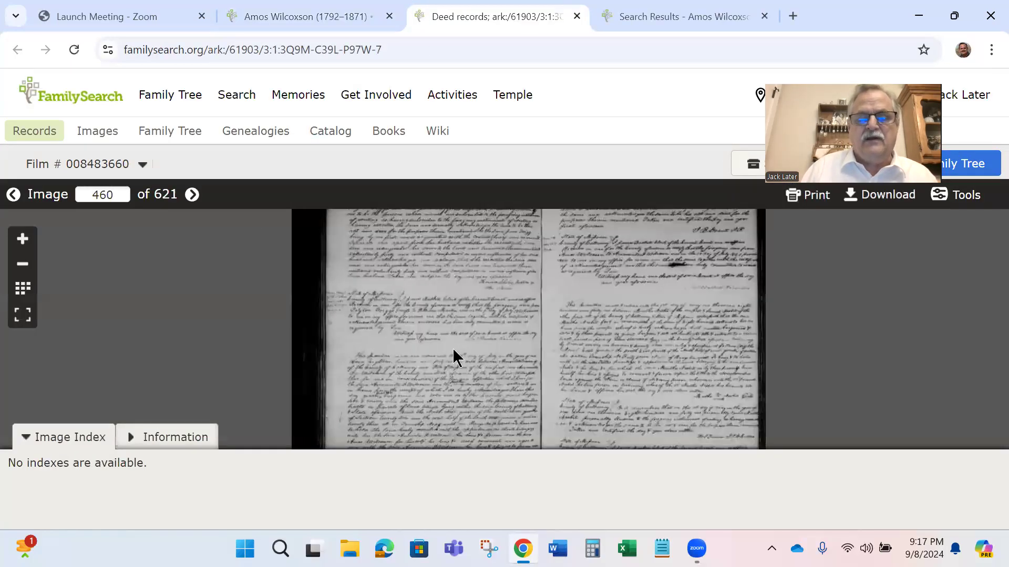
drag(448, 387, 352, 175)
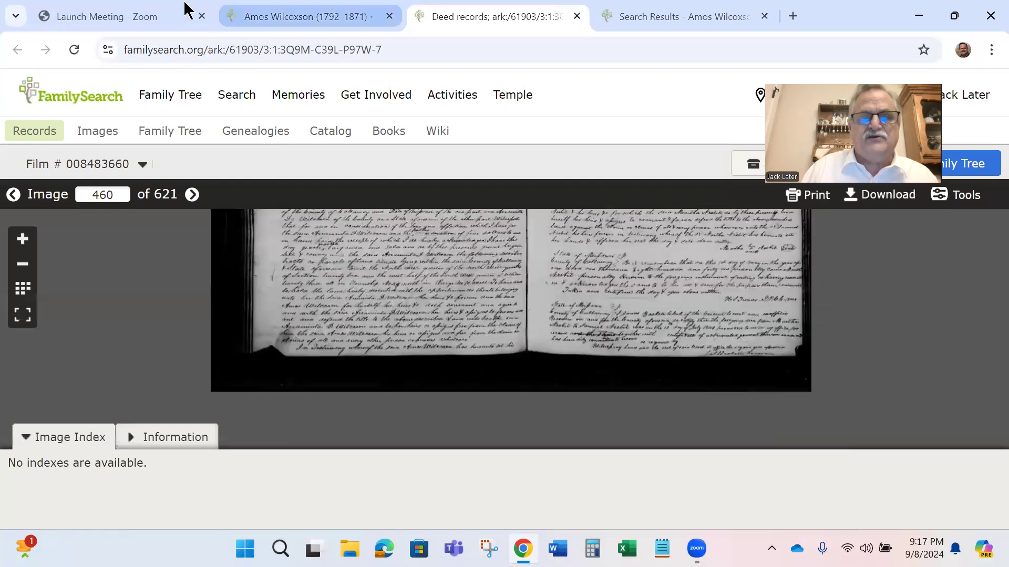
Return from the deed image to the ancestor's Family Tree profile and open his details
key(ctrl+shift+Tab)
click(131, 20)
click(279, 23)
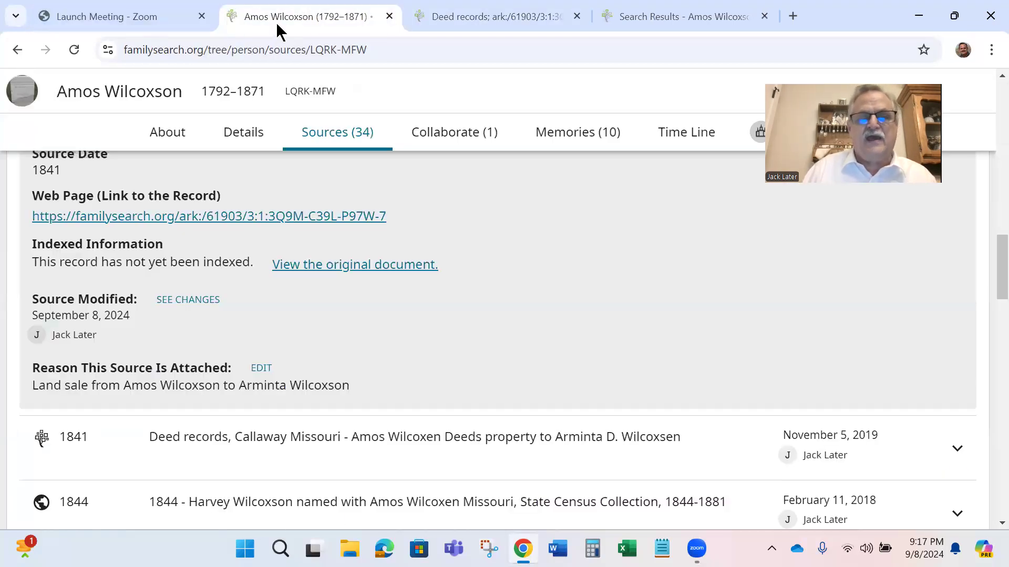
click(249, 142)
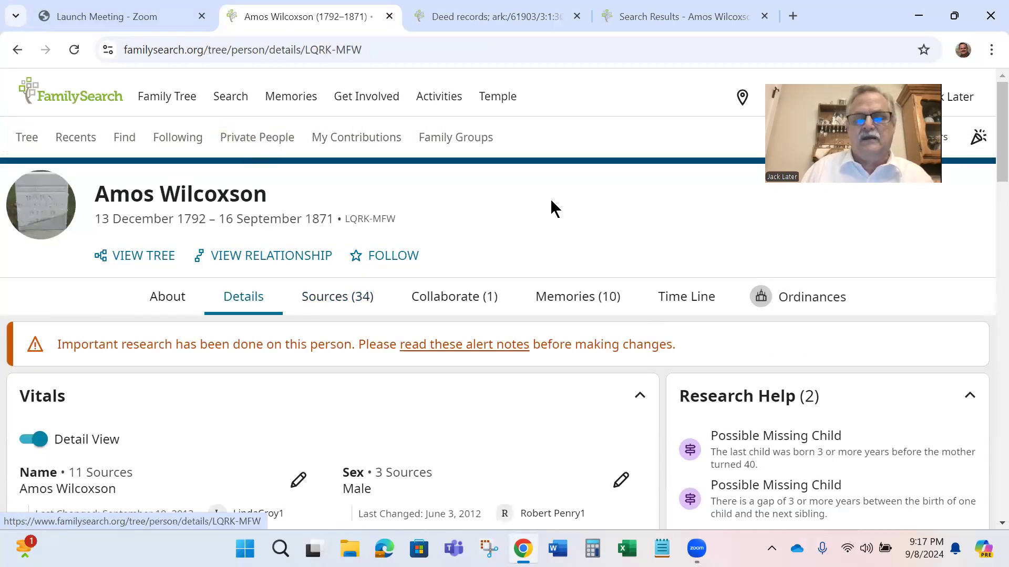
scroll(580, 205, down, 1)
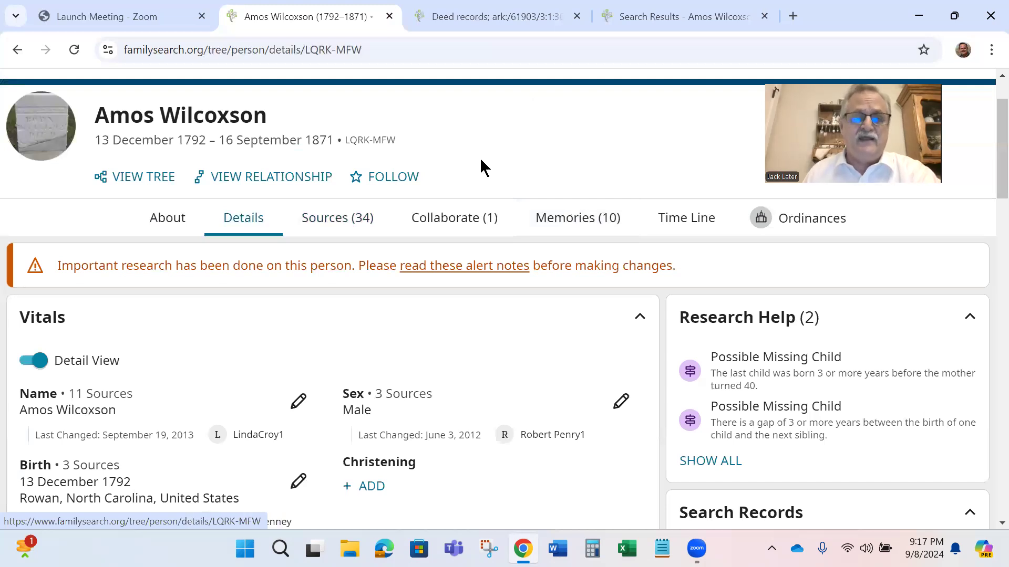
scroll(481, 167, up, 2)
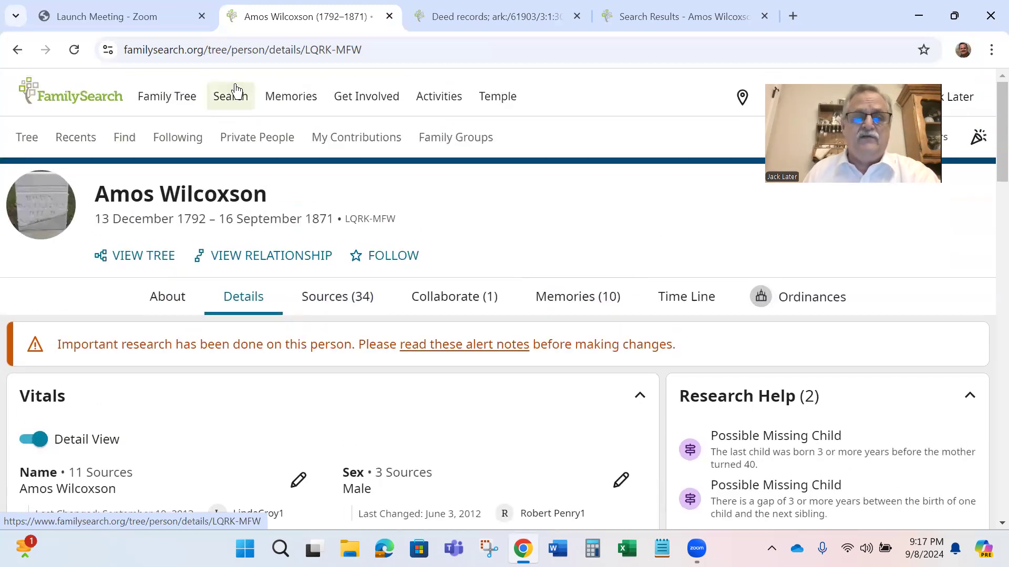
mouse_move(232, 100)
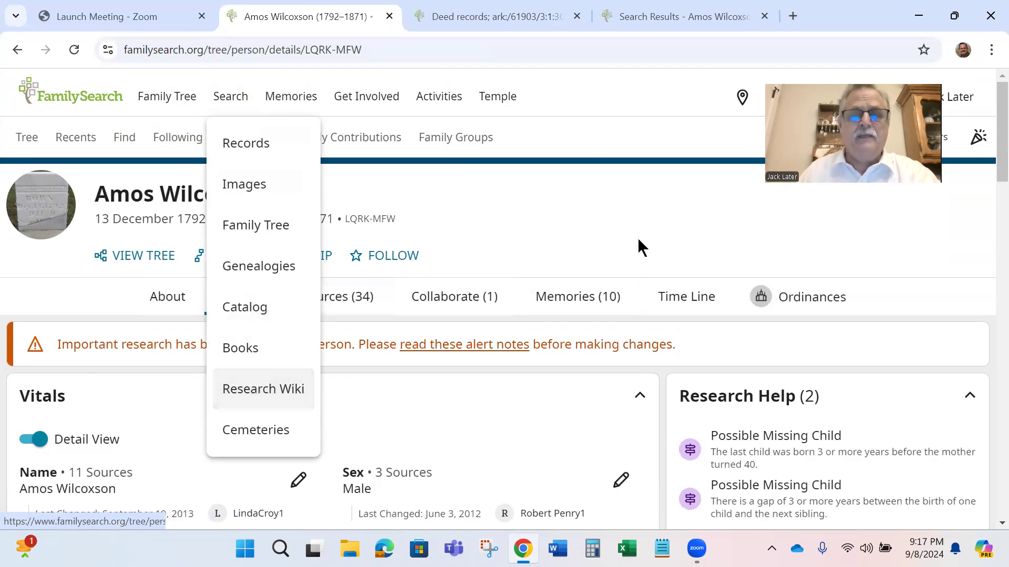
click(636, 187)
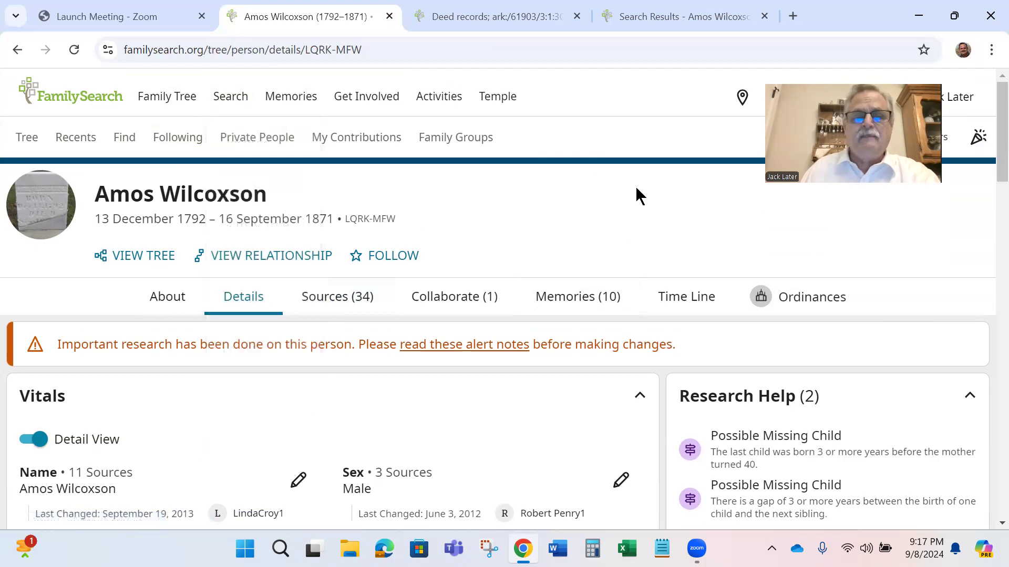